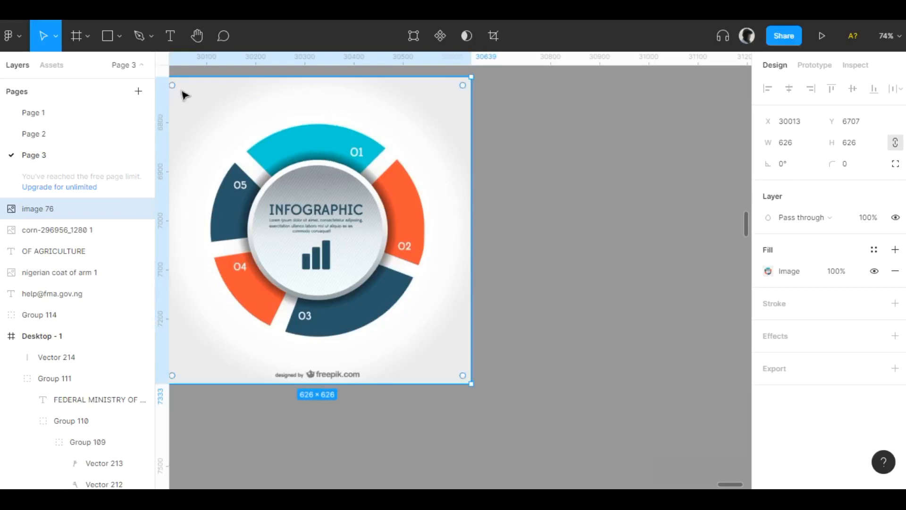
Step: Draw a circle about 396 × 396 beside the infographic image and scale a centred duplicate down to about 214 × 214
click(118, 34)
click(115, 118)
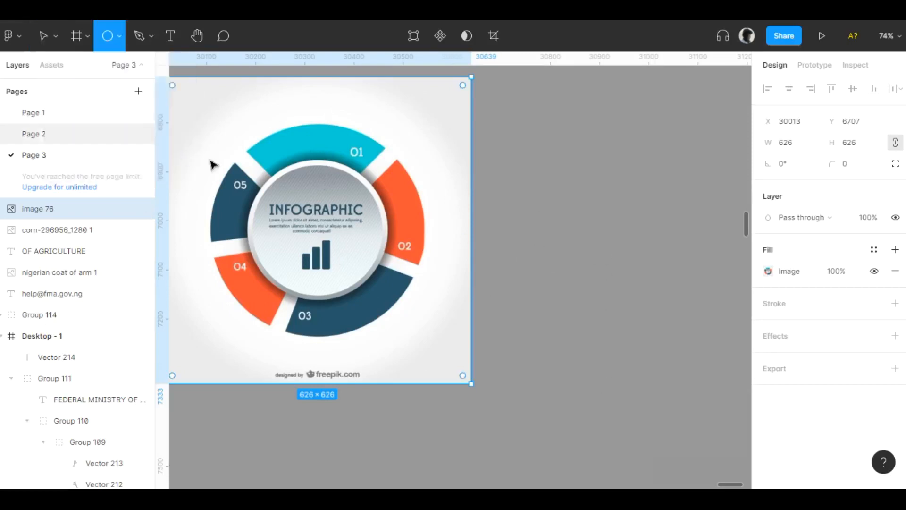
drag(500, 143, 661, 326)
scroll(535, 235, right, 2)
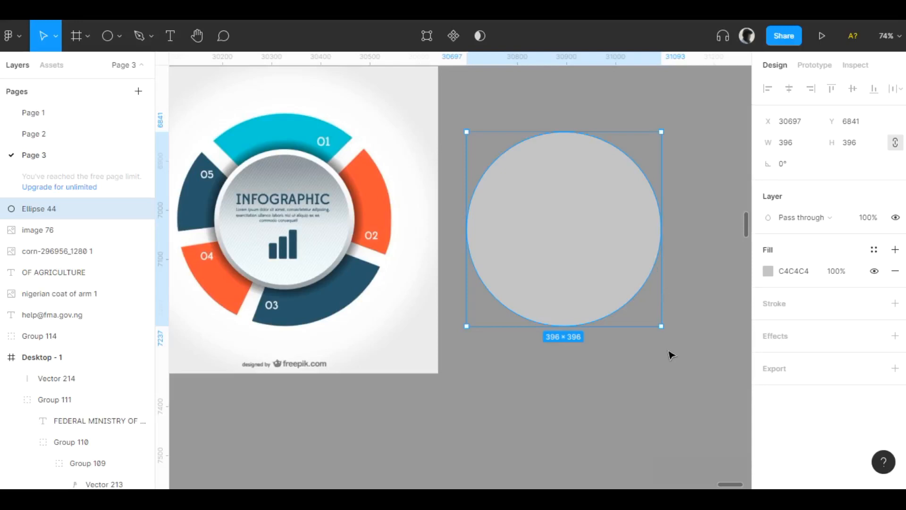
key(ctrl+d)
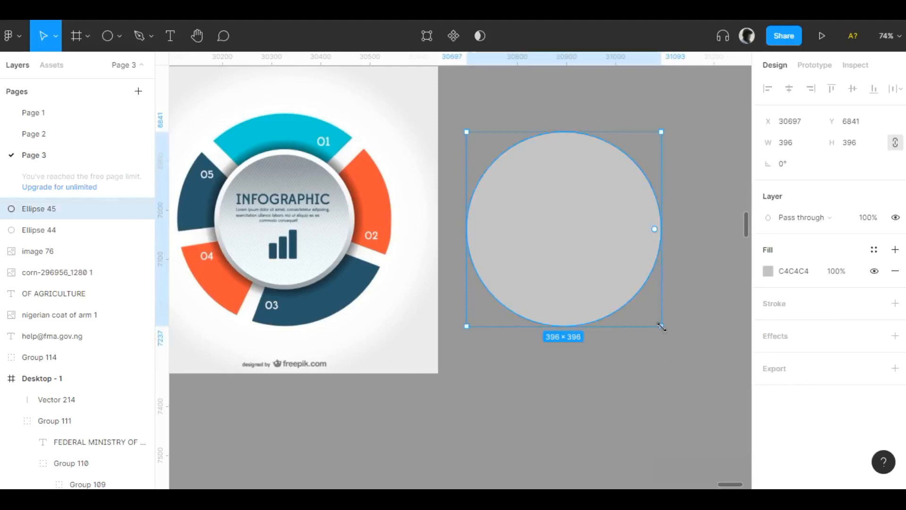
drag(661, 326, 613, 281)
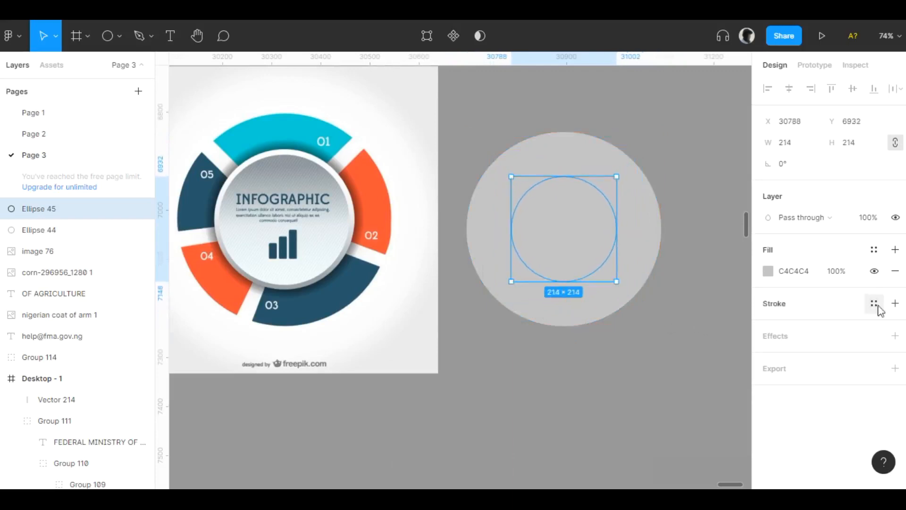
Step: Add a black 1 px inside stroke to both the inner and the outer circle
click(895, 303)
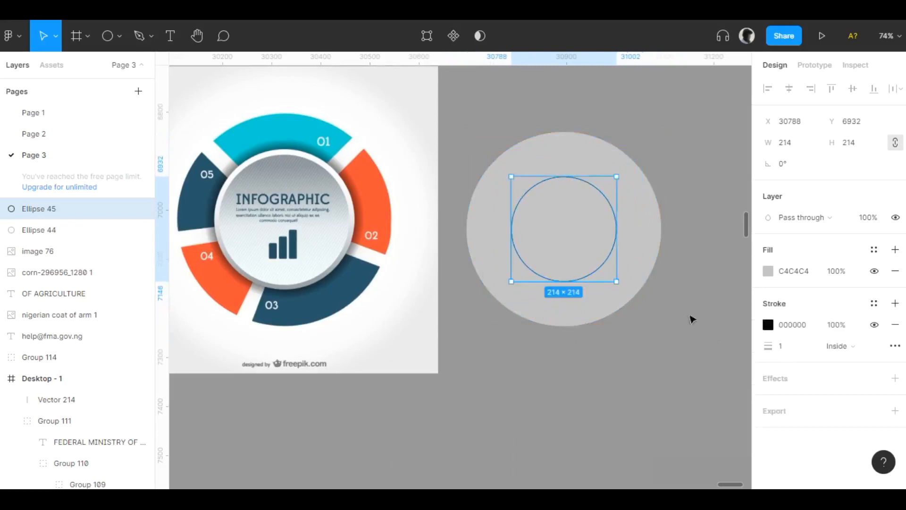
click(653, 270)
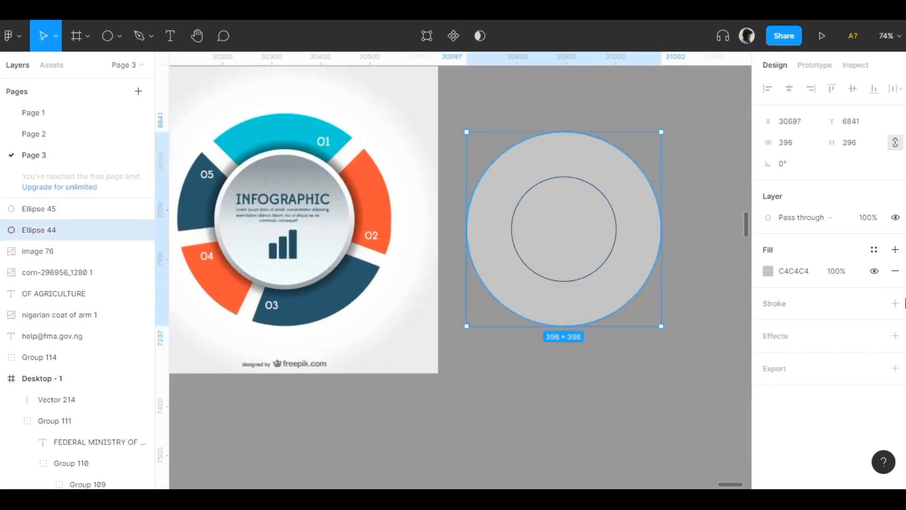
click(896, 303)
click(650, 364)
Step: Change the inner circle's fill to pale pink FCD8D8
click(560, 280)
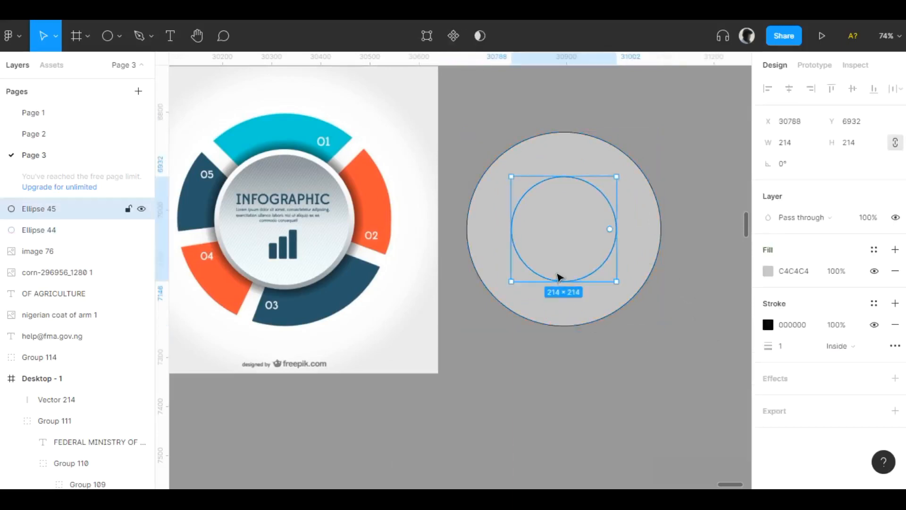
click(768, 271)
click(615, 159)
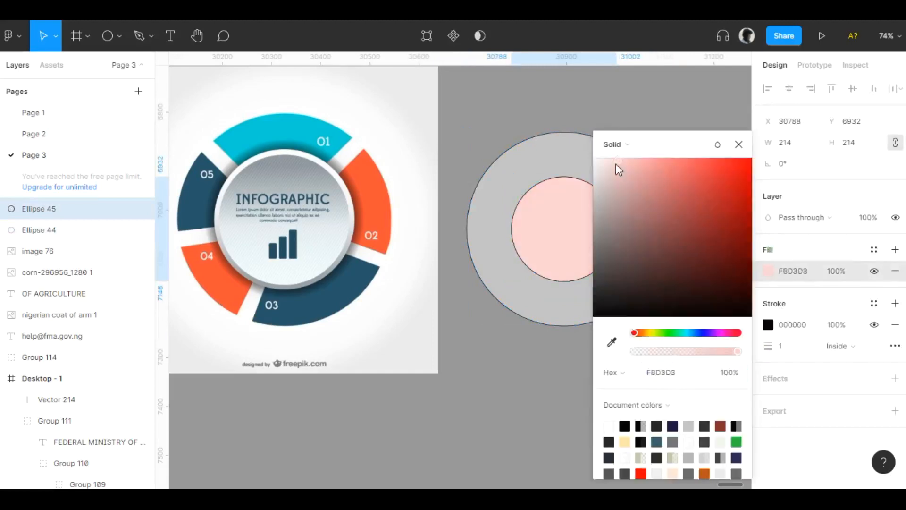
click(693, 368)
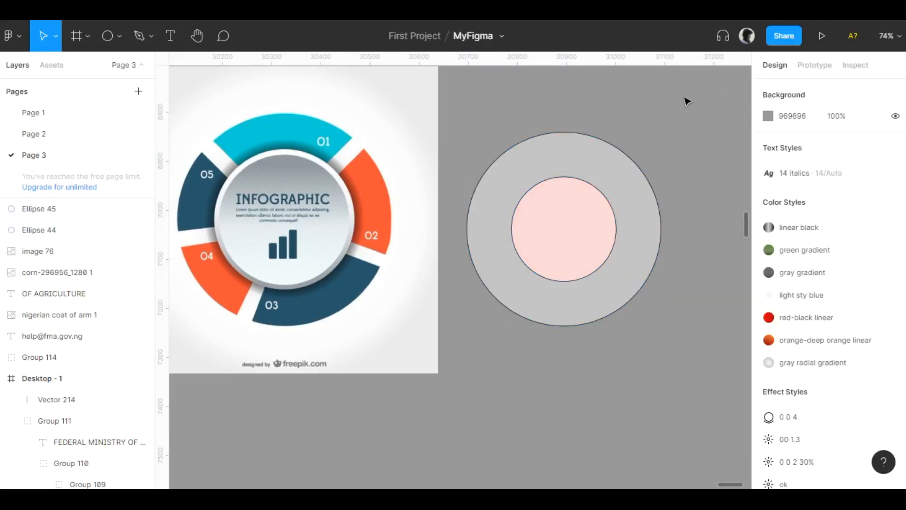
Step: Combine the inner and outer circles into a ring with Exclude selection
drag(681, 99, 506, 334)
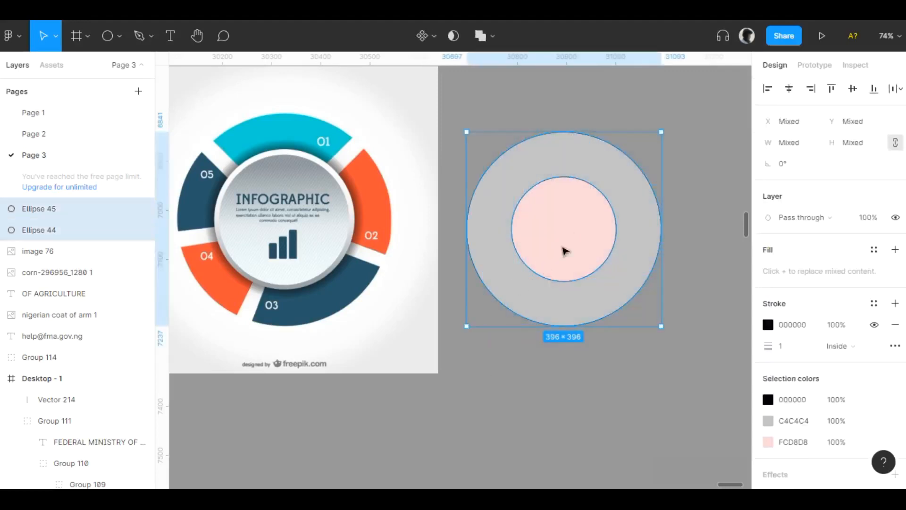
click(493, 33)
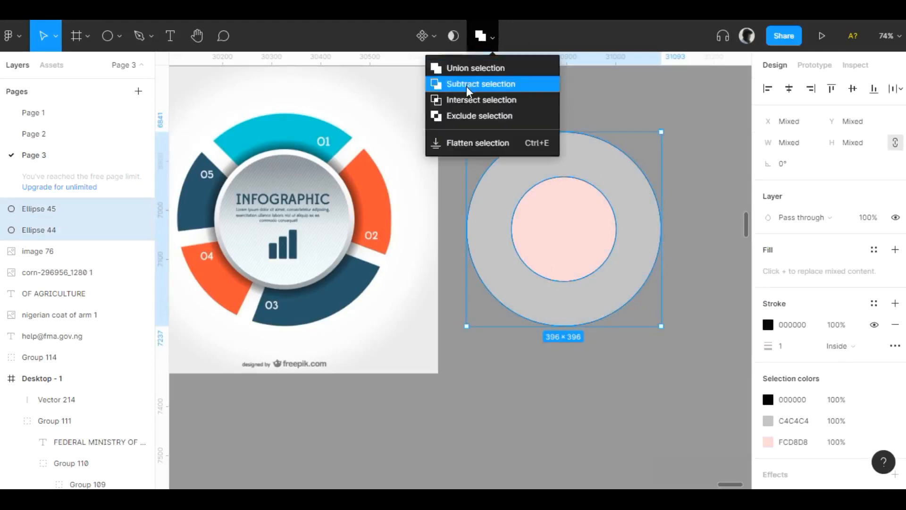
click(480, 117)
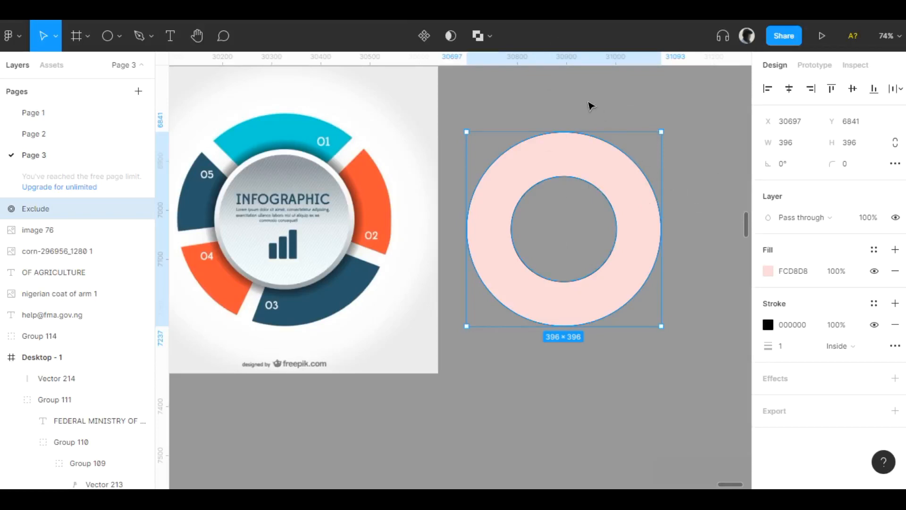
Step: Try moving the inner circle off centre inside the excluded ring, and undo the move
double_click(599, 156)
double_click(597, 156)
double_click(590, 210)
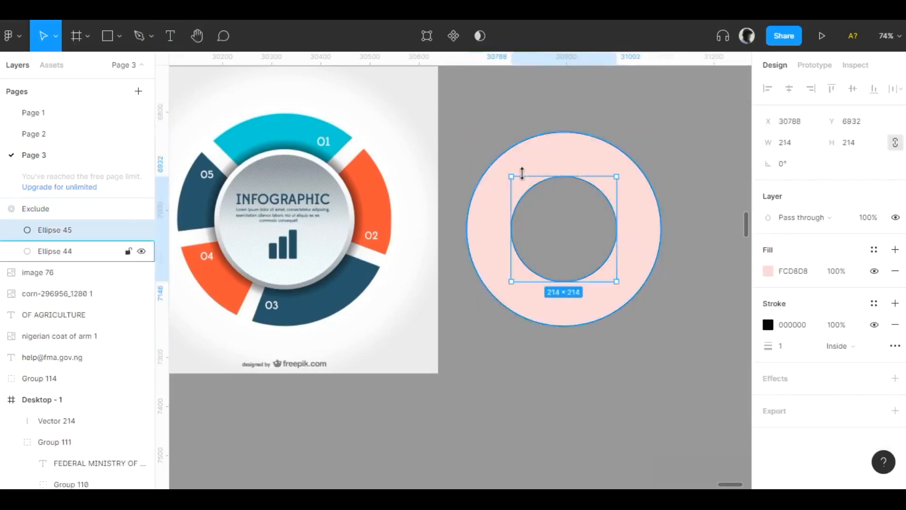
drag(583, 253, 522, 190)
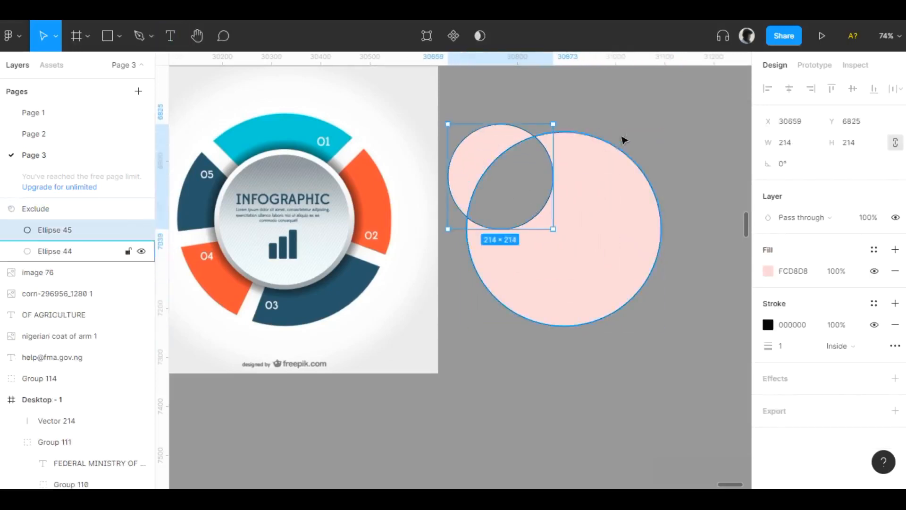
key(ctrl+z)
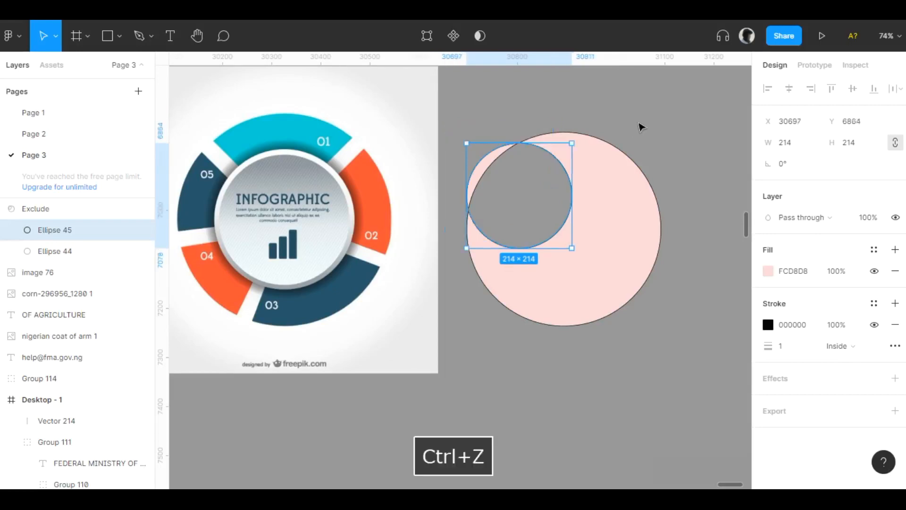
key(ctrl+z)
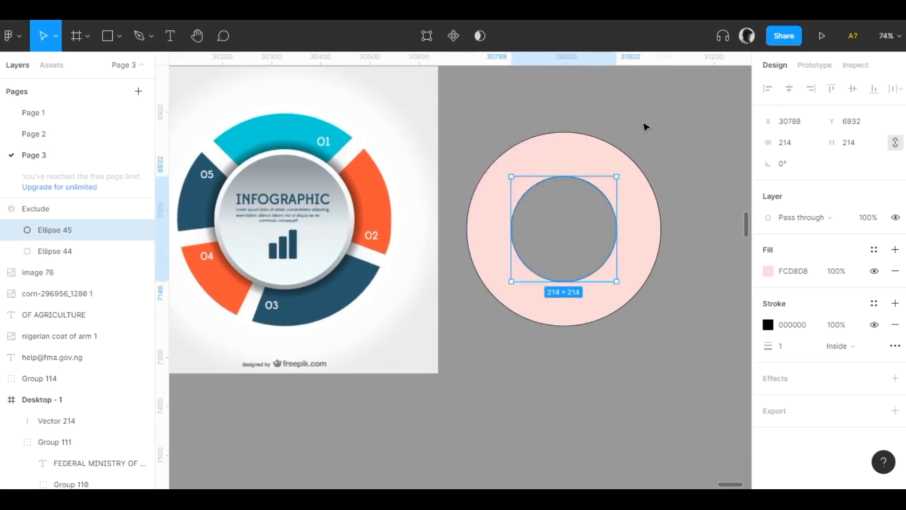
Step: Flatten the excluded ring into a single shape and check that its inner circle is no longer separately editable
click(646, 127)
drag(675, 106, 462, 359)
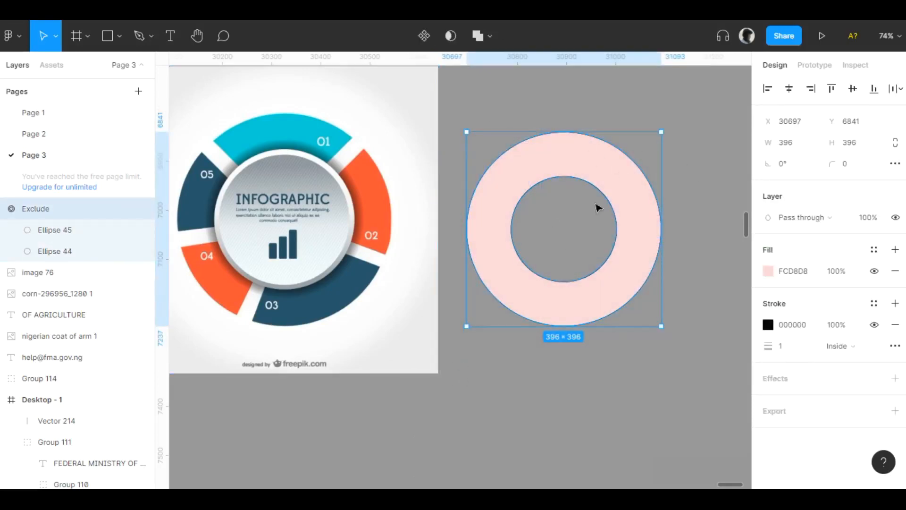
click(491, 37)
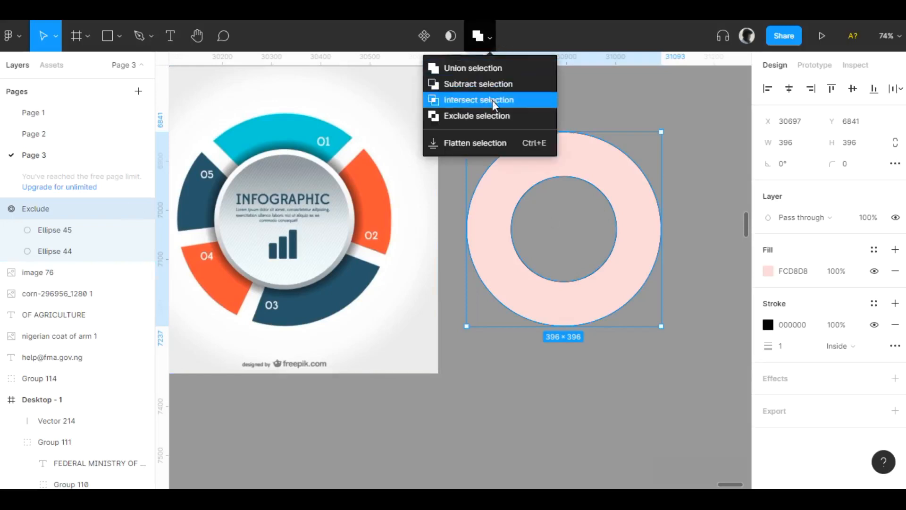
click(466, 143)
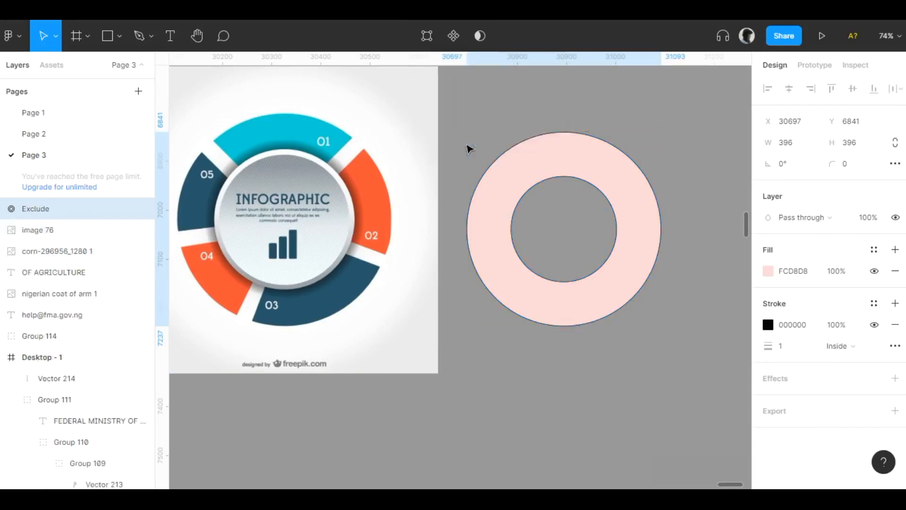
double_click(586, 161)
double_click(568, 212)
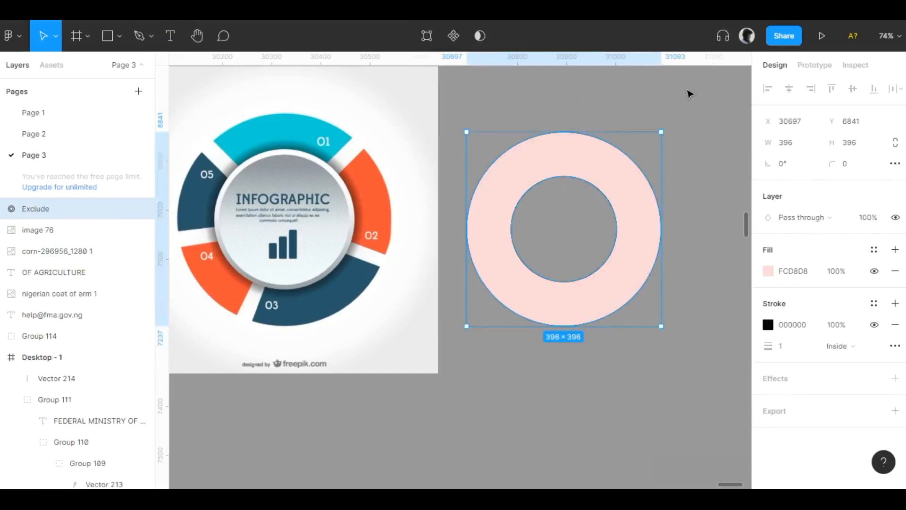
click(672, 96)
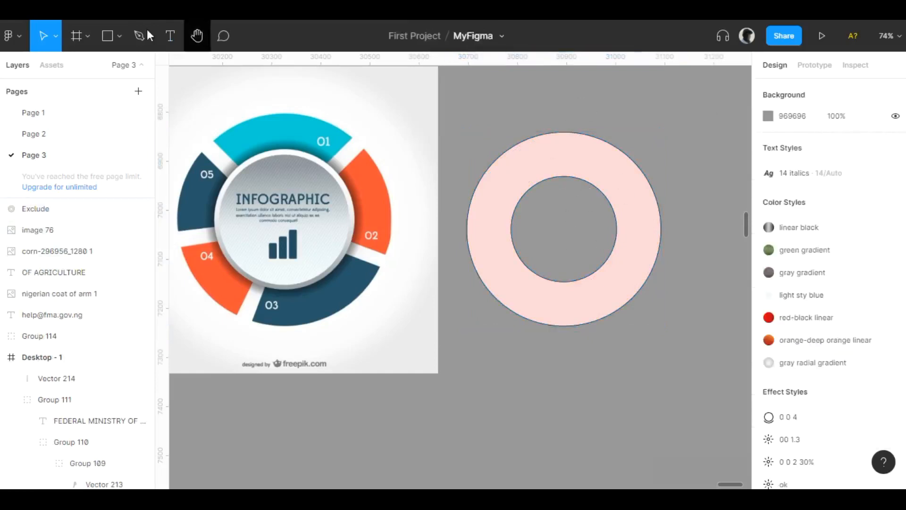
Step: Draw a narrow bar about 26 × 223, rotate it to about 53°, and place it across the ring's upper-left section
click(107, 36)
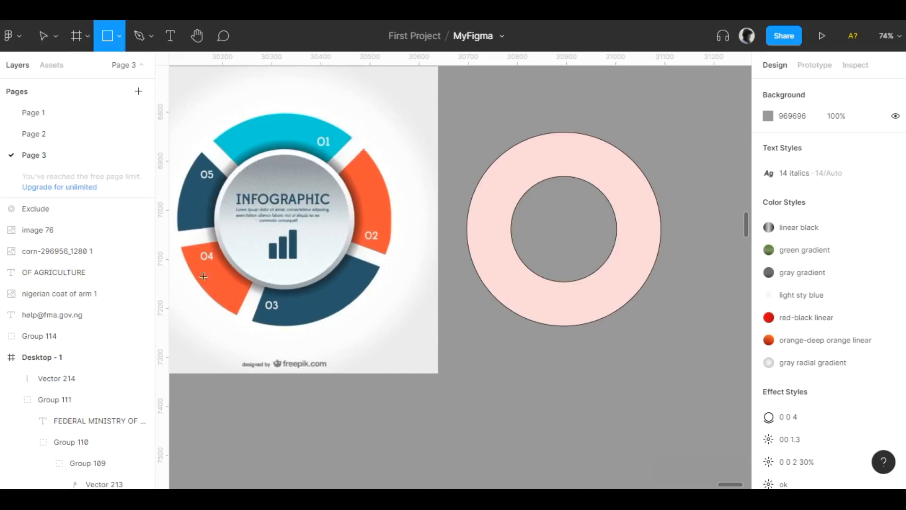
mouse_move(511, 93)
mouse_down()
mouse_move(549, 217)
mouse_move(521, 212)
mouse_up()
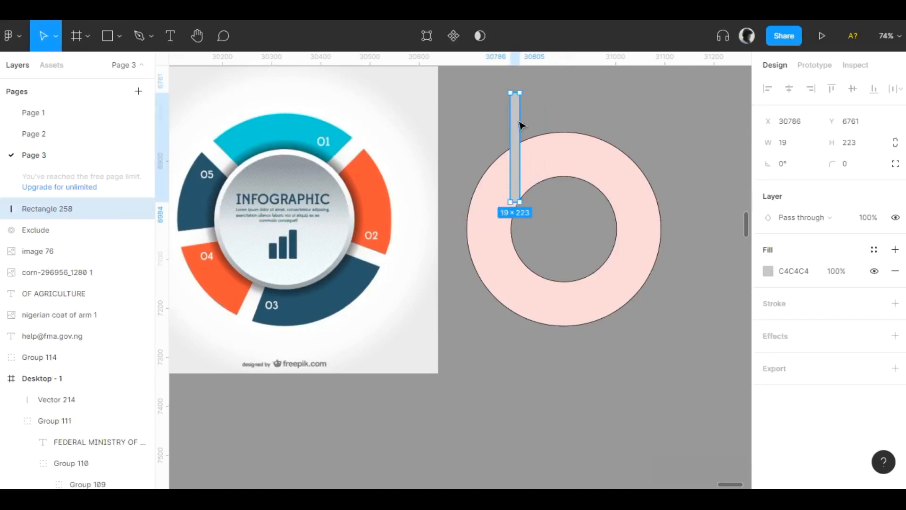
drag(524, 121, 568, 158)
click(504, 137)
drag(524, 134, 463, 118)
click(462, 119)
drag(511, 186, 482, 212)
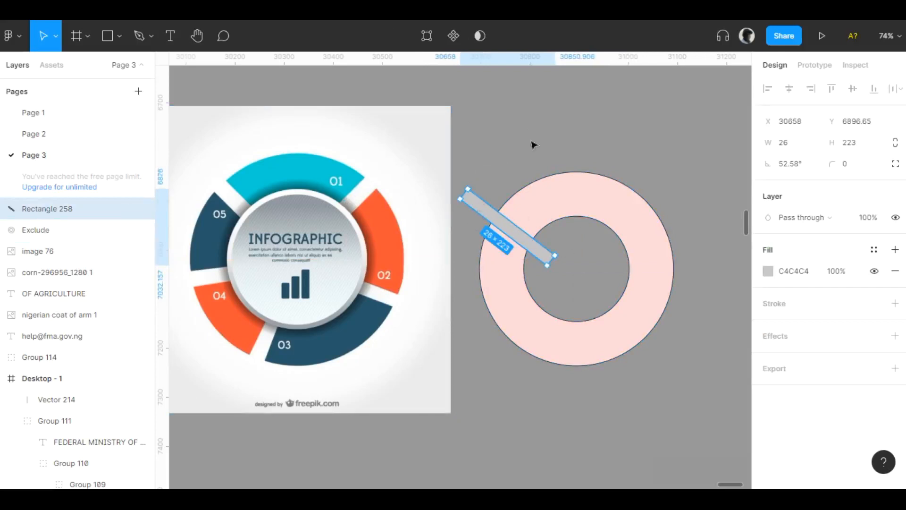
Step: Place a horizontally flipped duplicate of the bar across the ring's upper-right section and shift the original to mirror it at the same height
key(ctrl+d)
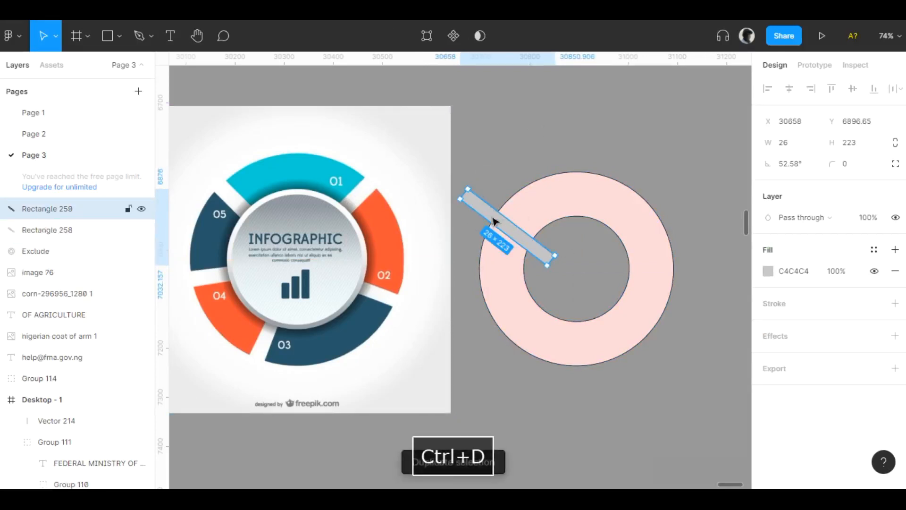
drag(494, 221, 551, 200)
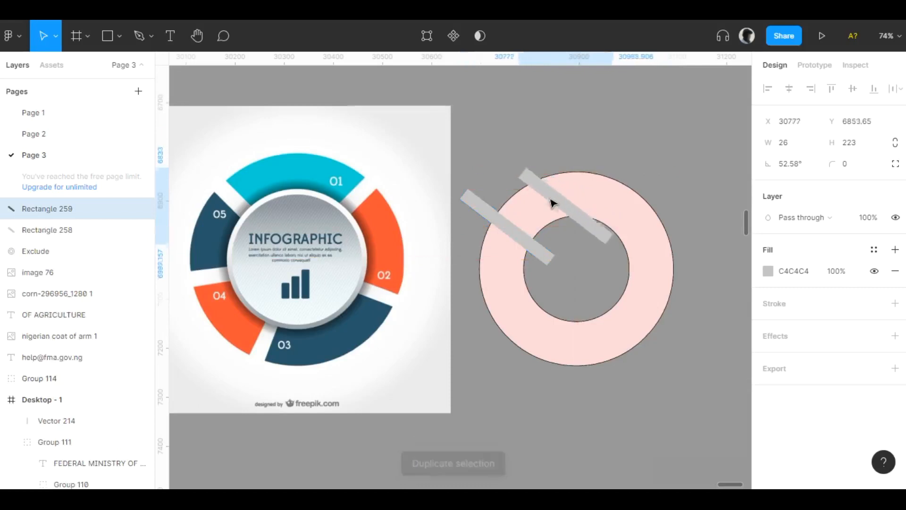
key(shift+h)
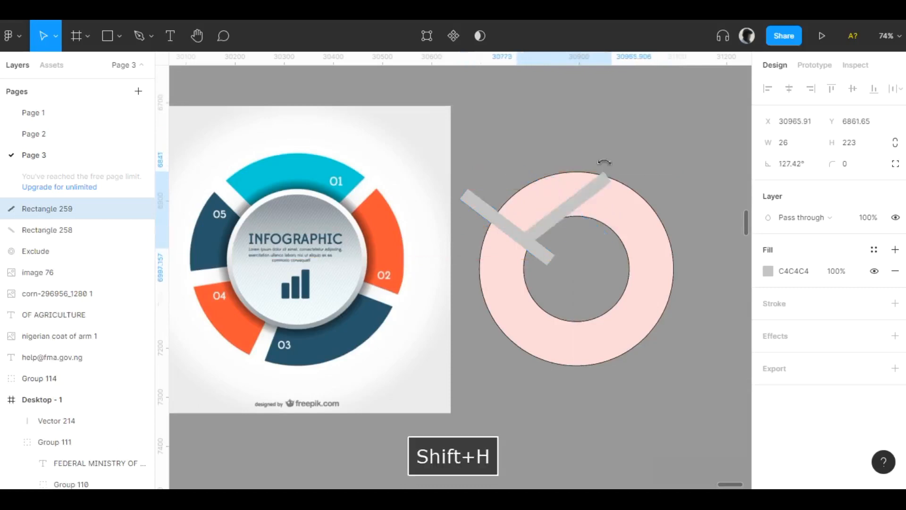
click(610, 140)
drag(554, 225, 613, 232)
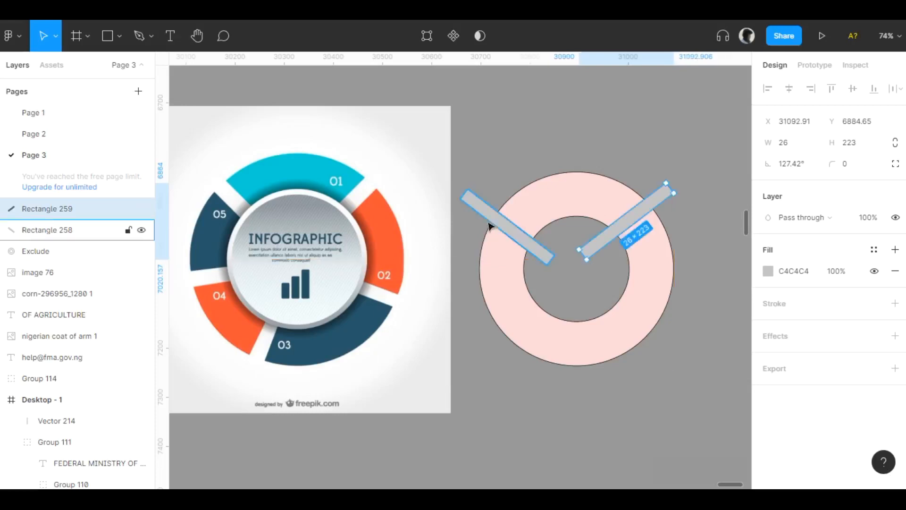
click(490, 203)
drag(491, 203, 497, 207)
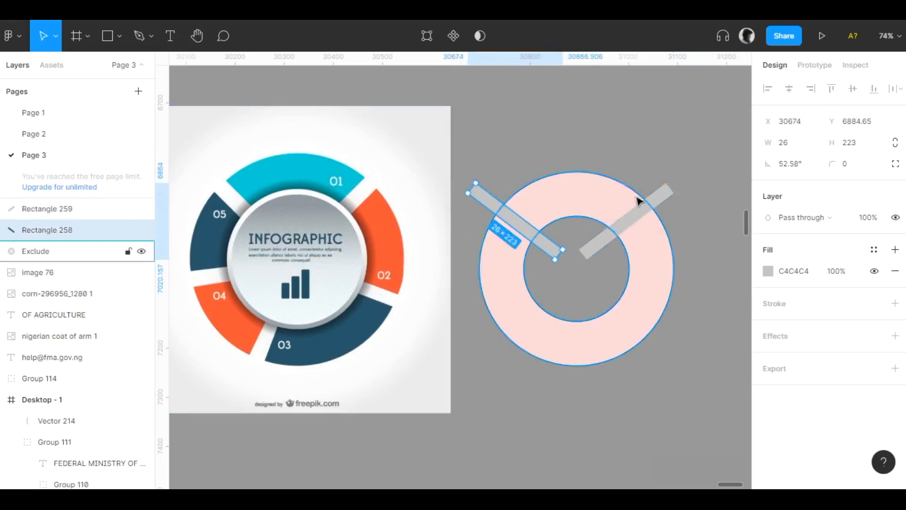
Step: Duplicate the upper-right bar, rotate the copy to about 61°, and place it across the ring's lower-right section
click(662, 175)
click(657, 192)
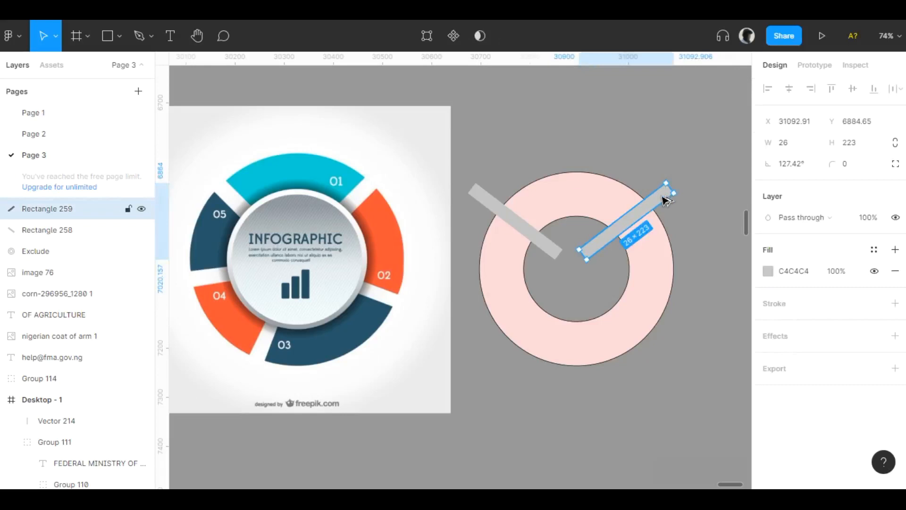
drag(663, 201, 677, 335)
click(652, 137)
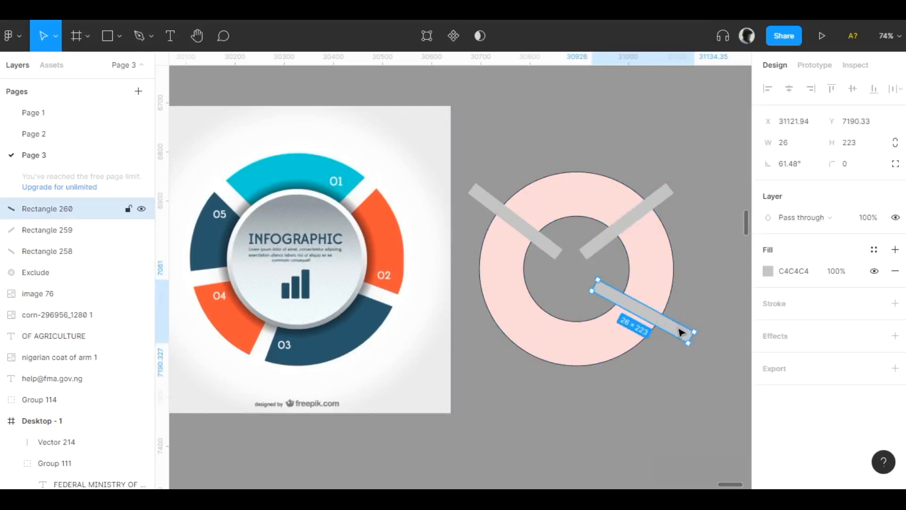
Step: Place another bar copy rotated to about -13° across the ring's bottom section and shift the lower-right bar slightly up and right
drag(681, 332, 544, 393)
click(613, 399)
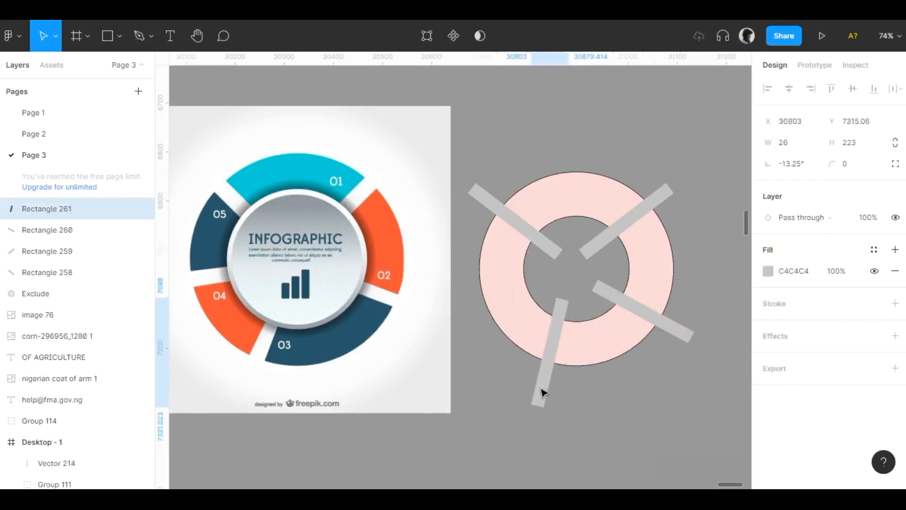
click(685, 338)
double_click(687, 333)
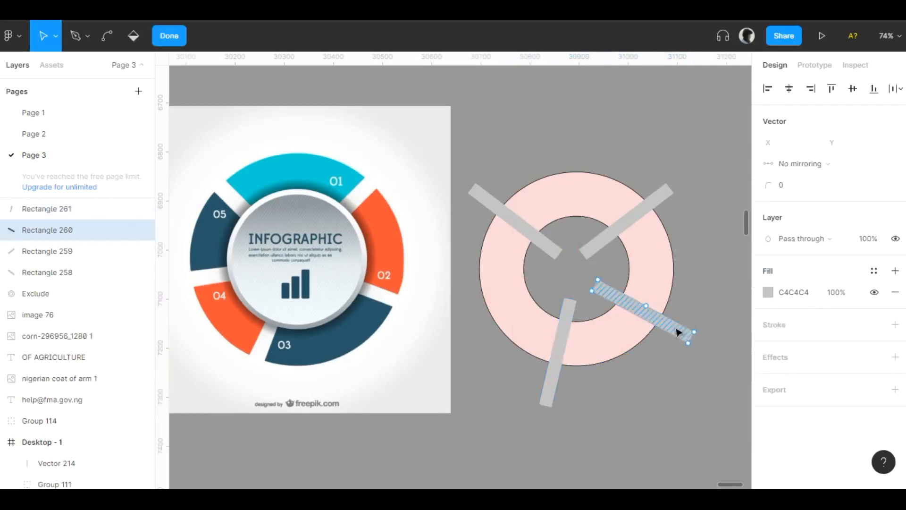
key(Escape)
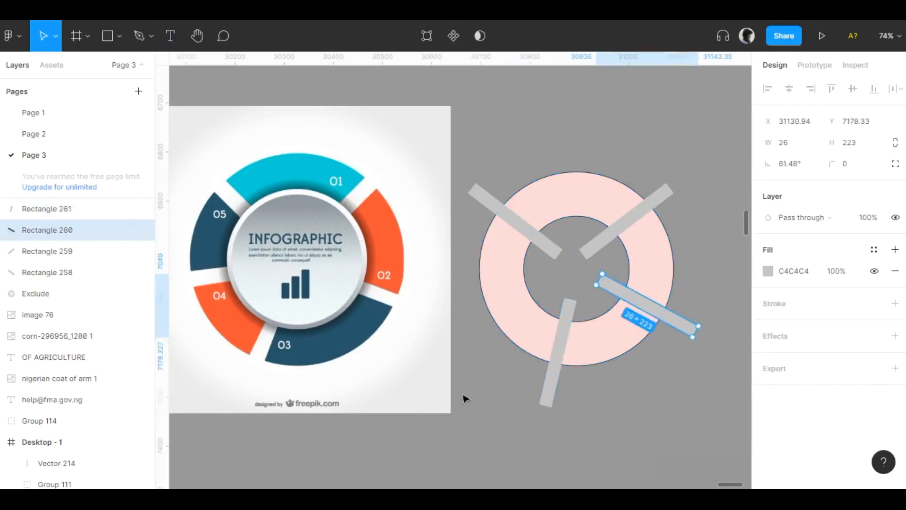
Step: Duplicate the bottom bar, rotate the copy to about -64°, and place it across the ring's lower-left section
click(555, 377)
drag(554, 377, 440, 373)
click(503, 346)
drag(480, 332, 476, 313)
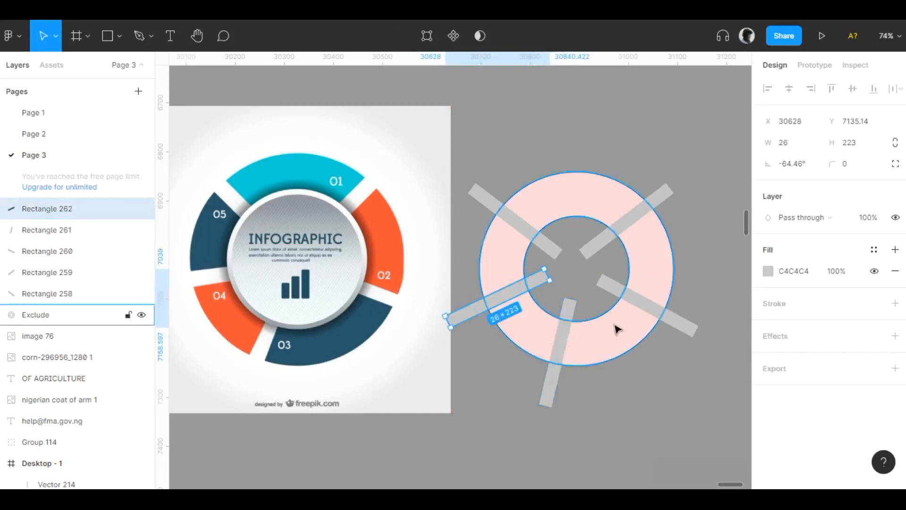
Step: Rotate the lower-right bar to a flatter angle and place it across the ring between the right and bottom sections
mouse_move(662, 194)
mouse_down()
mouse_move(662, 178)
mouse_move(664, 190)
mouse_up()
drag(688, 327, 695, 325)
drag(698, 339, 710, 326)
click(715, 380)
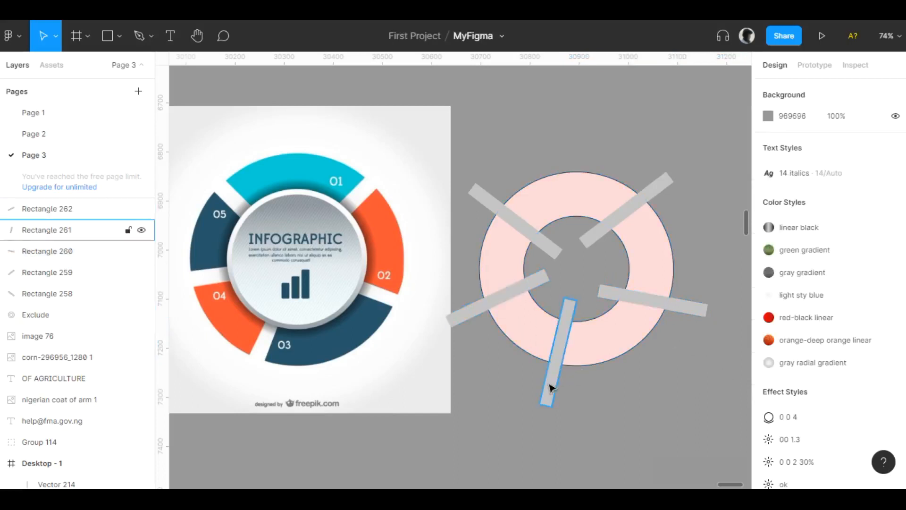
Step: Shift the lower-left bar slightly up and rotate it to about -76.5° across the ring
mouse_move(485, 307)
mouse_down()
mouse_move(478, 304)
mouse_move(485, 301)
mouse_up()
click(560, 129)
click(473, 306)
mouse_move(458, 326)
mouse_down()
mouse_move(432, 318)
mouse_move(442, 329)
mouse_up()
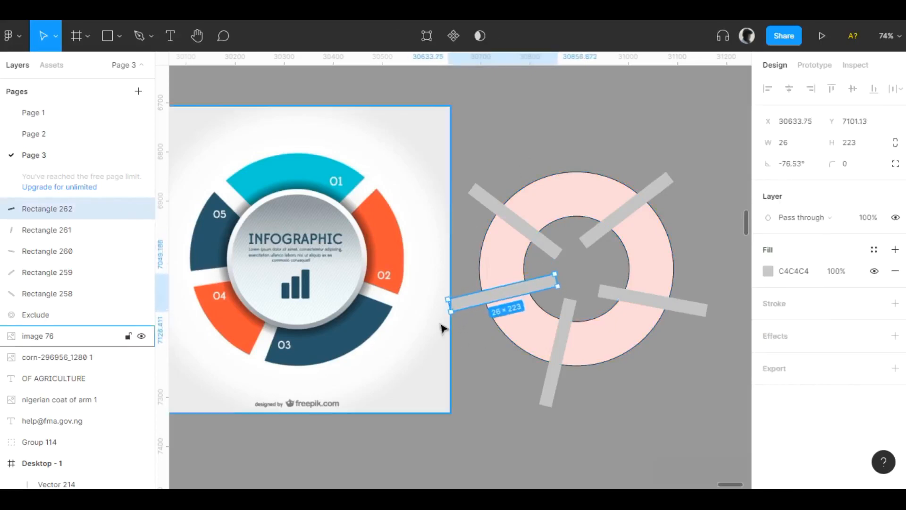
Step: Subtract all five bars from the ring and move the resulting segmented ring slightly up
drag(692, 124, 463, 411)
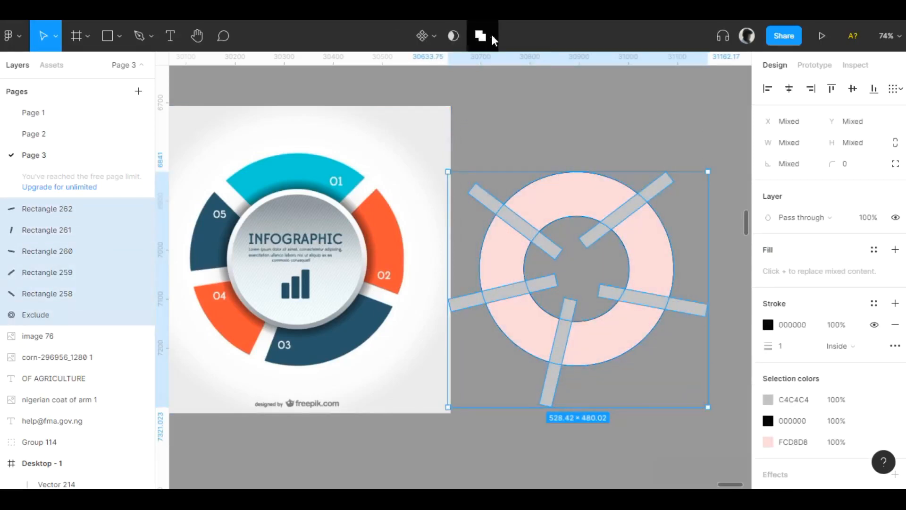
click(492, 41)
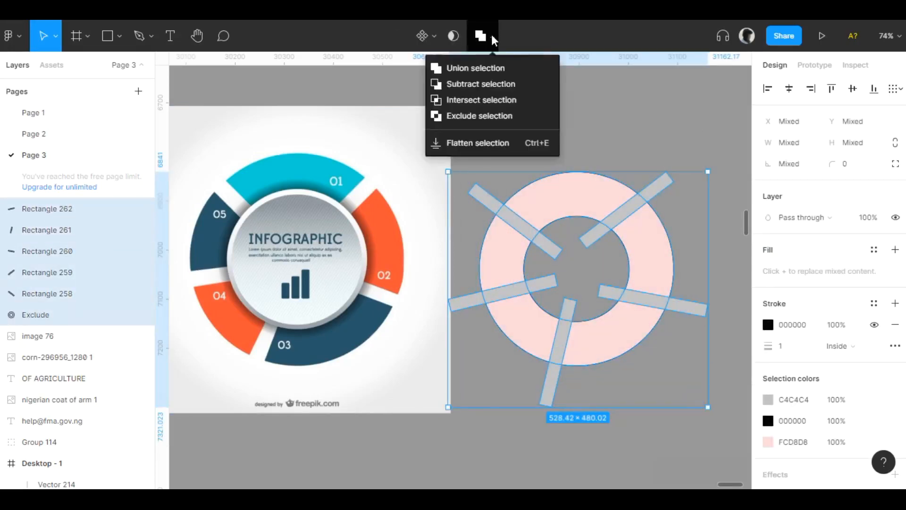
click(488, 84)
click(613, 151)
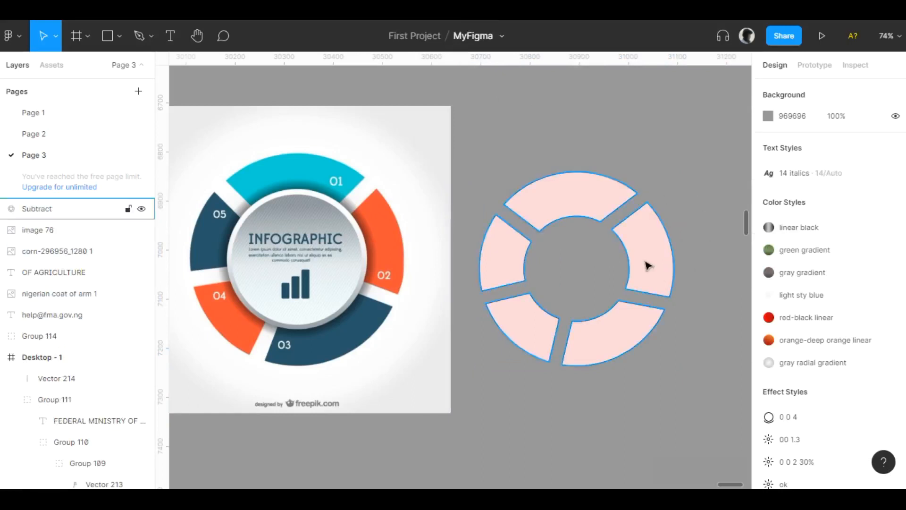
drag(647, 263, 646, 240)
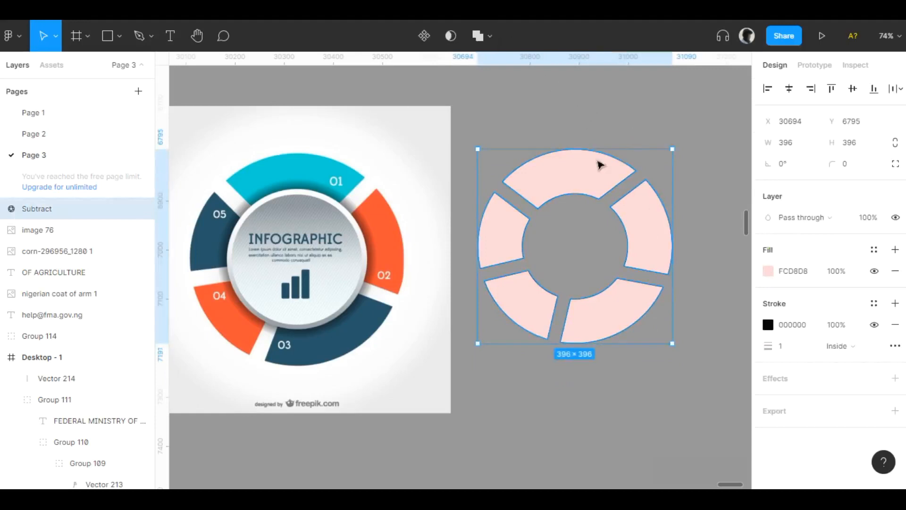
click(625, 192)
double_click(587, 178)
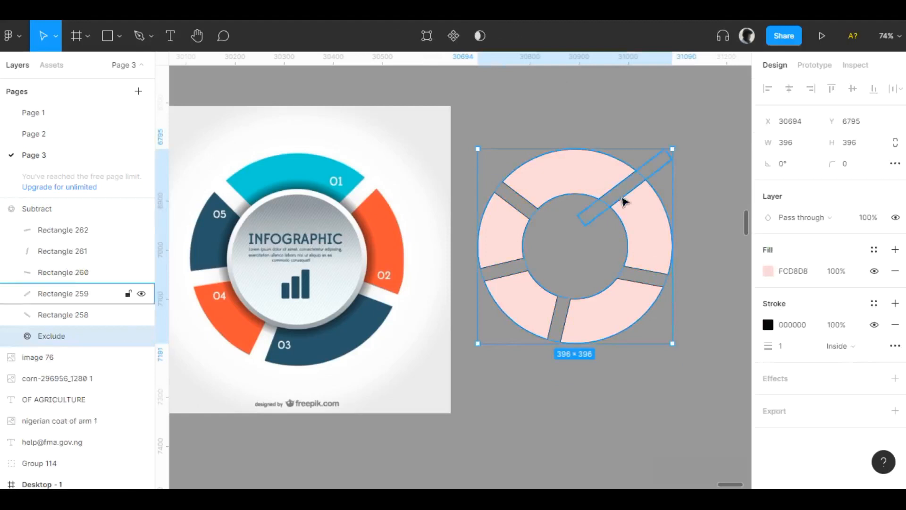
drag(626, 212, 463, 348)
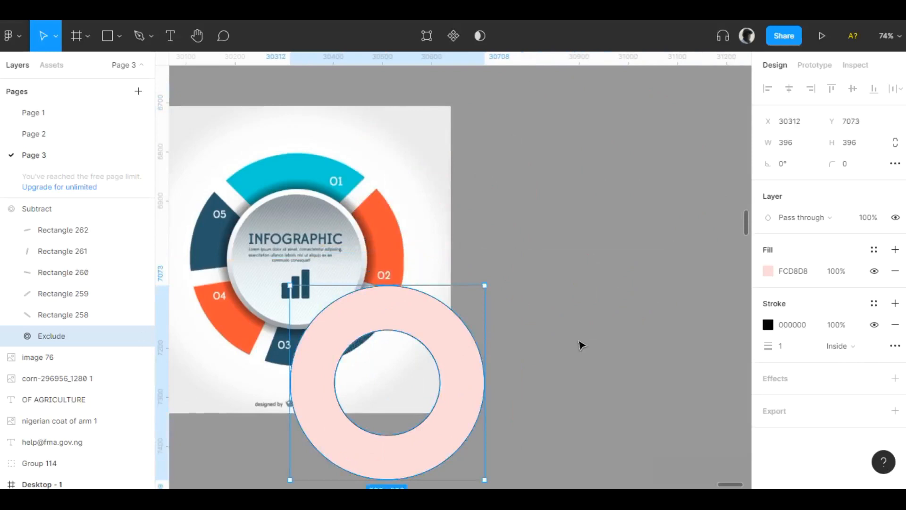
key(ctrl+z)
Step: Flatten the segmented ring into a single vector shape and check its editable points
click(465, 117)
drag(465, 118, 702, 389)
click(491, 37)
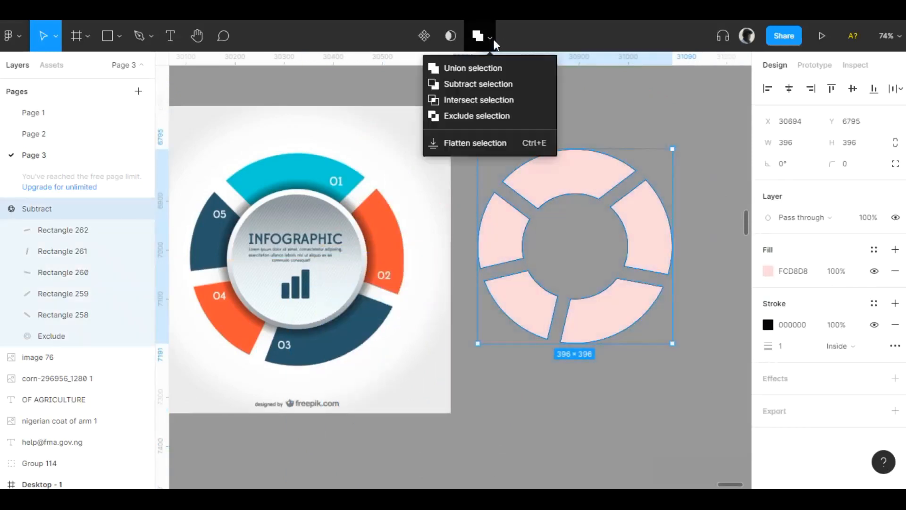
click(492, 144)
click(566, 108)
double_click(581, 183)
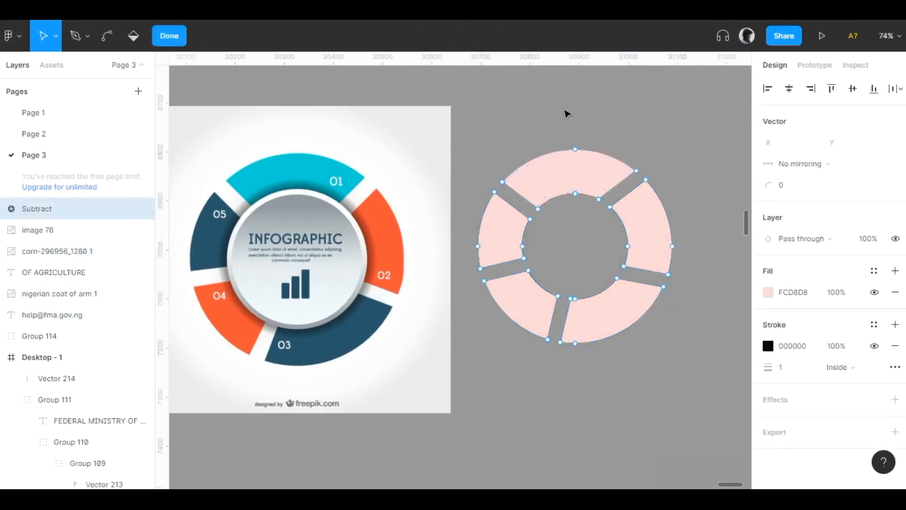
key(Escape)
key(Escape)
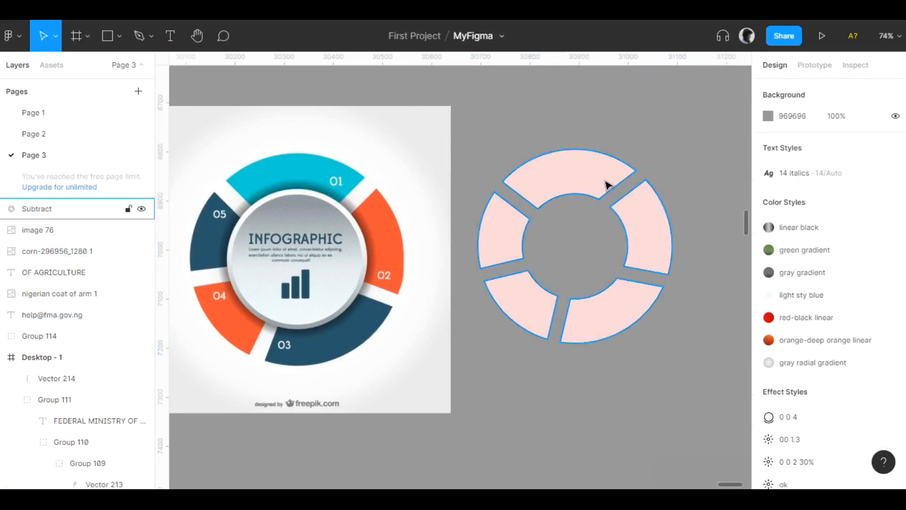
Step: Duplicate the flattened segmented ring twice in place
click(622, 178)
drag(656, 158, 568, 159)
drag(410, 251, 475, 241)
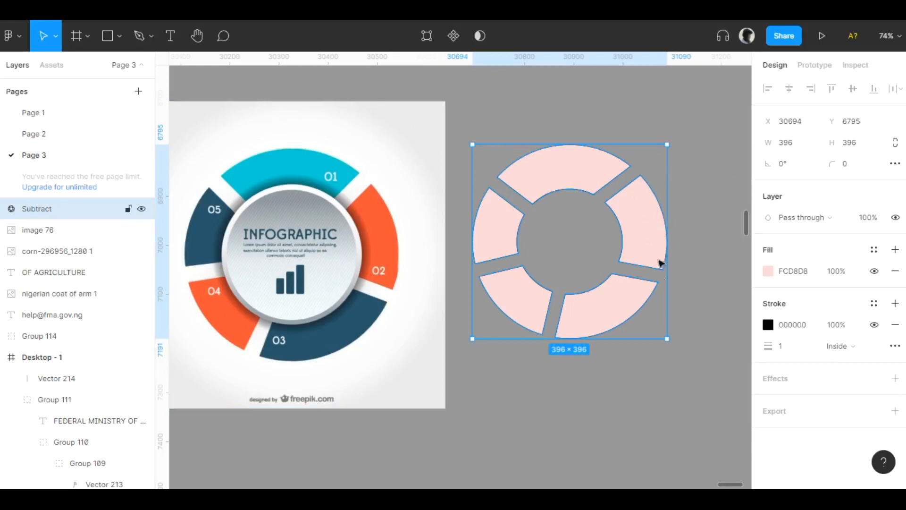
key(ctrl+d)
key(ctrl+d)
click(633, 396)
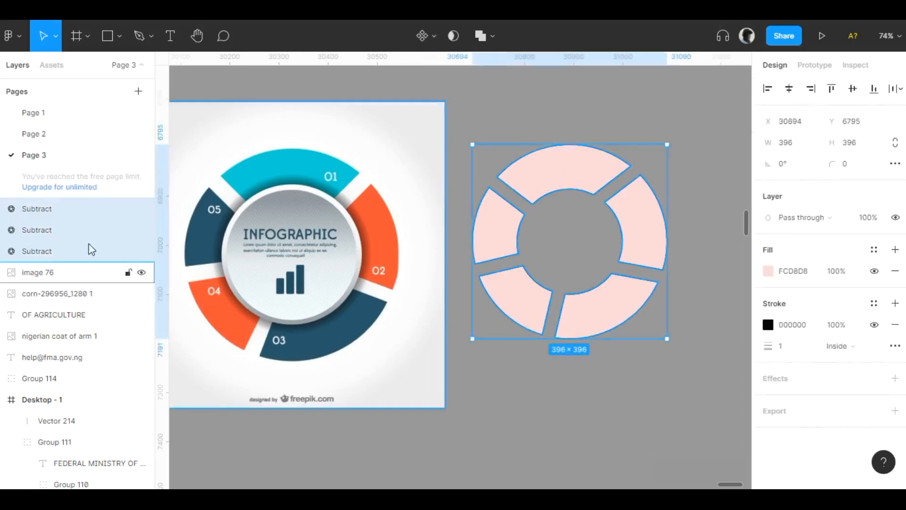
drag(574, 180, 559, 249)
key(ctrl+z)
key(ctrl+z)
key(ctrl+z)
key(ctrl+z)
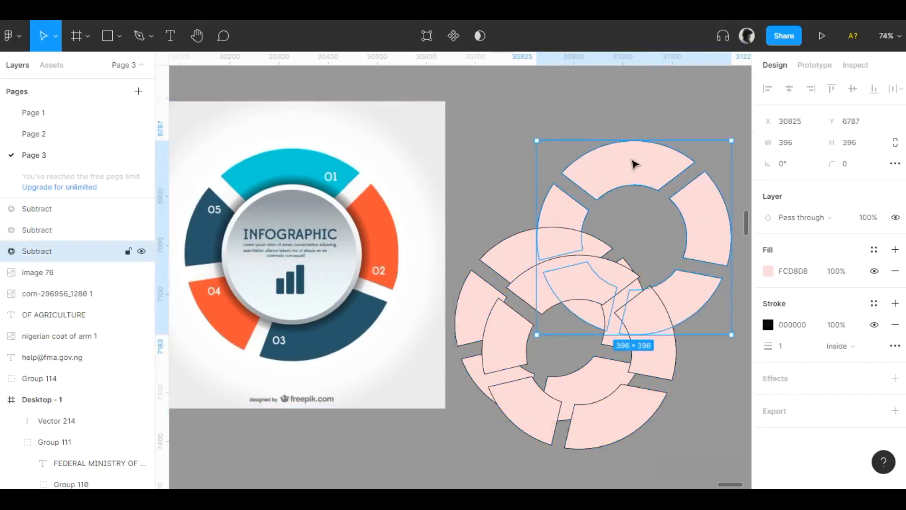
drag(590, 174, 590, 197)
key(ctrl+z)
click(590, 169)
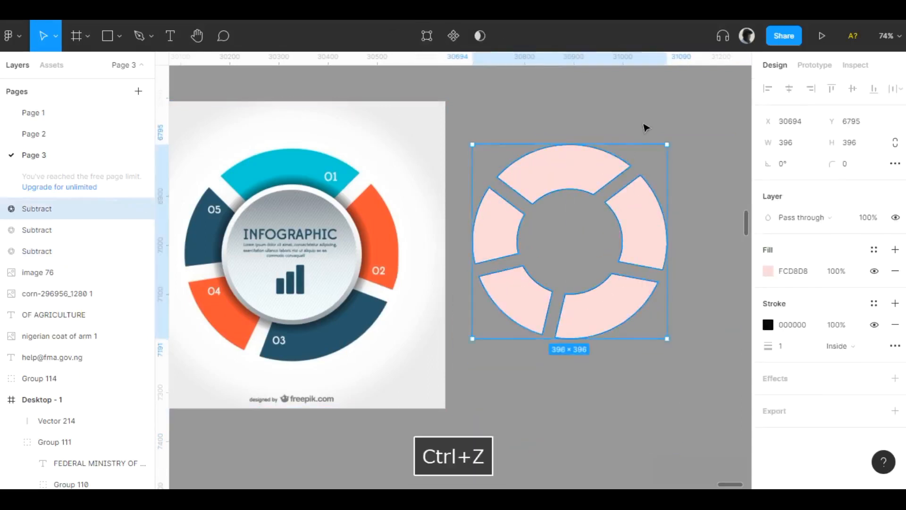
Step: Duplicate the segmented ring two more times in place to make five stacked copies
key(ctrl+d)
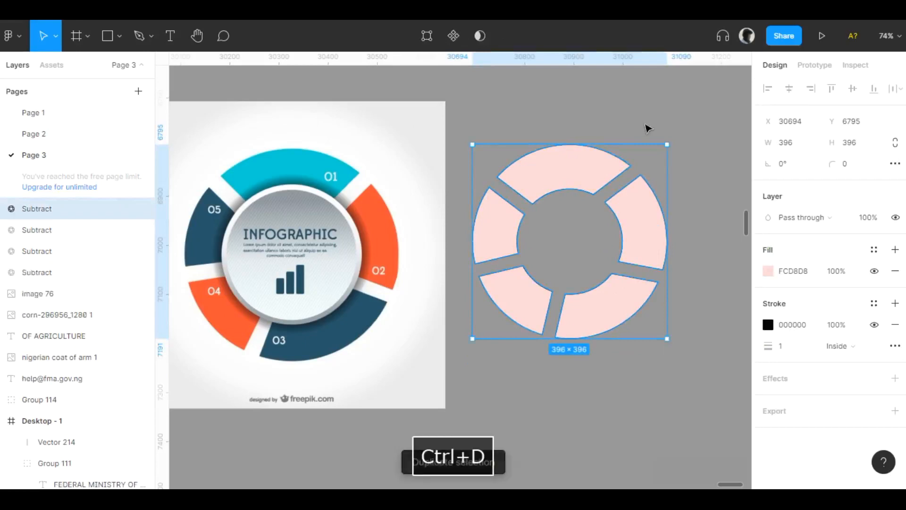
click(647, 129)
click(616, 164)
key(ctrl+d)
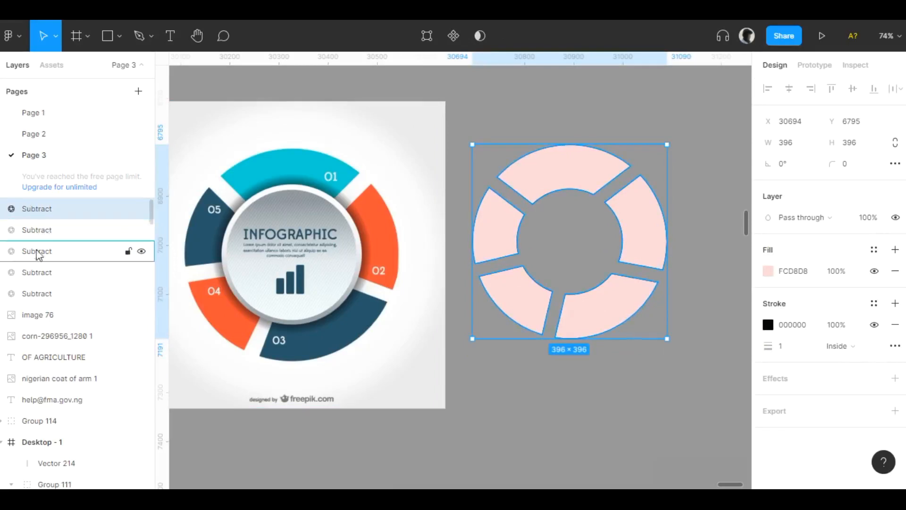
click(560, 123)
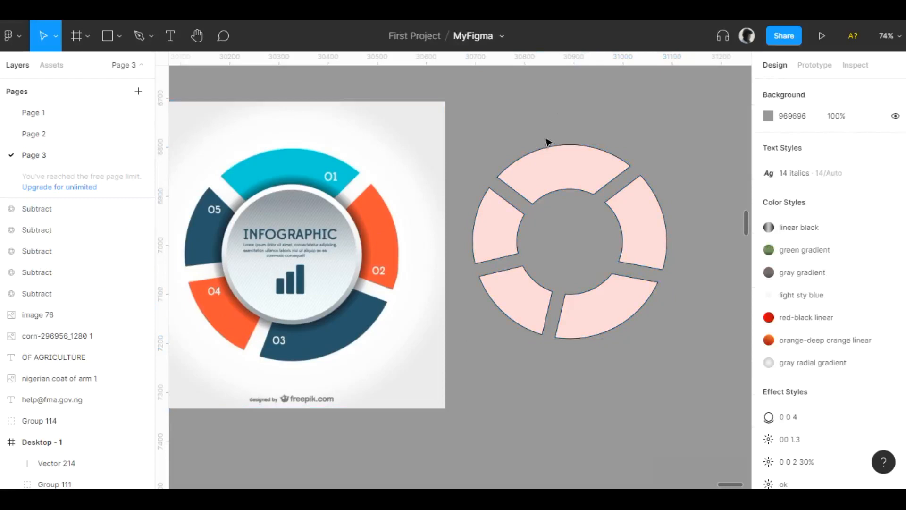
Step: Fill the topmost ring copy with the cyan 04D1D6 sampled from segment 01 of the reference image
click(561, 178)
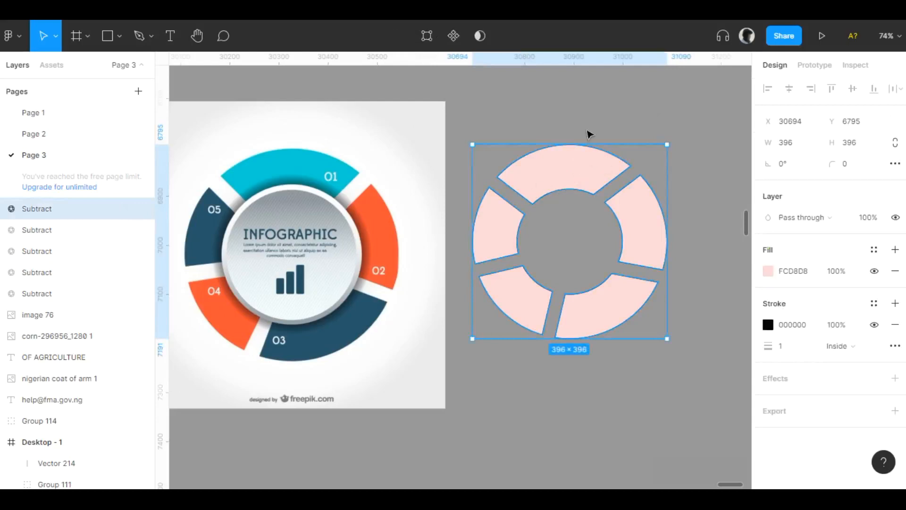
key(i)
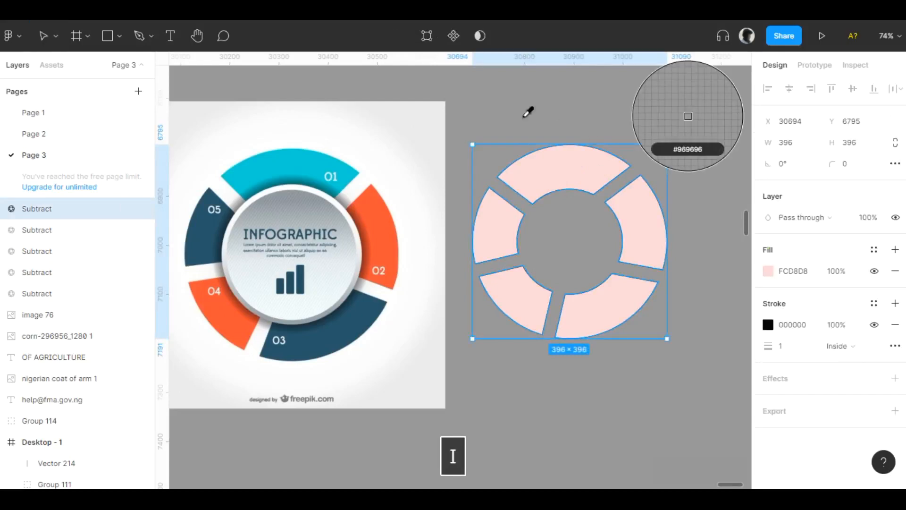
click(302, 161)
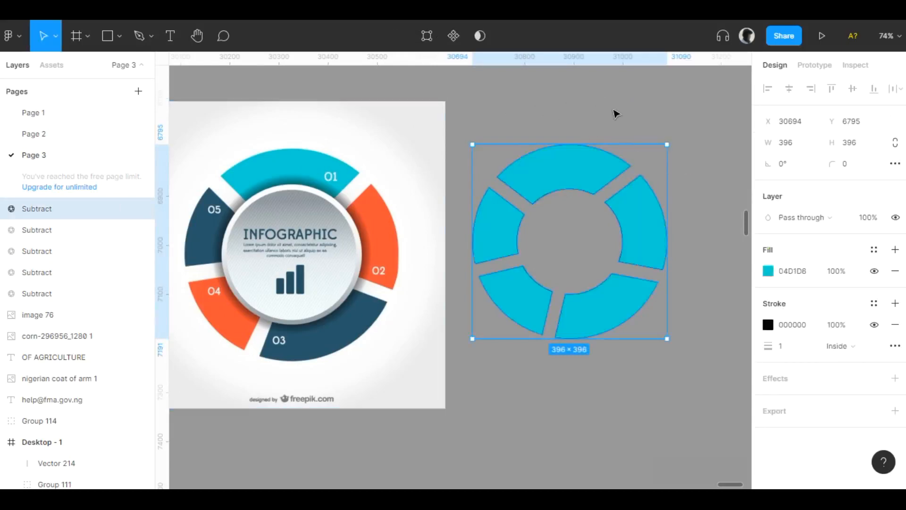
click(619, 124)
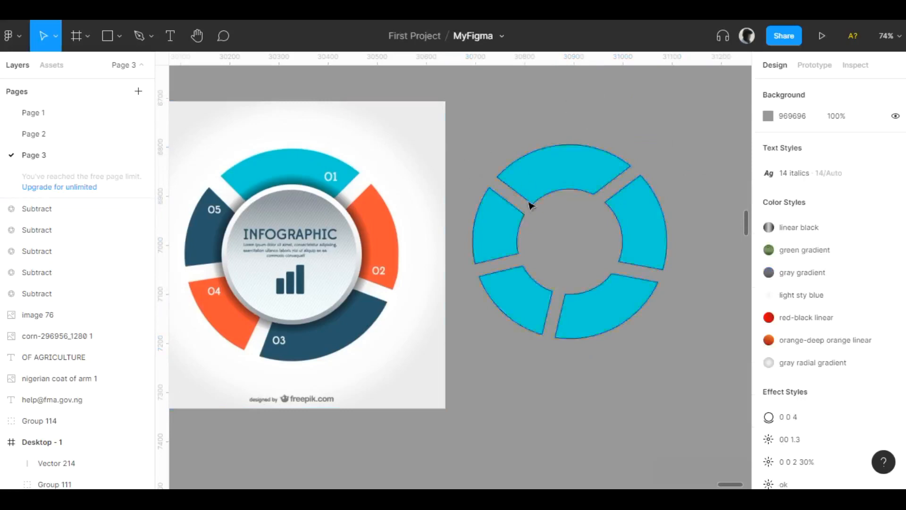
Step: Delete the vector points of the four other segments from the cyan ring copy, keeping only its top segment
double_click(566, 176)
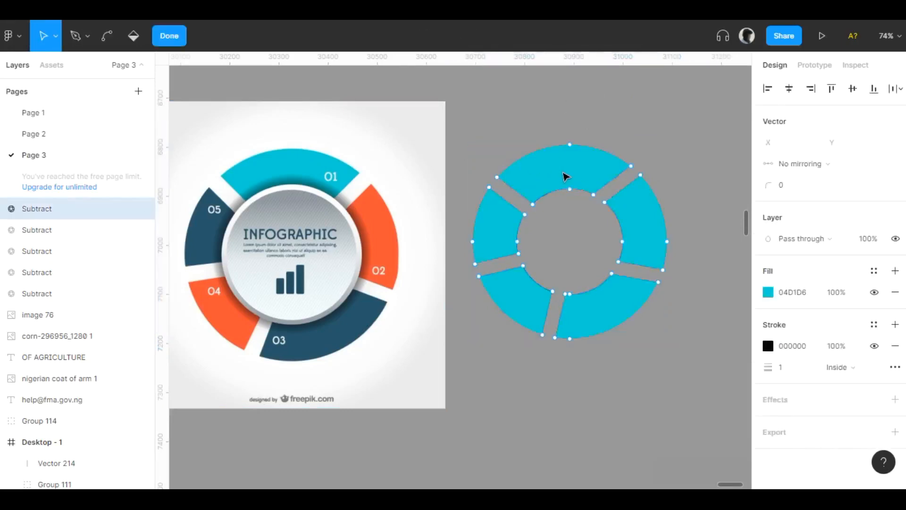
drag(464, 185, 493, 329)
drag(551, 377, 461, 263)
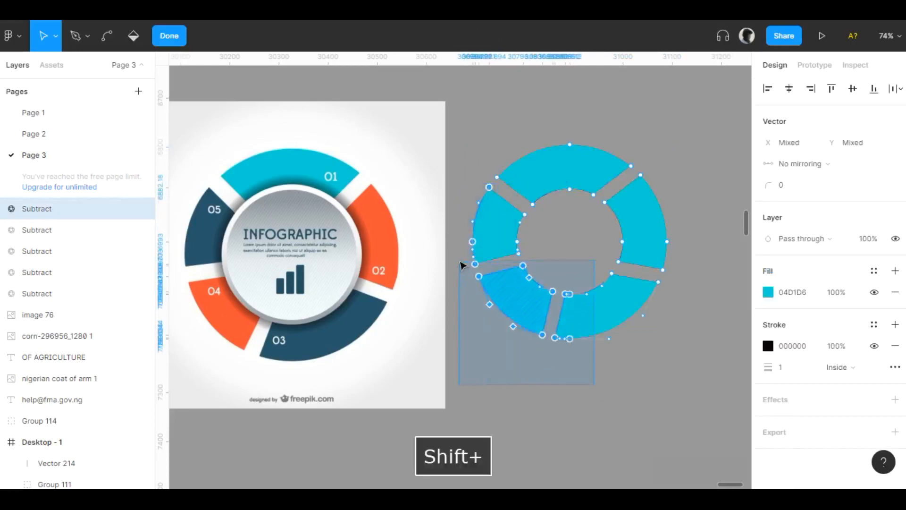
drag(685, 343, 570, 245)
shift+click(640, 175)
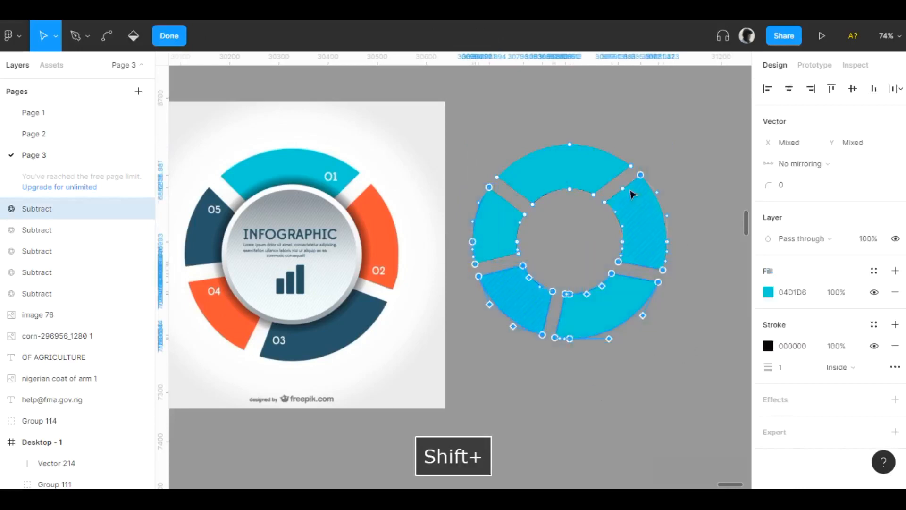
shift+click(605, 202)
shift+click(525, 215)
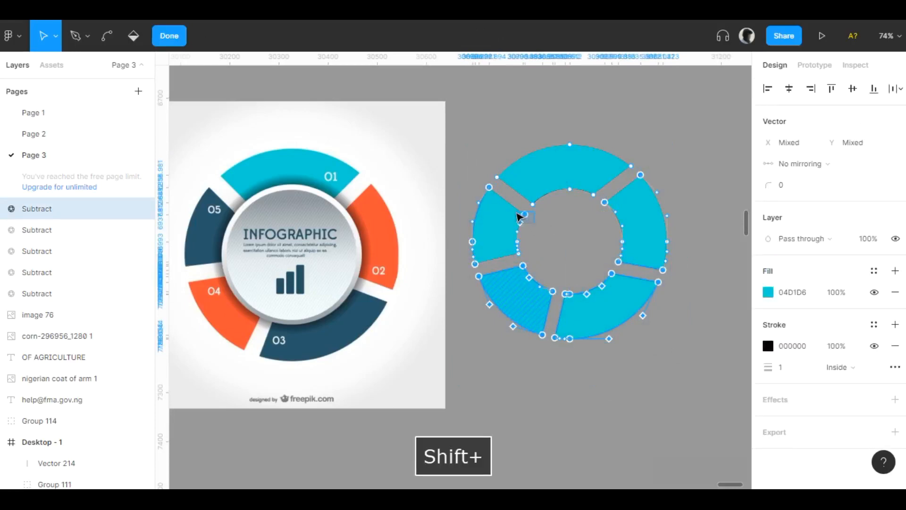
key(Delete)
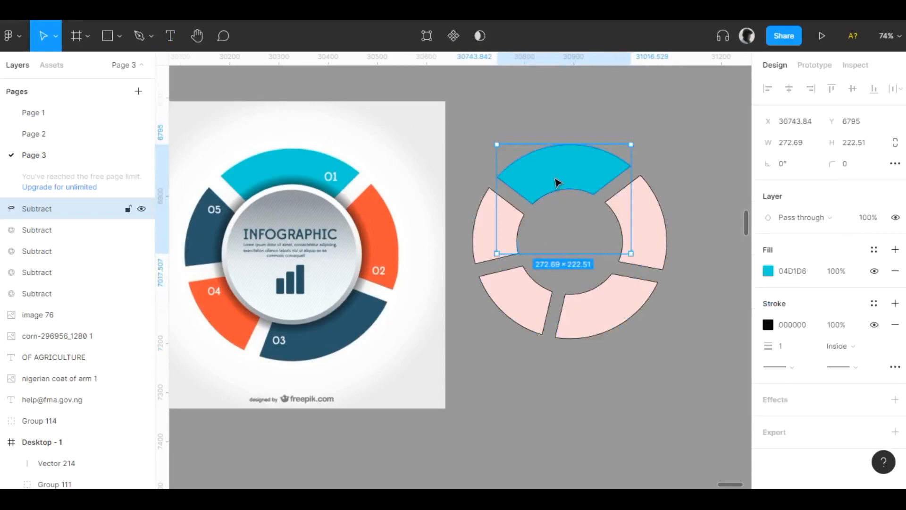
click(691, 110)
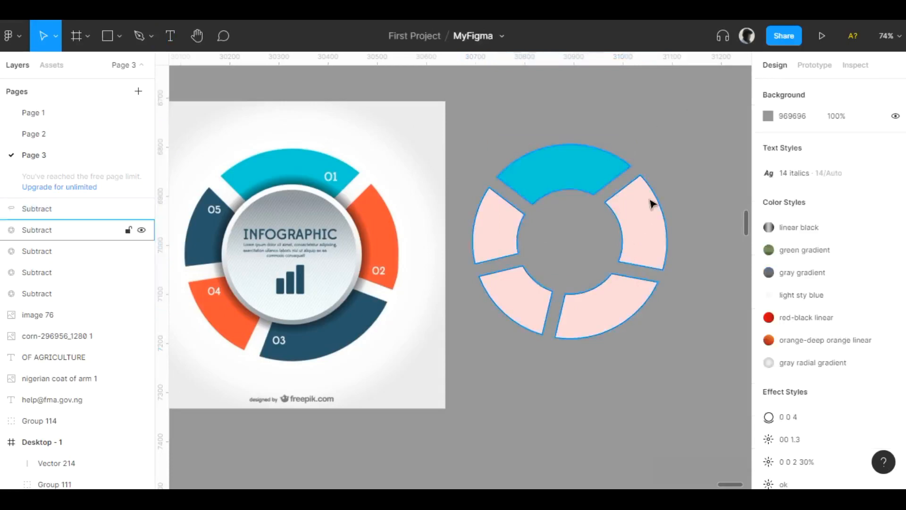
Step: Fill the next ring copy with the orange FF5033 sampled from segment 02 of the reference image
click(642, 224)
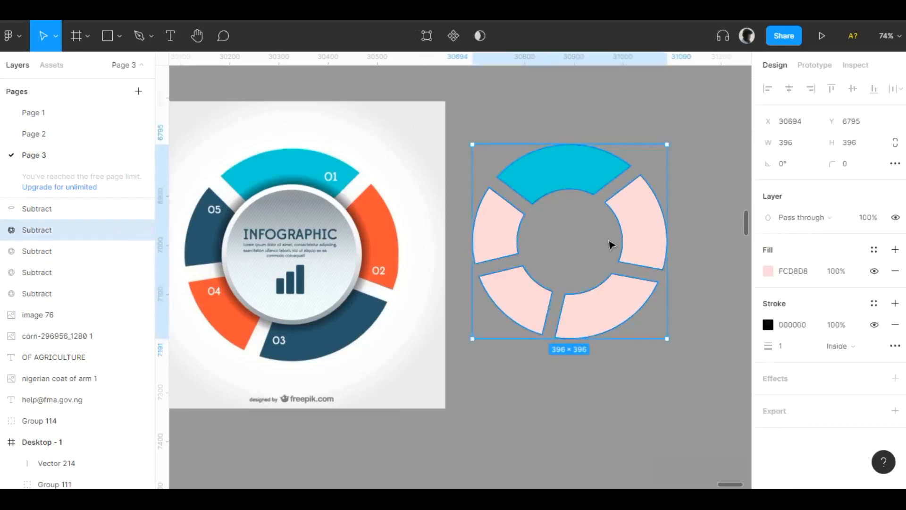
key(i)
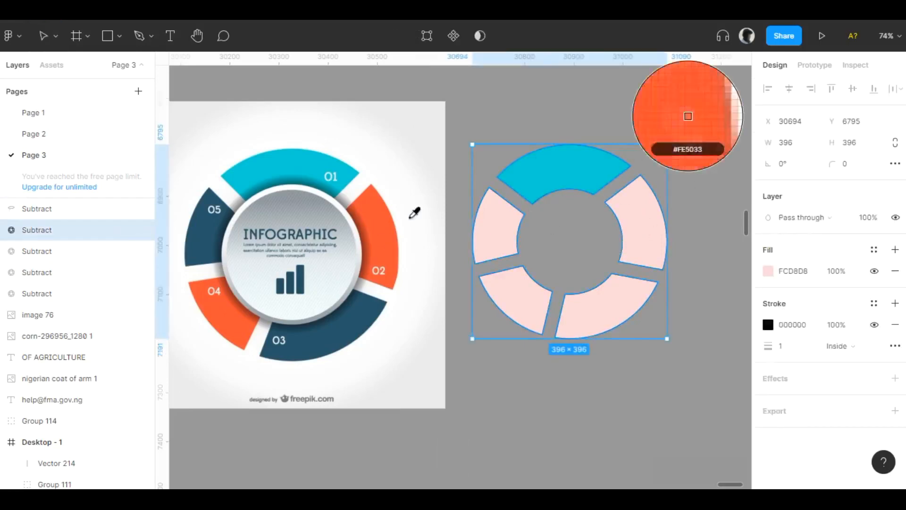
click(387, 227)
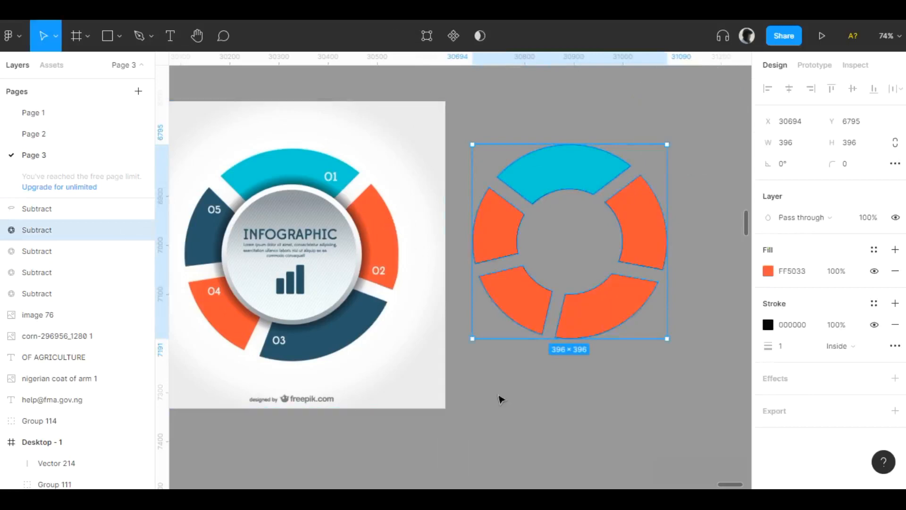
click(524, 427)
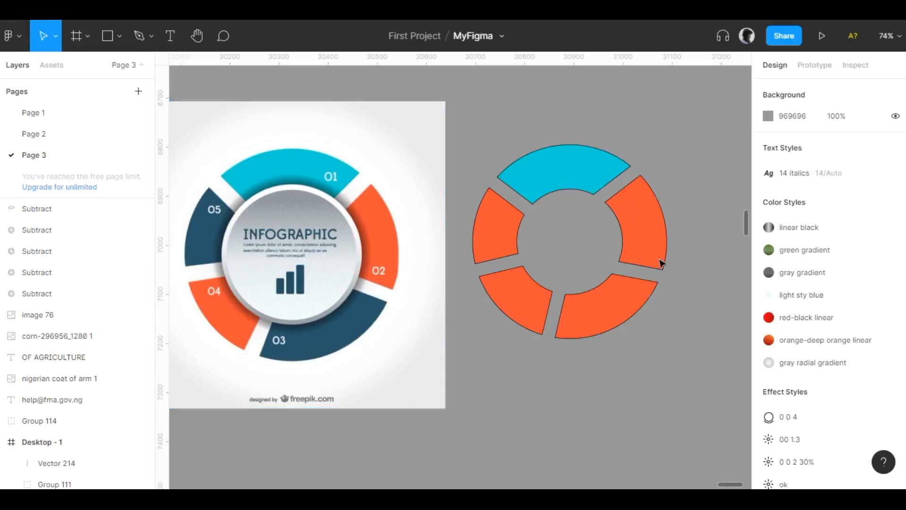
Step: Delete the vector points of the top, left and lower-right segments from the orange FF5033 ring copy, keeping the segments matching 02 and 04
double_click(579, 323)
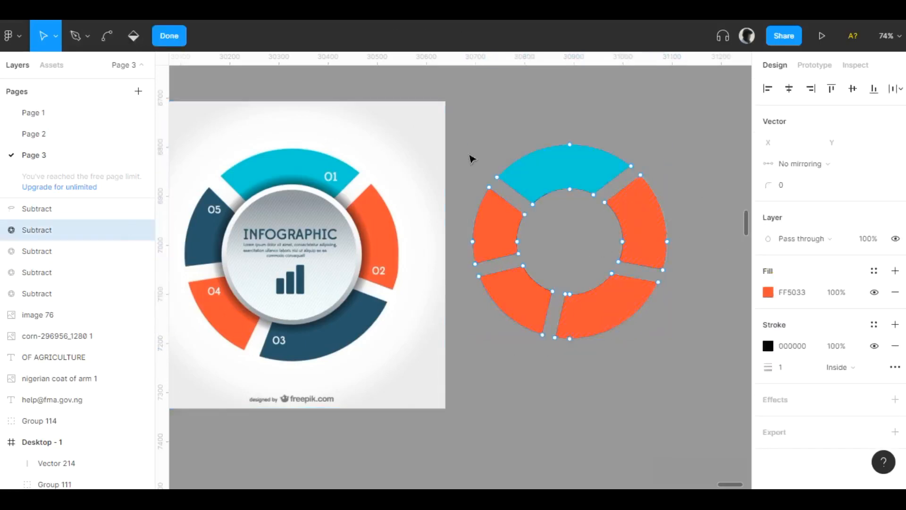
click(664, 283)
drag(667, 273, 557, 367)
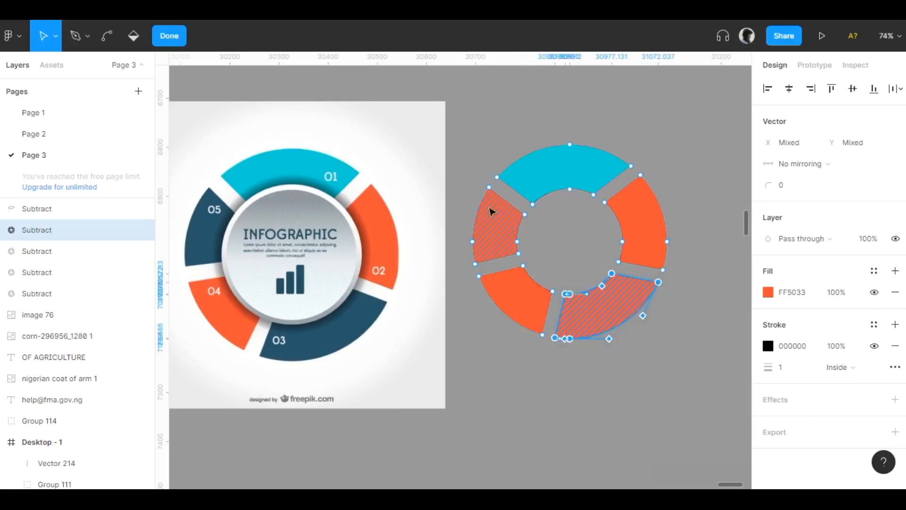
drag(459, 186, 543, 268)
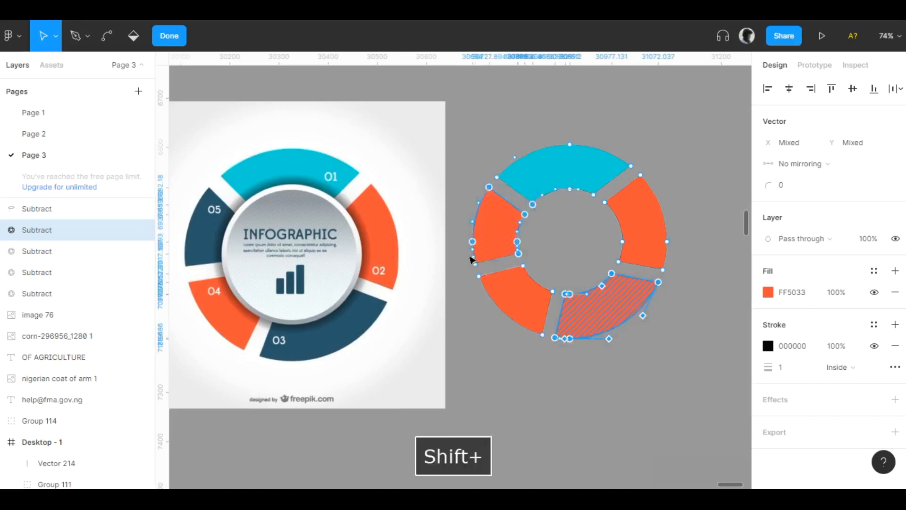
drag(490, 134, 555, 220)
drag(559, 130, 648, 176)
drag(596, 194, 587, 202)
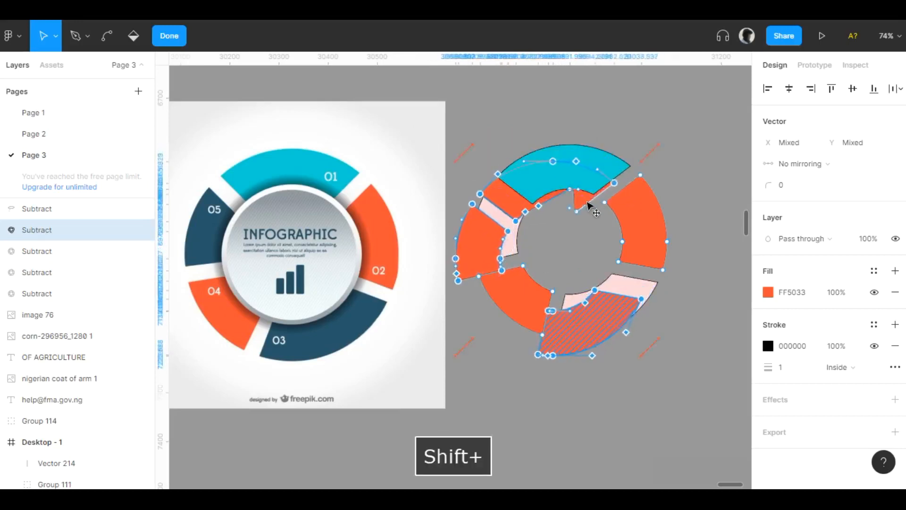
key(ctrl+z)
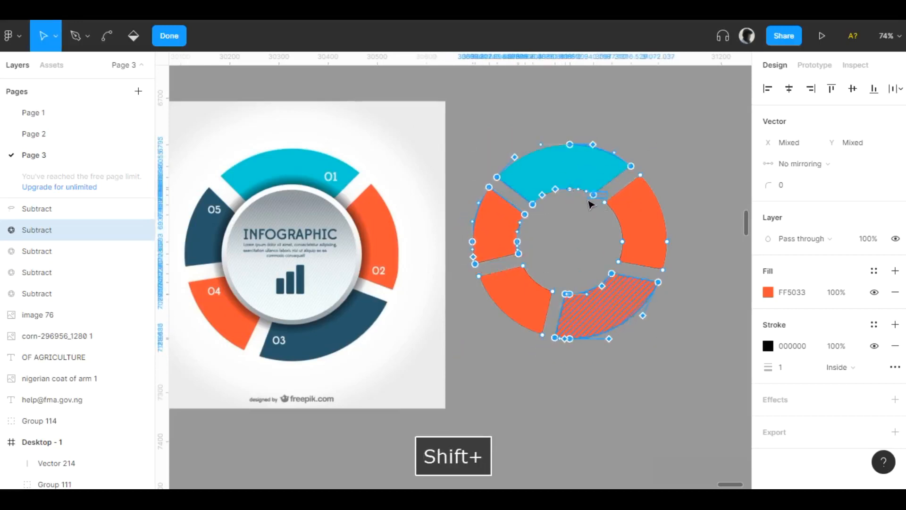
key(Delete)
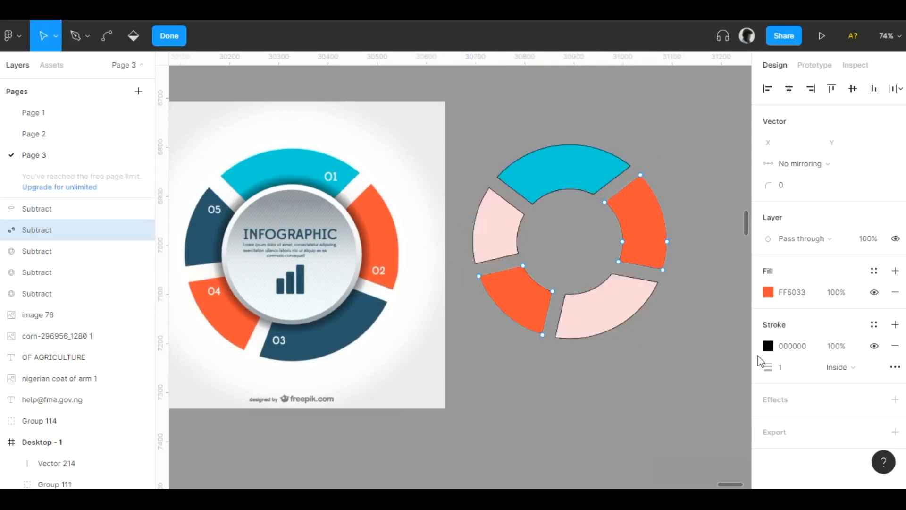
key(Escape)
key(Escape)
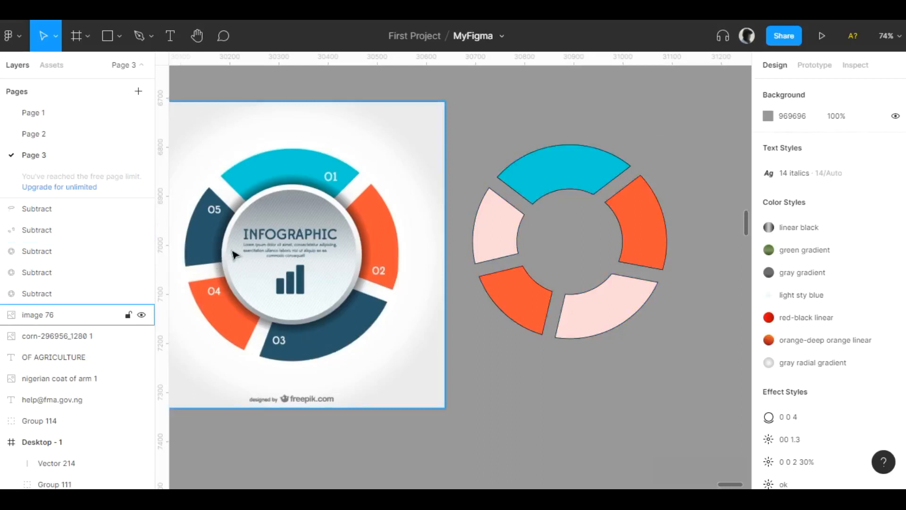
Step: Fill the next ring copy with the dark blue 255468 sampled from segment 05 of the reference image
click(603, 334)
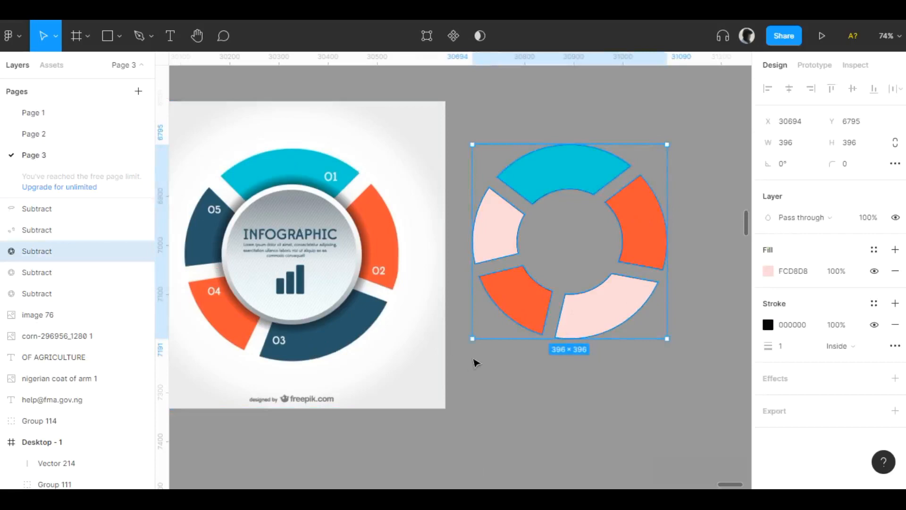
key(i)
click(211, 215)
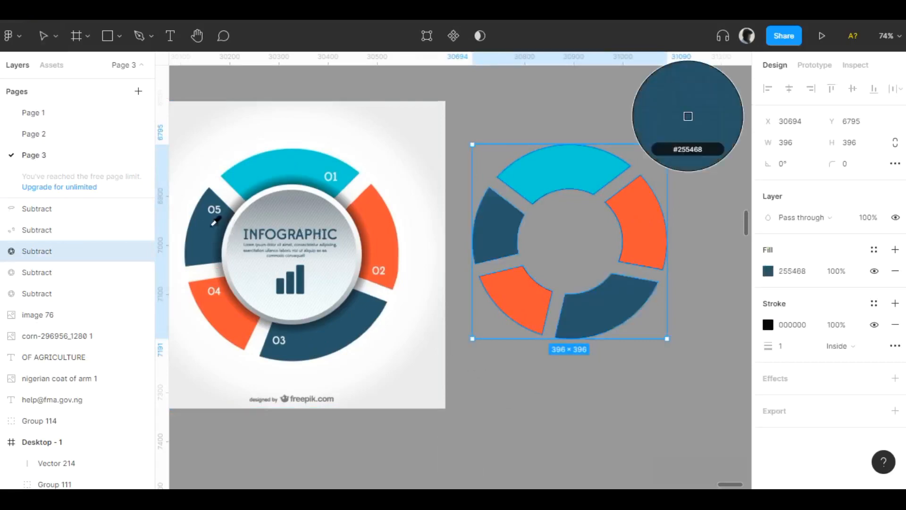
click(576, 395)
Step: Delete the vector points of the top and right segments from the dark blue ring copy
double_click(622, 312)
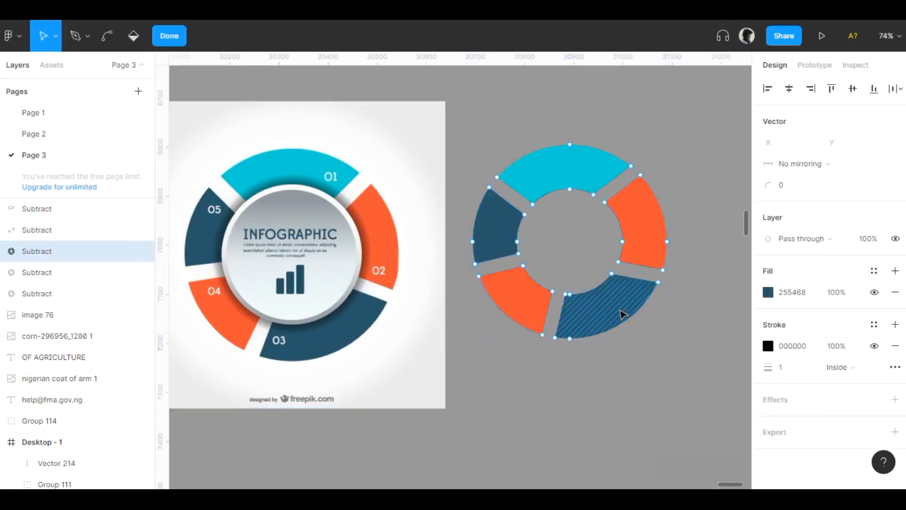
drag(491, 127, 604, 213)
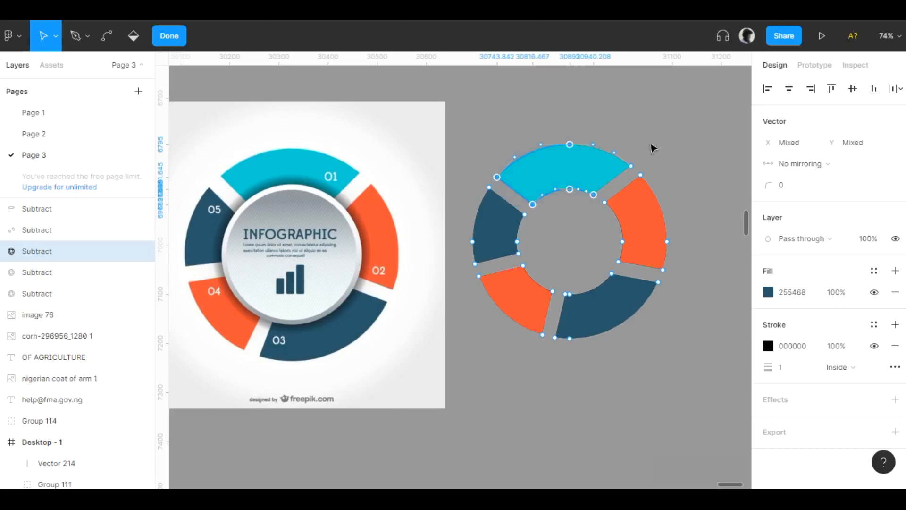
drag(684, 277, 629, 224)
drag(634, 188, 530, 212)
drag(491, 158, 506, 184)
key(Delete)
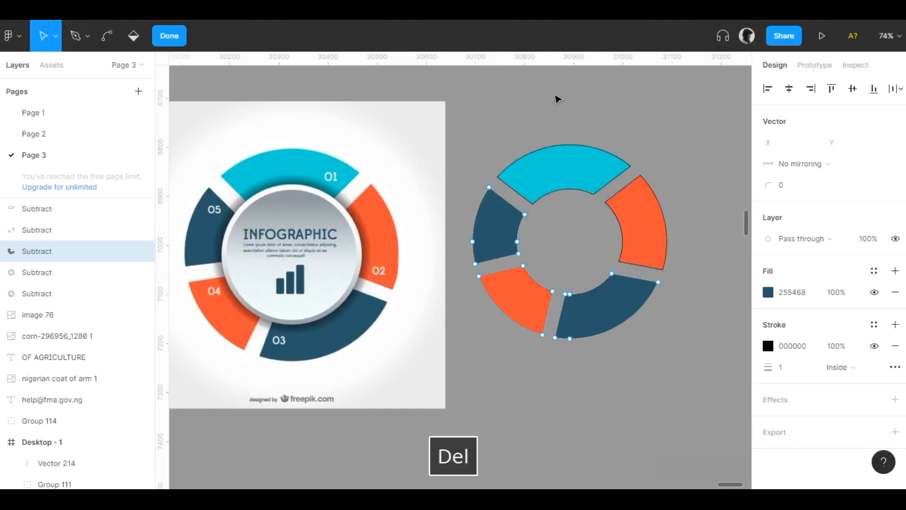
key(Escape)
key(Escape)
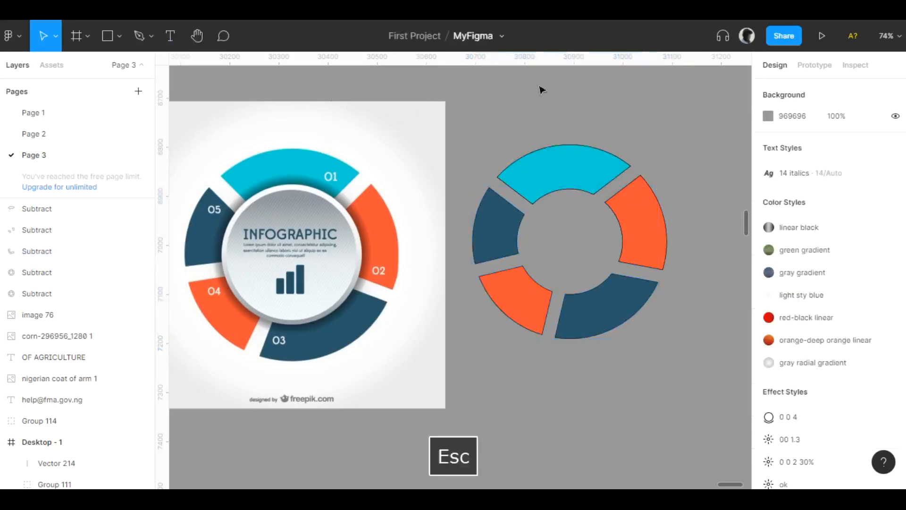
Step: Move the three coloured ring layers up off the stack and delete the two leftover pink ring copies
scroll(508, 102, right, 3)
scroll(508, 148, up, 3)
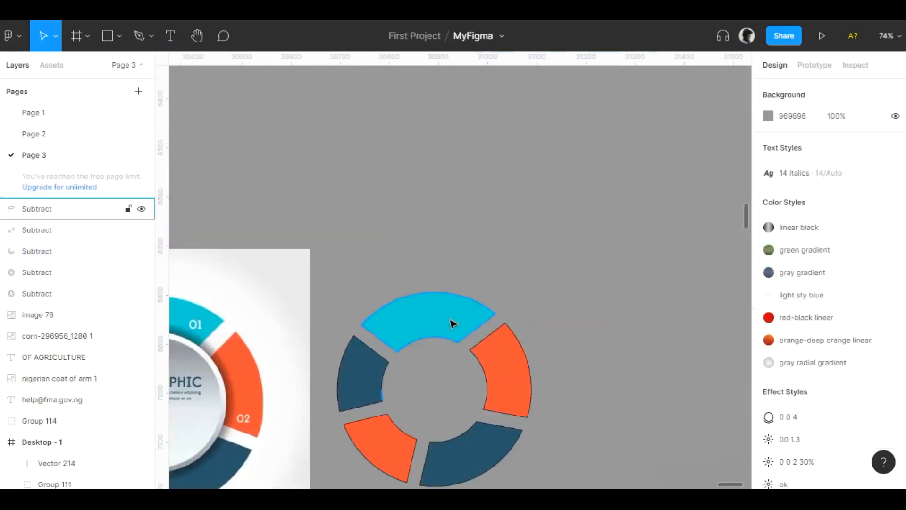
click(452, 324)
shift+click(522, 375)
shift+click(344, 378)
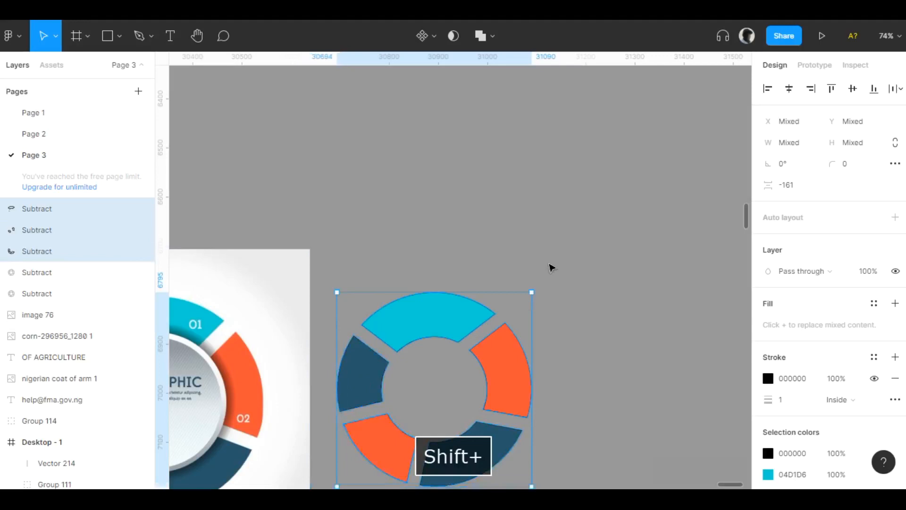
drag(520, 389, 531, 140)
scroll(573, 290, down, 2)
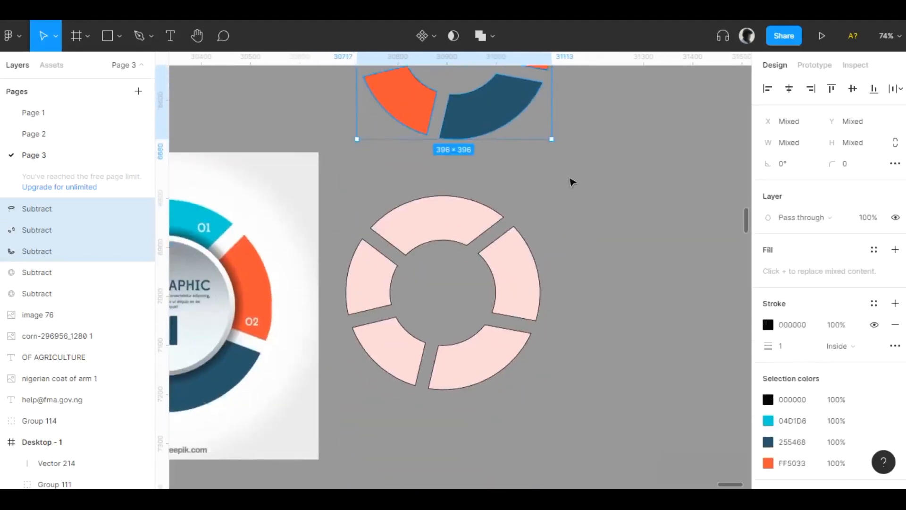
drag(541, 178, 457, 283)
key(Delete)
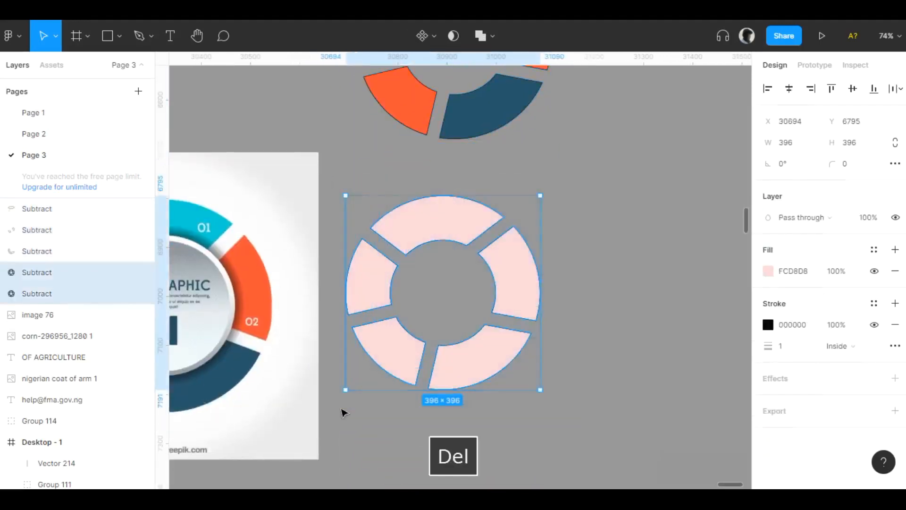
Step: Move the three coloured ring layers together back down beside the reference image
scroll(439, 415, up, 3)
drag(632, 118, 374, 338)
scroll(425, 283, down, 3)
drag(479, 188, 491, 425)
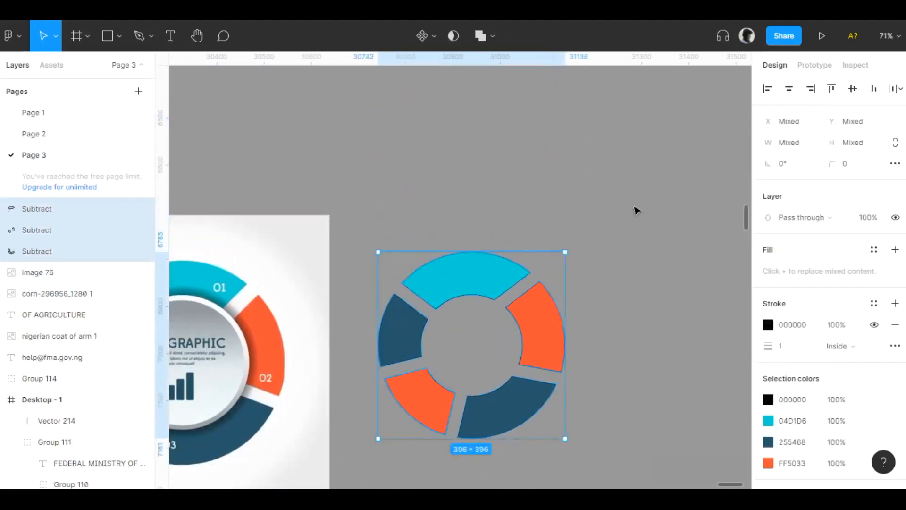
Step: Group the three coloured ring layers beside the reference image and remove the group's black stroke
key(ctrl+g)
scroll(582, 304, down, 3)
scroll(582, 303, left, 2)
key(Escape)
drag(515, 193, 497, 223)
scroll(519, 225, down, 1)
scroll(520, 225, left, 2)
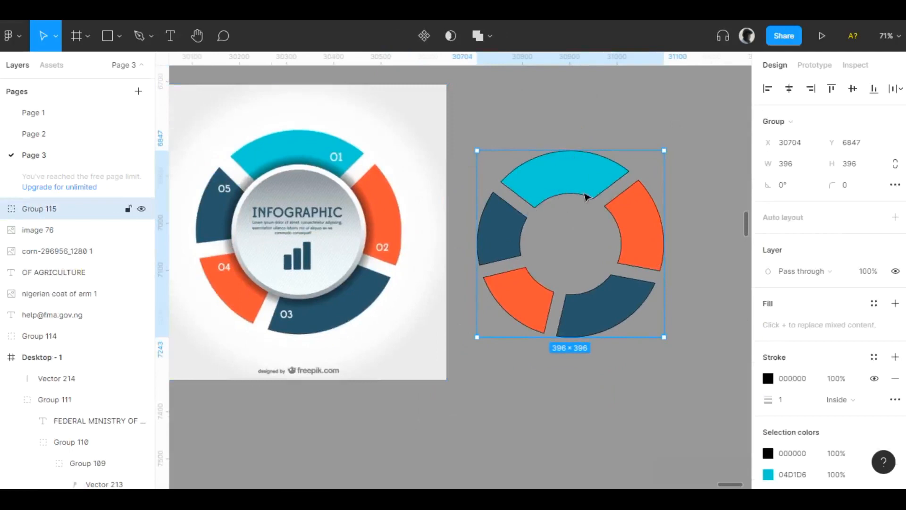
click(896, 379)
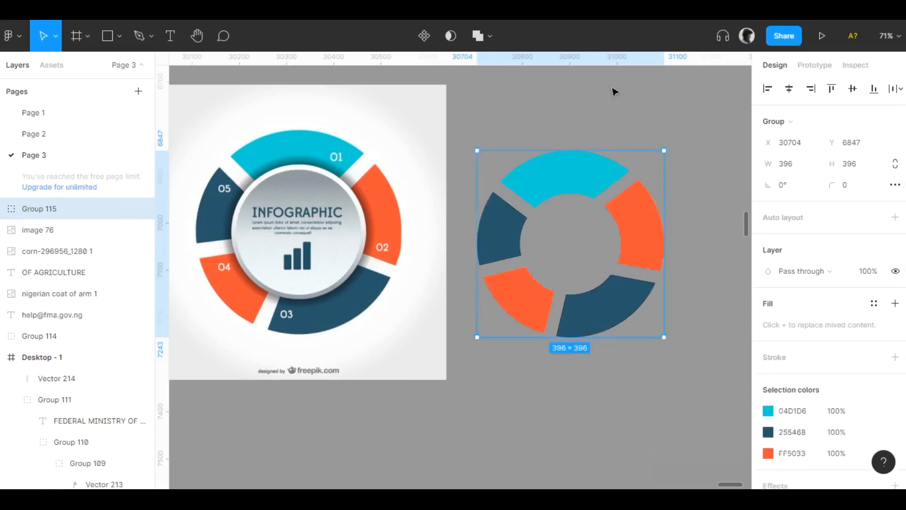
Step: Draw a circle about 271 × 271 and place it over the centre hole of the segmented ring
scroll(428, 130, up, 1)
scroll(427, 130, right, 1)
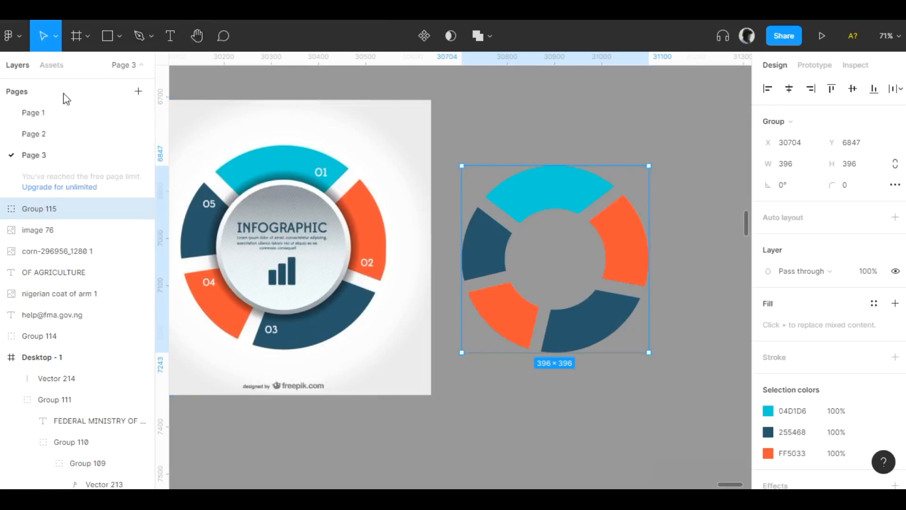
click(120, 36)
click(112, 116)
scroll(213, 207, up, 4)
scroll(212, 206, right, 5)
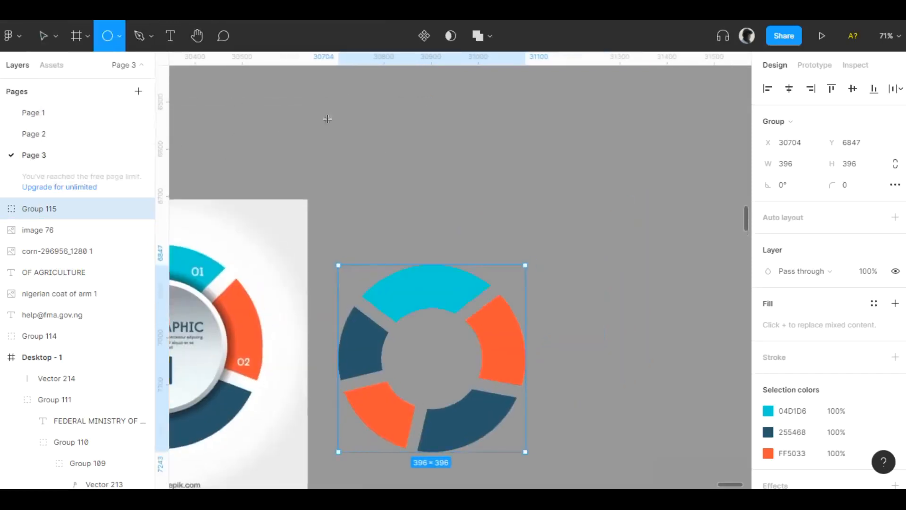
mouse_move(372, 97)
mouse_down()
mouse_move(444, 183)
mouse_move(499, 225)
mouse_up()
scroll(642, 184, down, 3)
scroll(642, 184, left, 4)
drag(522, 107, 522, 305)
scroll(522, 305, down, 4)
scroll(522, 305, left, 1)
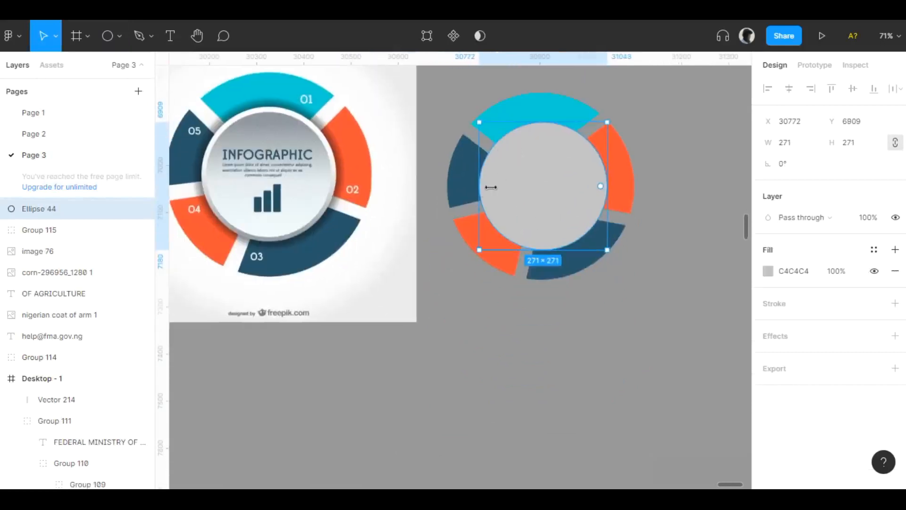
Step: Align the grey circle and the ring group on their horizontal and vertical centres
click(645, 116)
scroll(643, 142, up, 3)
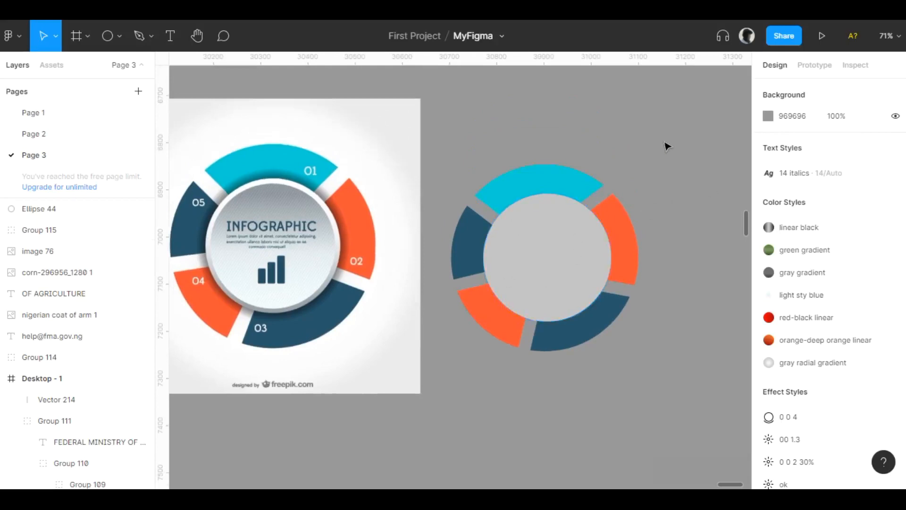
drag(679, 133, 529, 295)
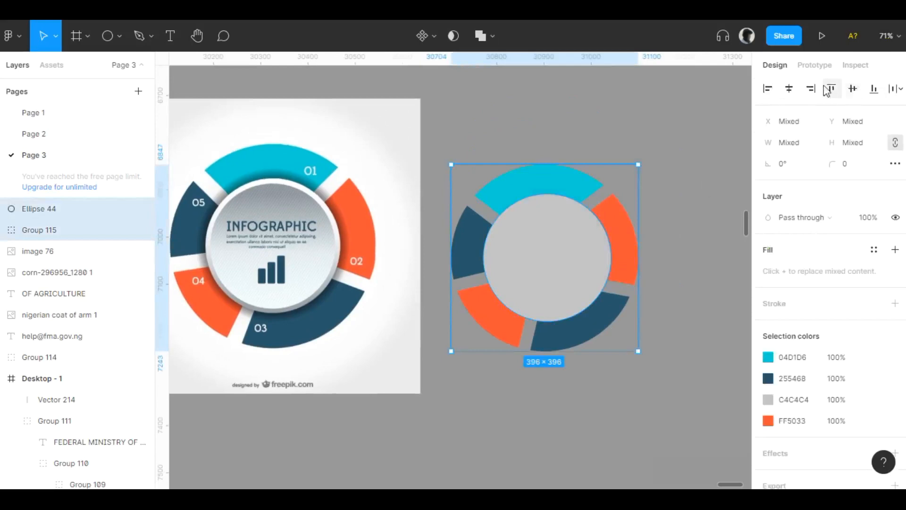
click(789, 90)
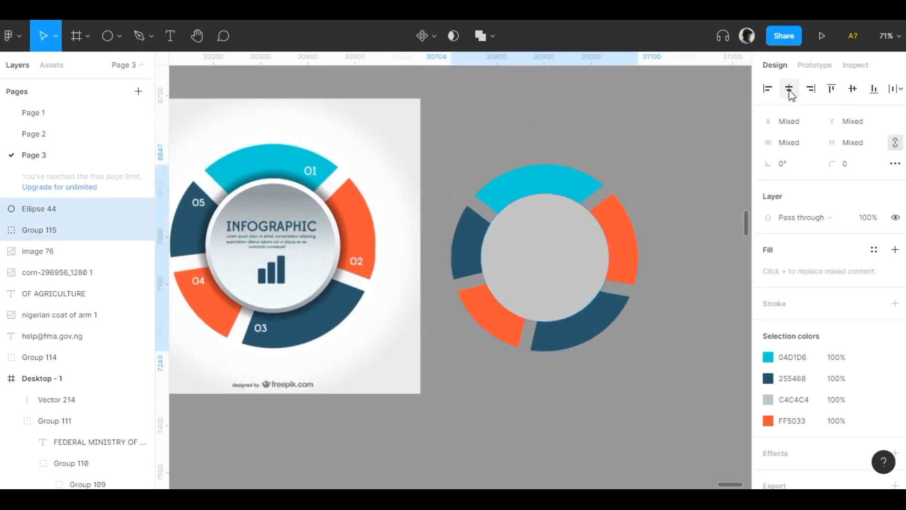
click(853, 90)
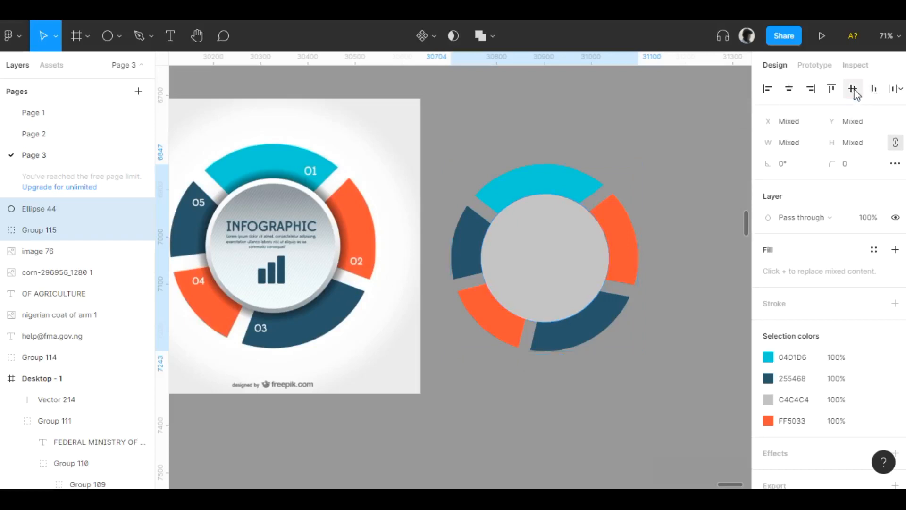
click(616, 104)
Step: Shrink the grey centre circle around its centre to about 249 × 249
click(562, 252)
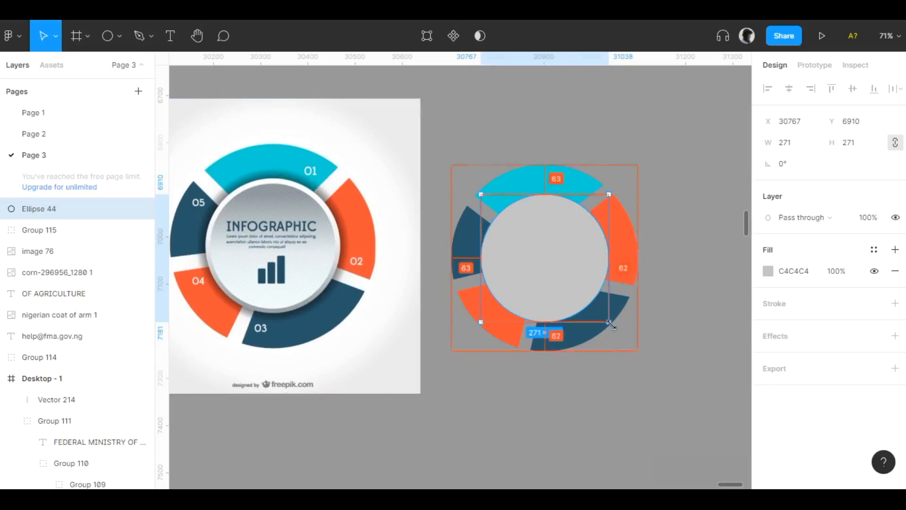
drag(609, 321, 602, 315)
click(667, 114)
click(551, 249)
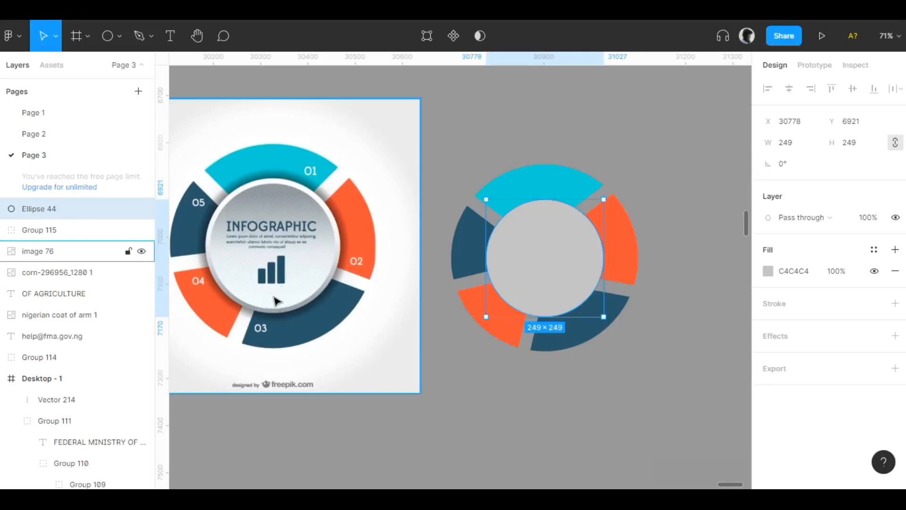
Step: Change the centre circle's fill to a linear gradient and set its first colour stop to 7C7C7C
click(770, 272)
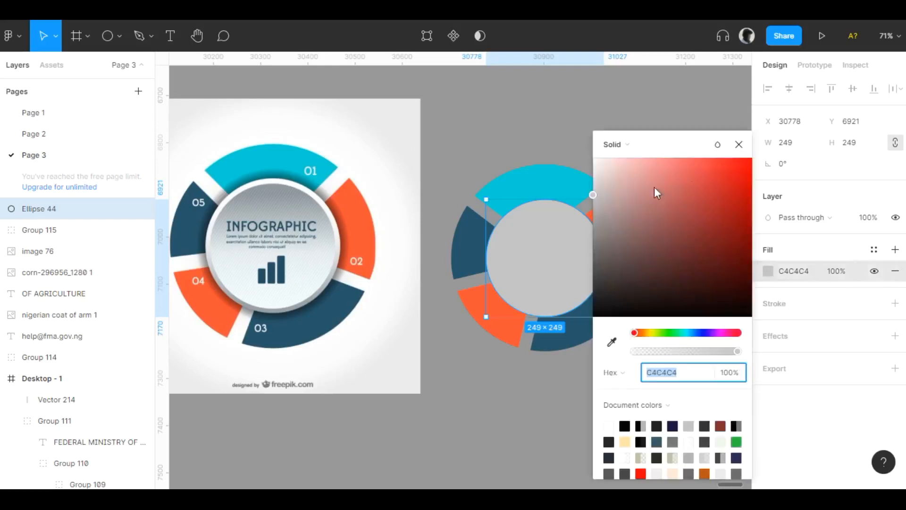
click(628, 144)
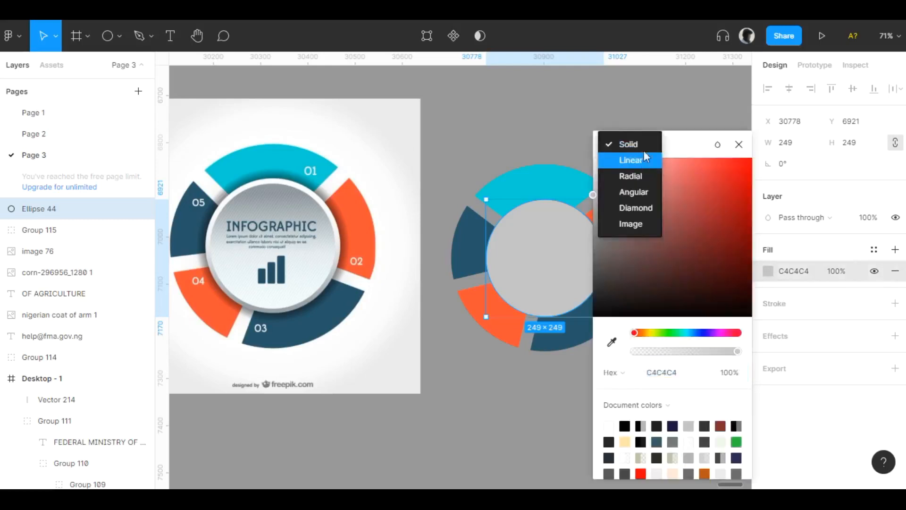
click(639, 160)
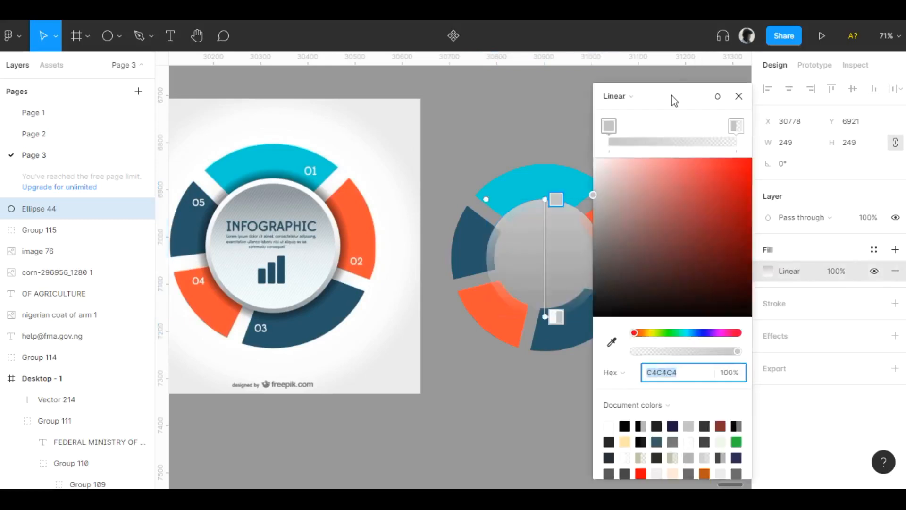
drag(674, 94, 757, 95)
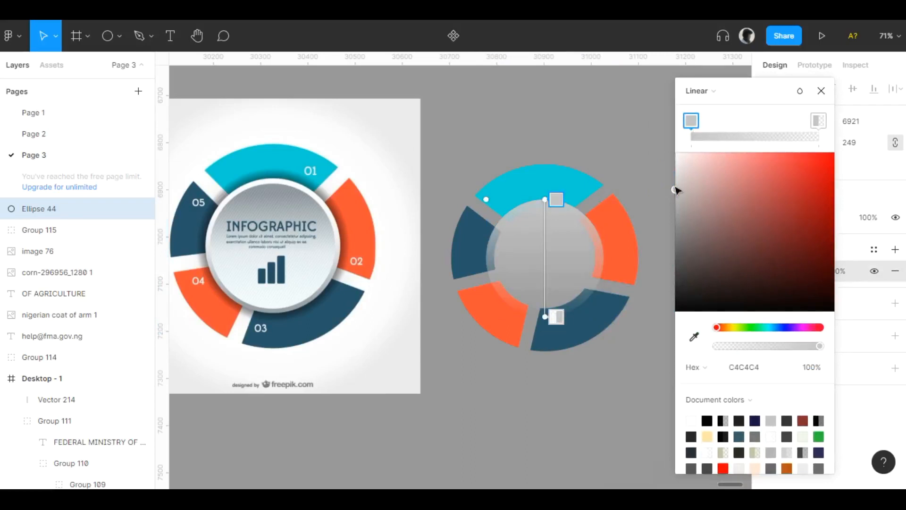
drag(676, 190, 669, 240)
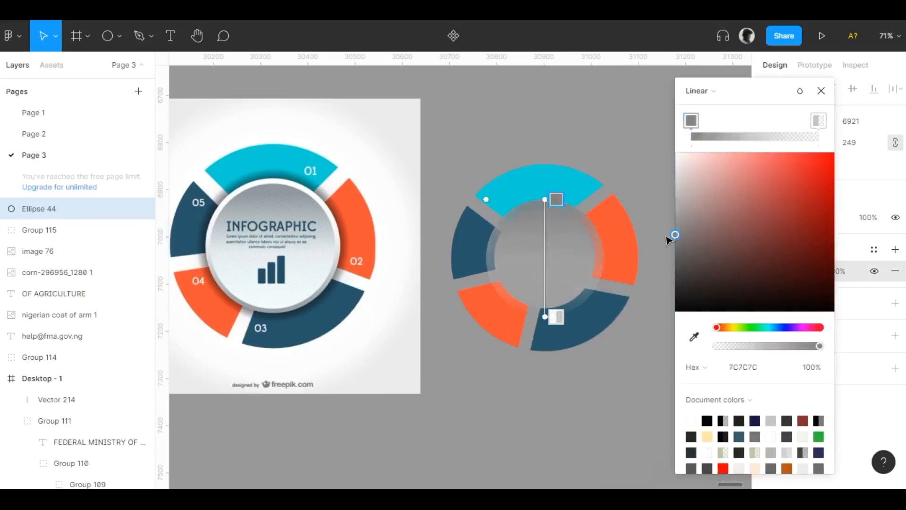
Step: Set the gradient's end stop to light grey EFEFEF at 100% opacity
click(819, 121)
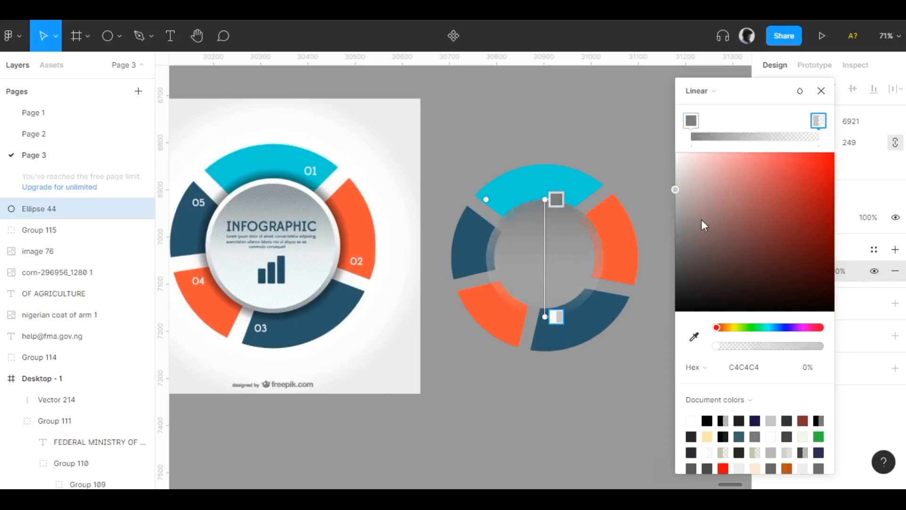
drag(675, 189, 663, 136)
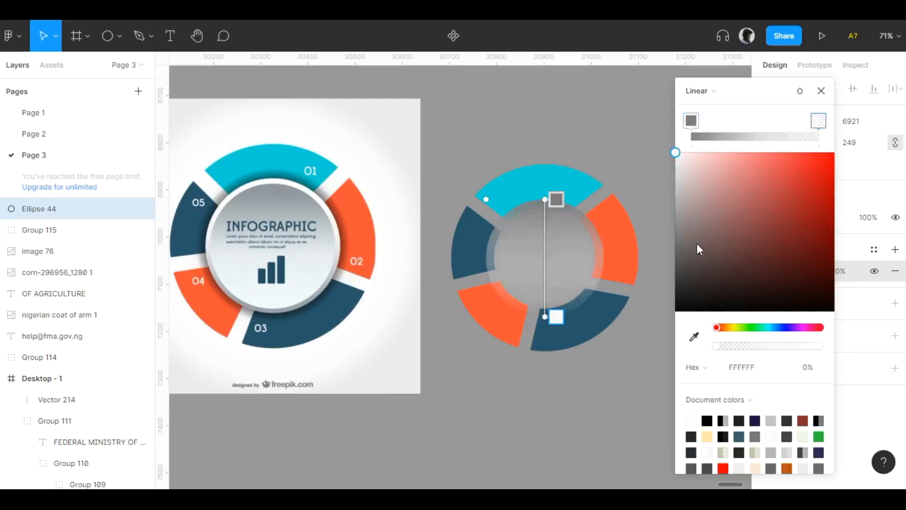
drag(717, 347, 823, 347)
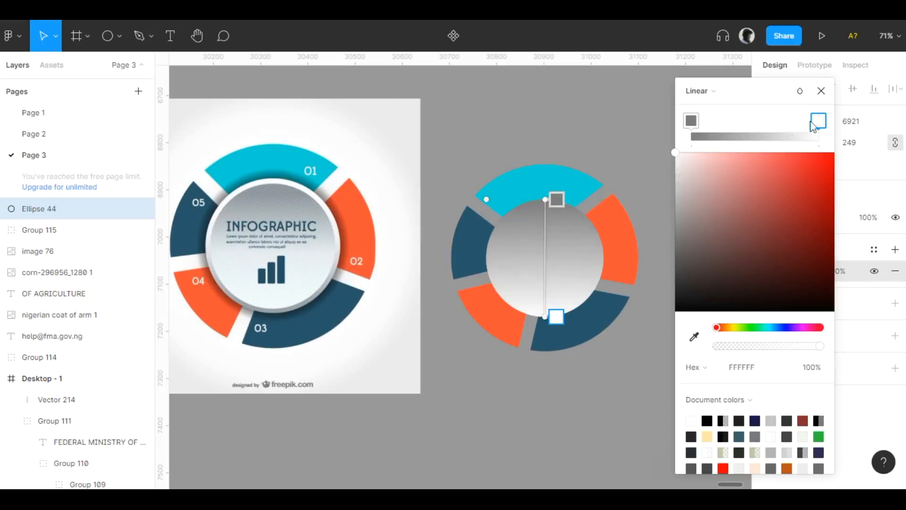
mouse_move(677, 153)
mouse_down()
mouse_move(675, 174)
mouse_move(675, 163)
mouse_up()
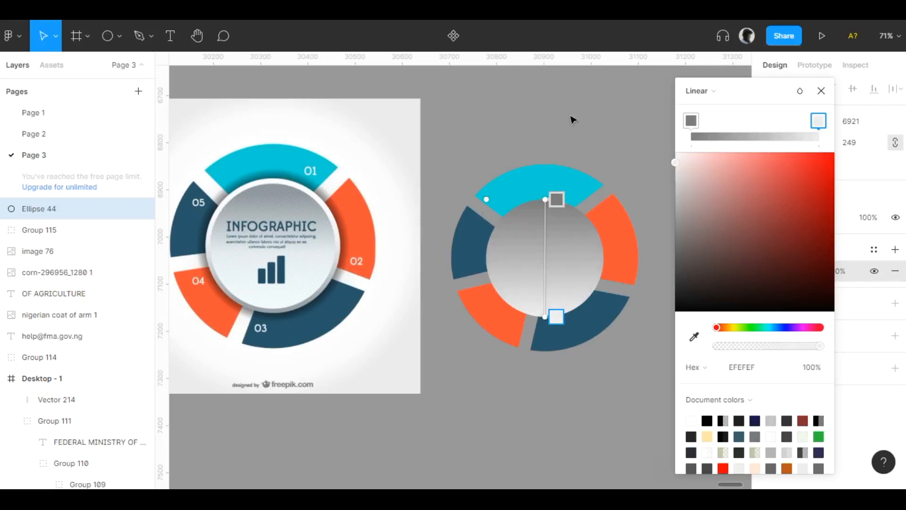
click(822, 91)
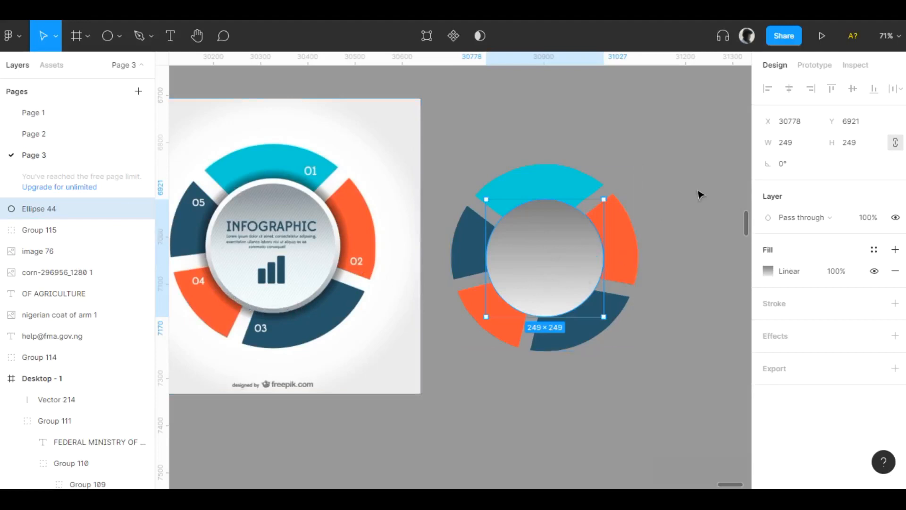
Step: Flip the gradient circle vertically and duplicate it in place
key(shift+v)
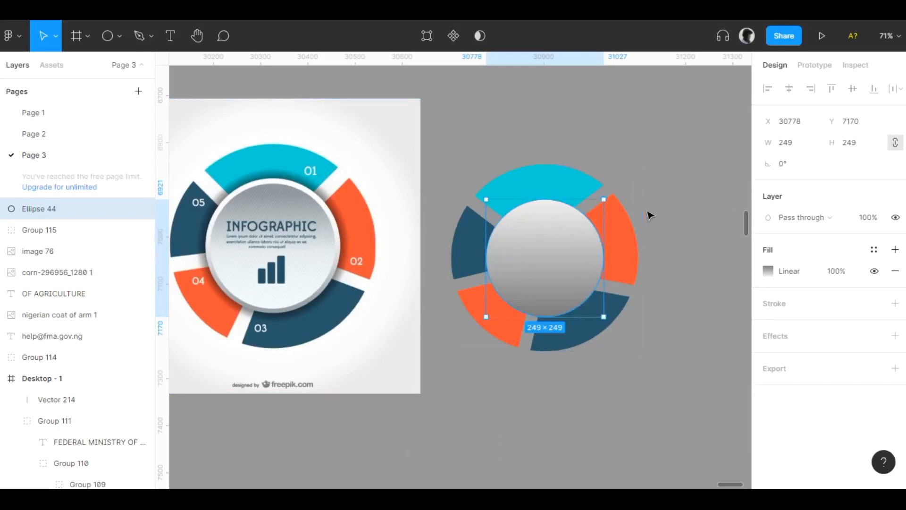
key(ctrl+d)
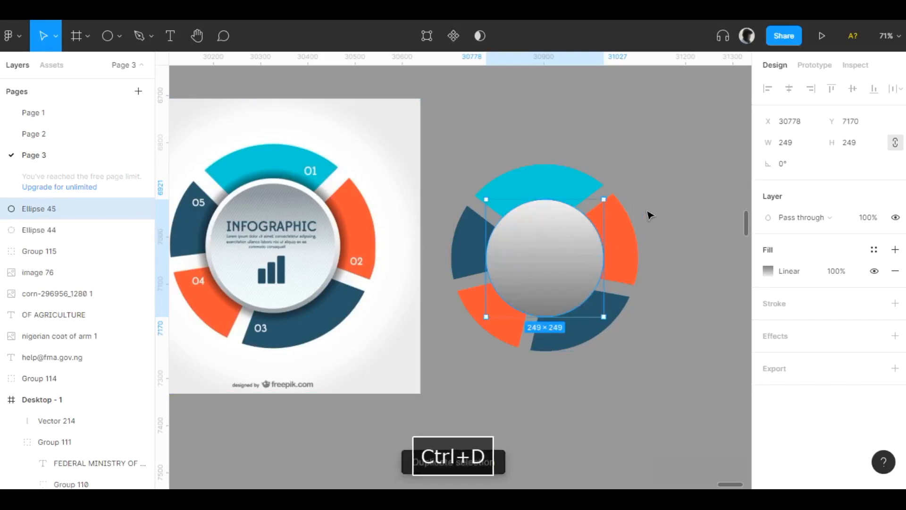
click(675, 201)
drag(522, 269, 658, 221)
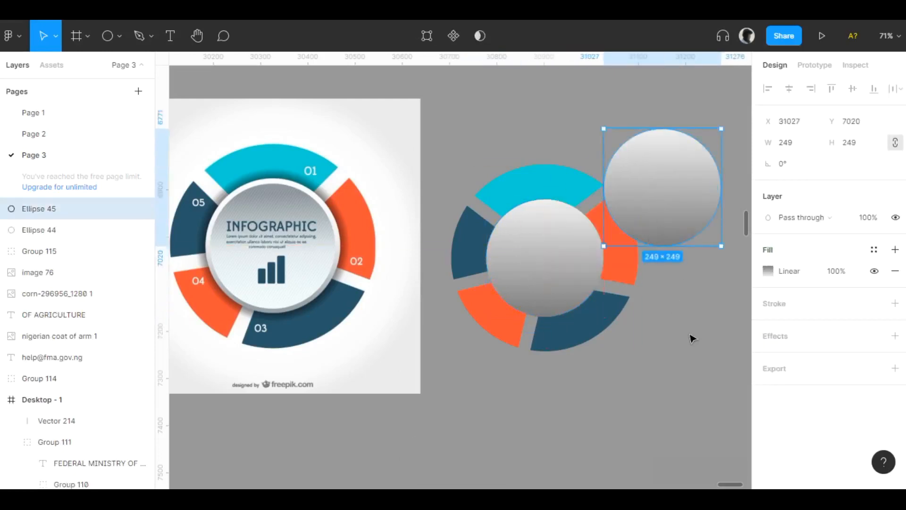
key(ctrl+z)
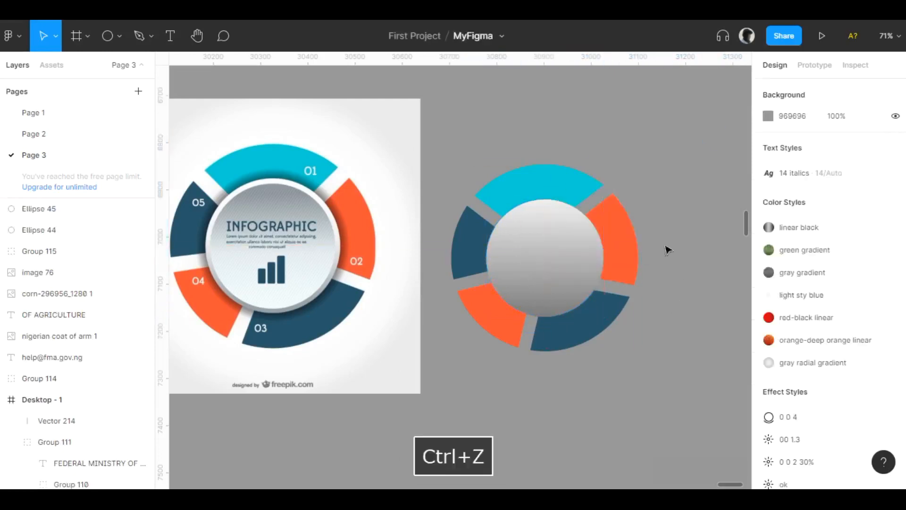
Step: Shrink the duplicate gradient circle around its centre to about 223 × 223
click(551, 264)
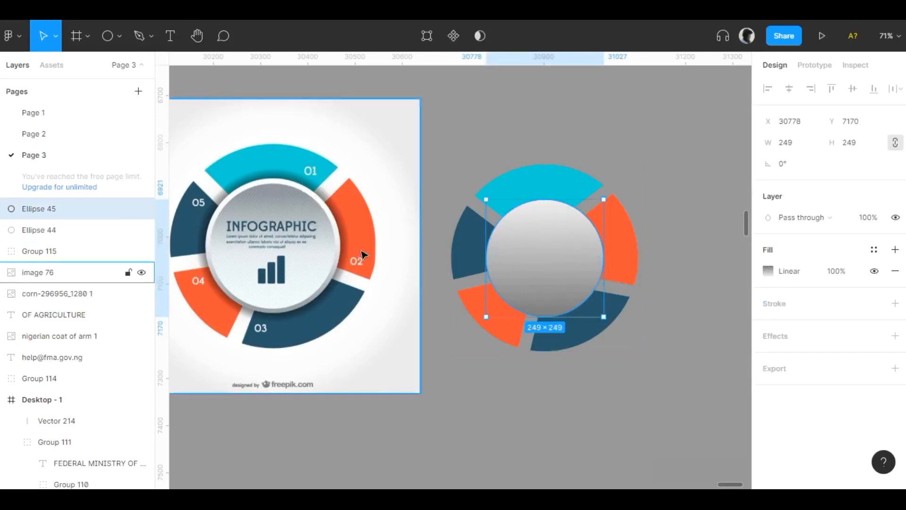
key(alt)
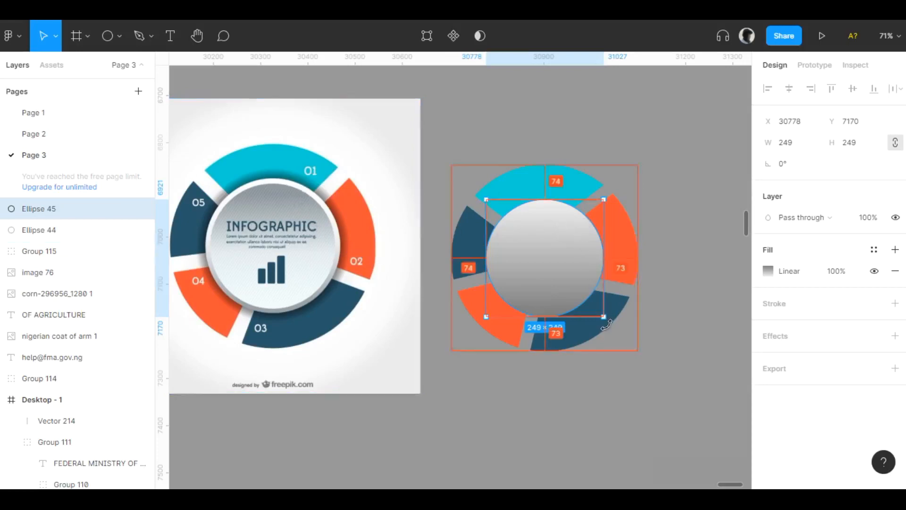
drag(607, 321, 598, 312)
click(688, 182)
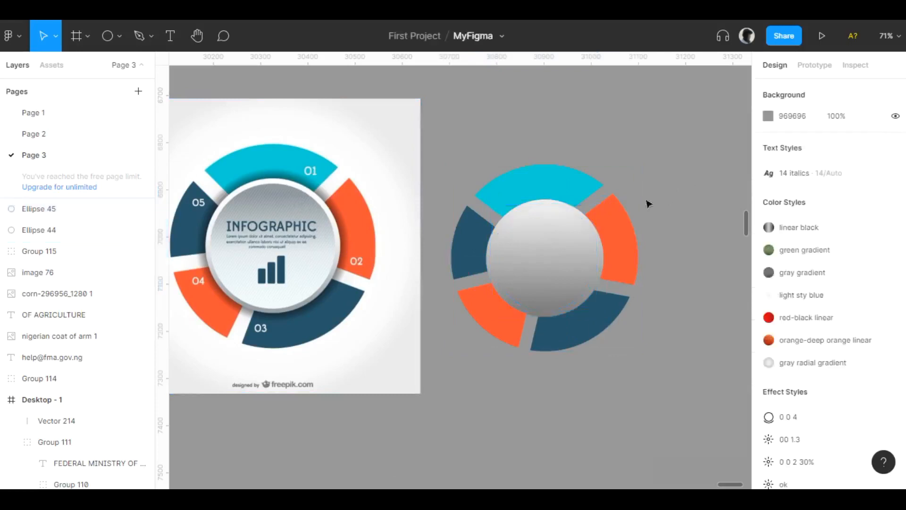
Step: Flip the smaller inner circle vertically so its gradient runs opposite to the outer circle's
click(546, 279)
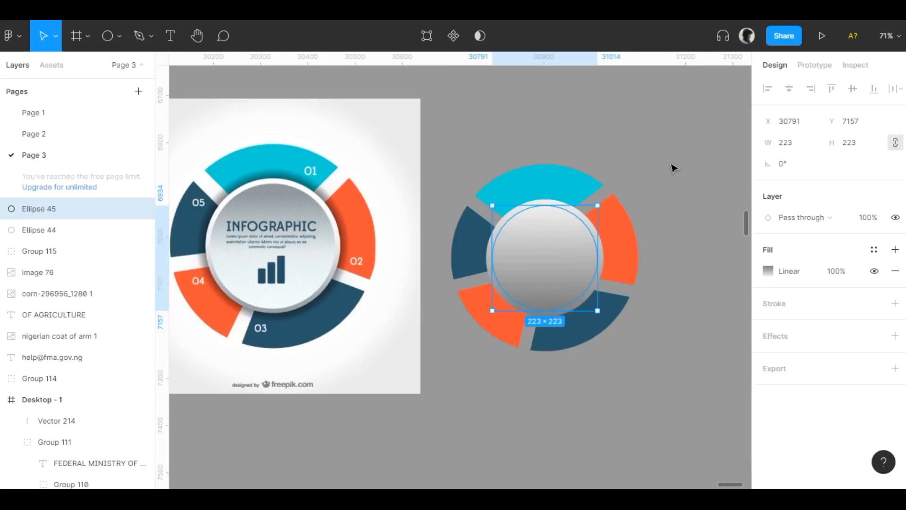
key(shift+v)
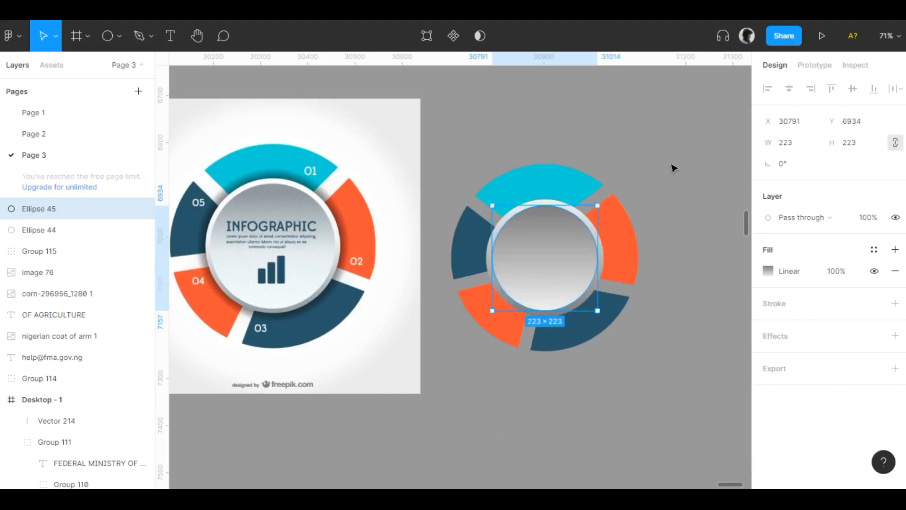
click(671, 169)
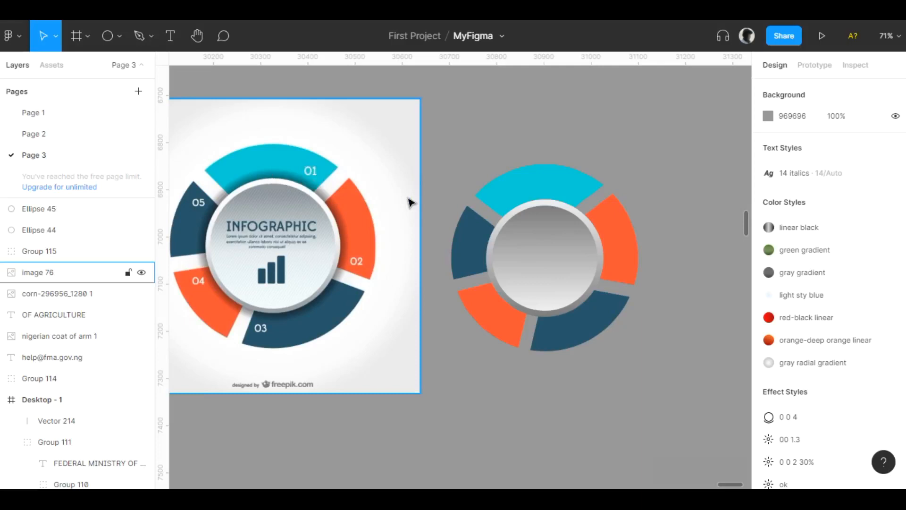
click(527, 200)
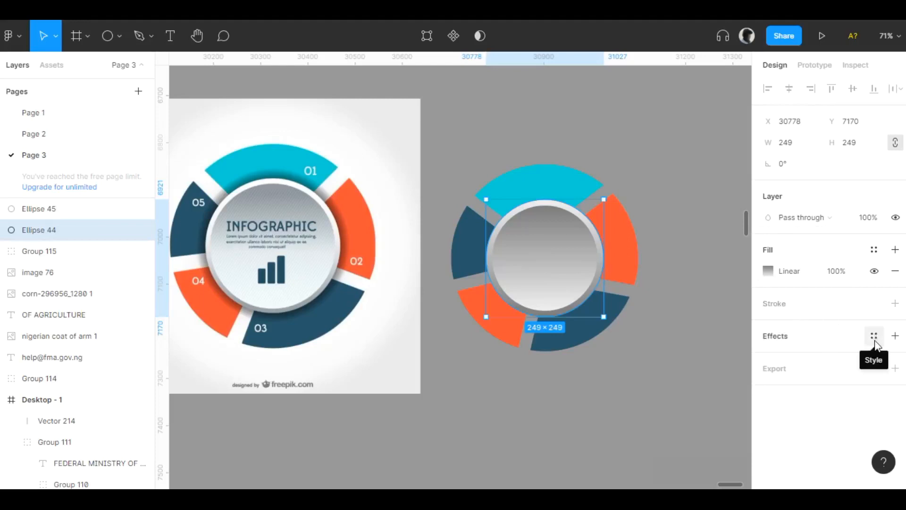
click(874, 339)
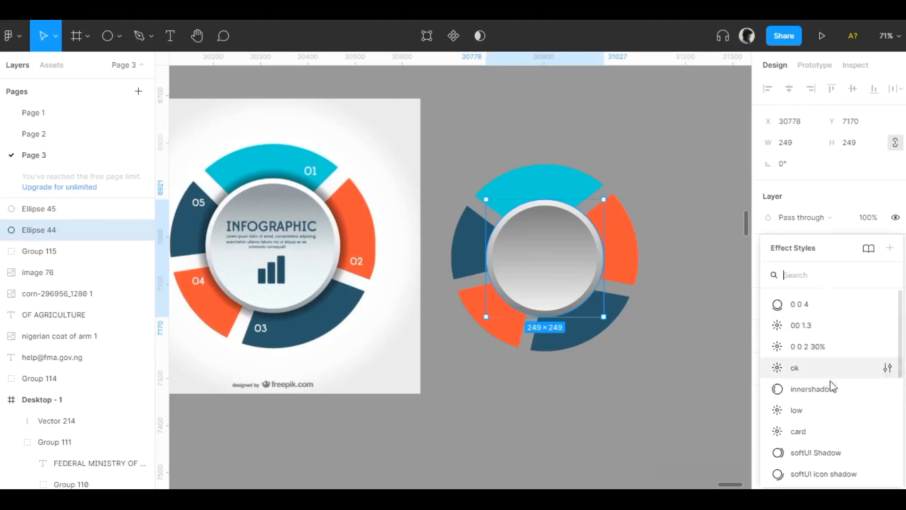
click(712, 230)
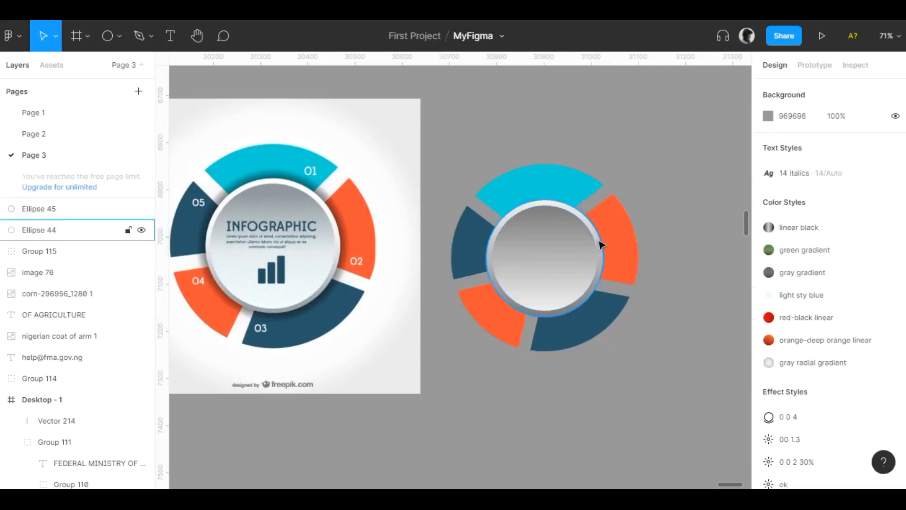
Step: Add a drop shadow to the larger outer circle and set its Y offset to 0
click(601, 245)
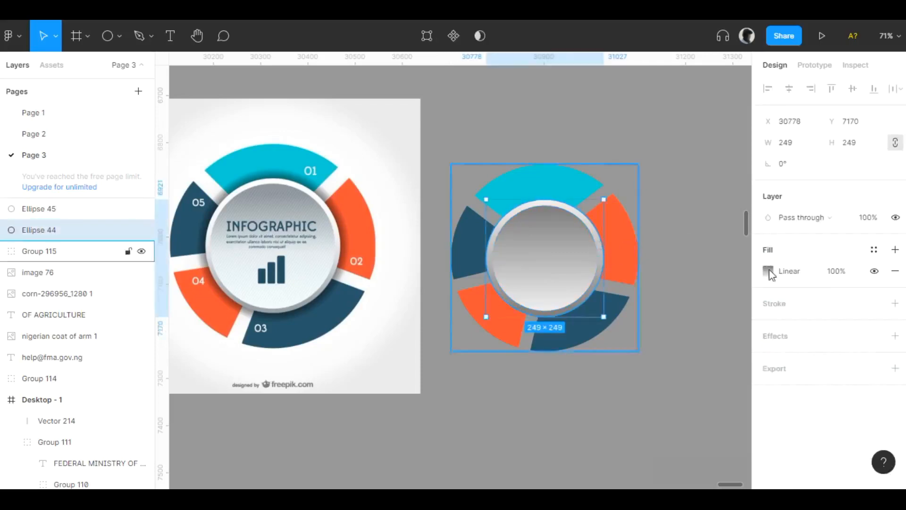
click(896, 336)
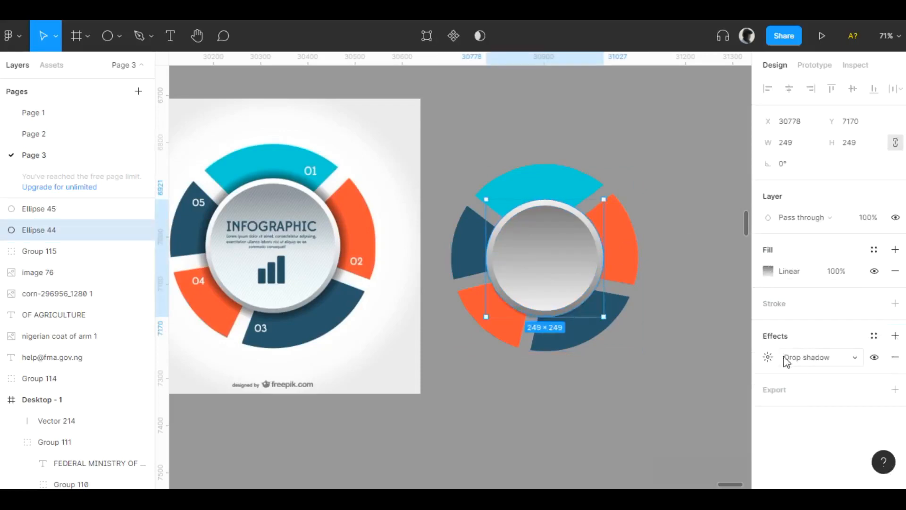
click(768, 357)
click(617, 388)
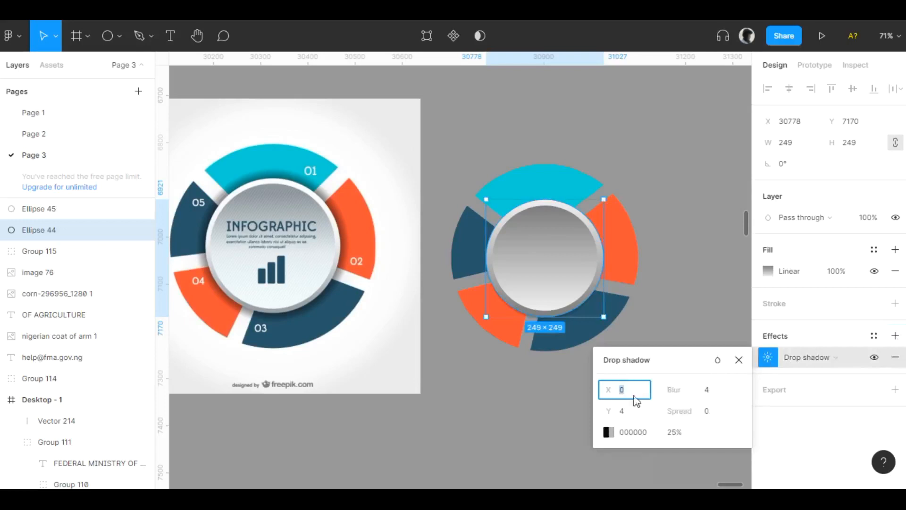
click(623, 409)
text(0)
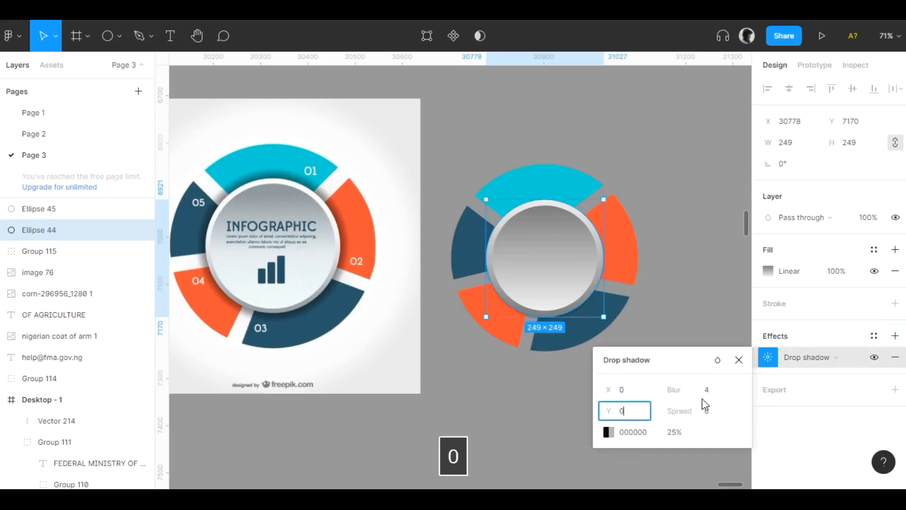
Step: Set the outer circle's drop shadow spread to 15 and its blur to 16
click(711, 397)
click(713, 417)
key(Up)
key(Up)
key(Up)
key(Up)
key(Up)
key(Up)
key(Up)
key(Up)
key(Up)
key(Up)
key(Up)
key(Up)
key(Up)
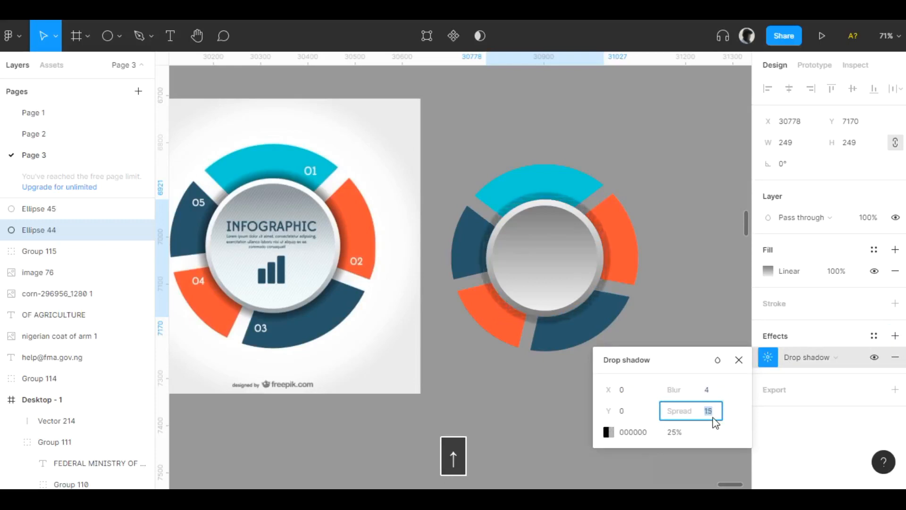
click(713, 399)
key(Up)
key(Up)
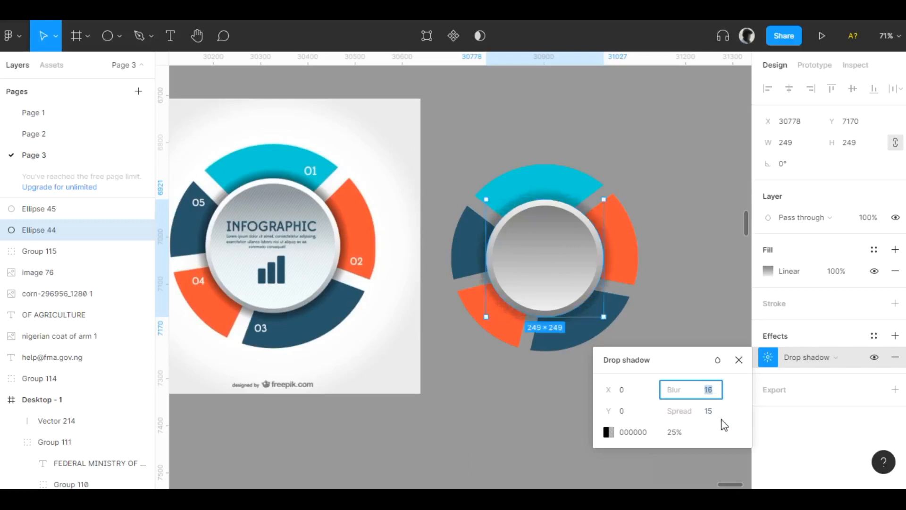
Step: Reduce the drop shadow's spread to 12 and raise its opacity to 41%
click(720, 415)
key(Down)
key(Down)
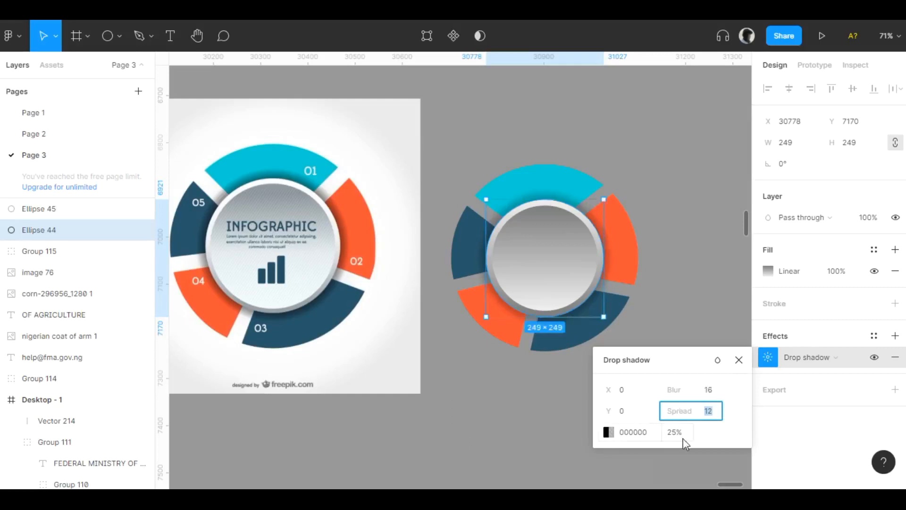
click(633, 435)
click(684, 436)
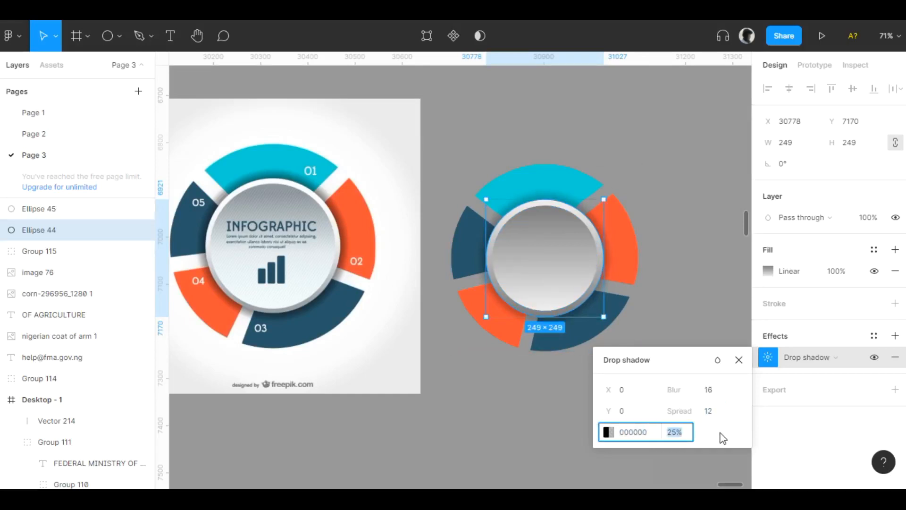
key(Up)
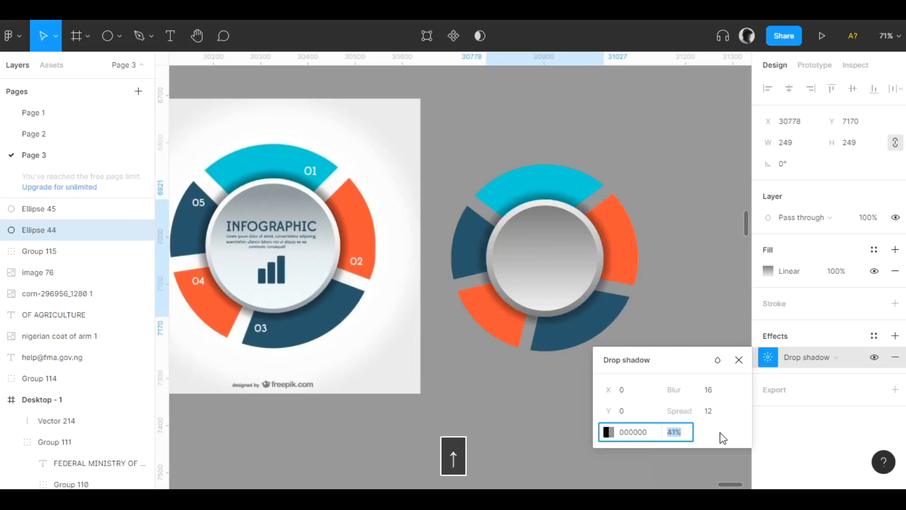
click(568, 125)
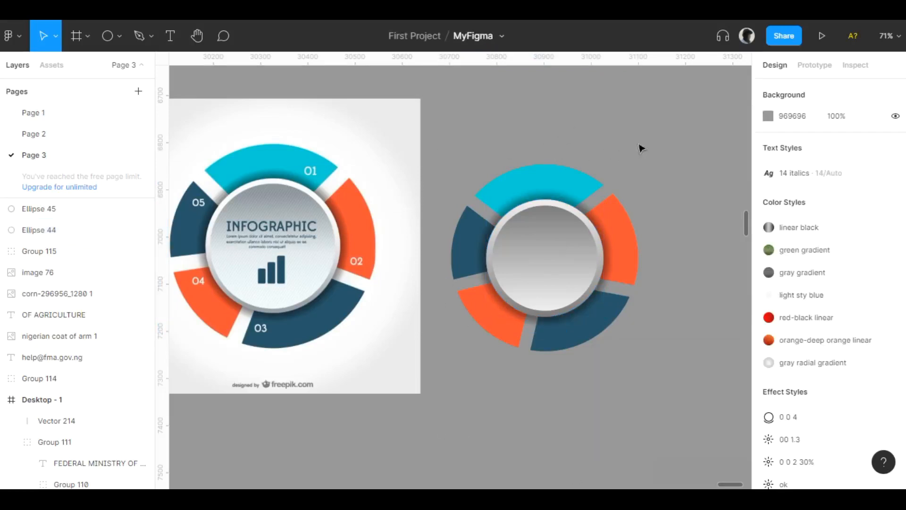
Step: Group both centre circles with the coloured ring group
drag(664, 127, 419, 380)
drag(673, 127, 437, 383)
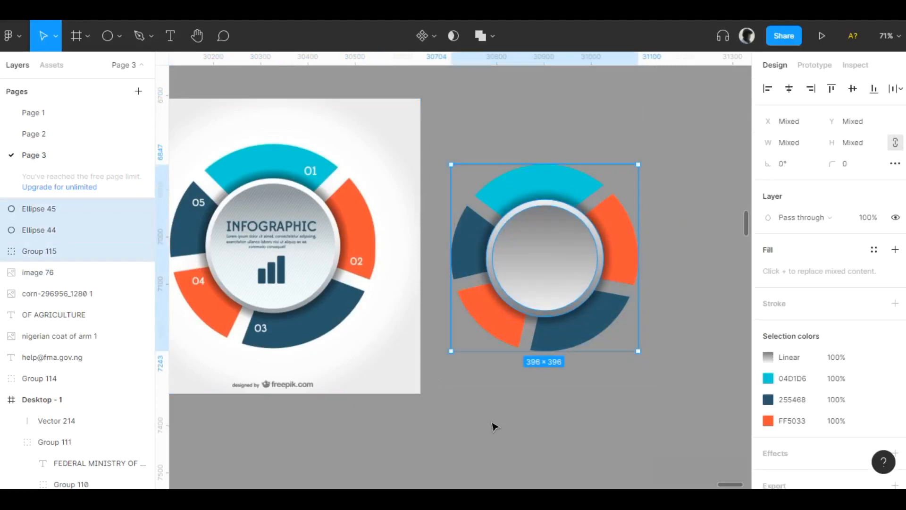
key(ctrl+g)
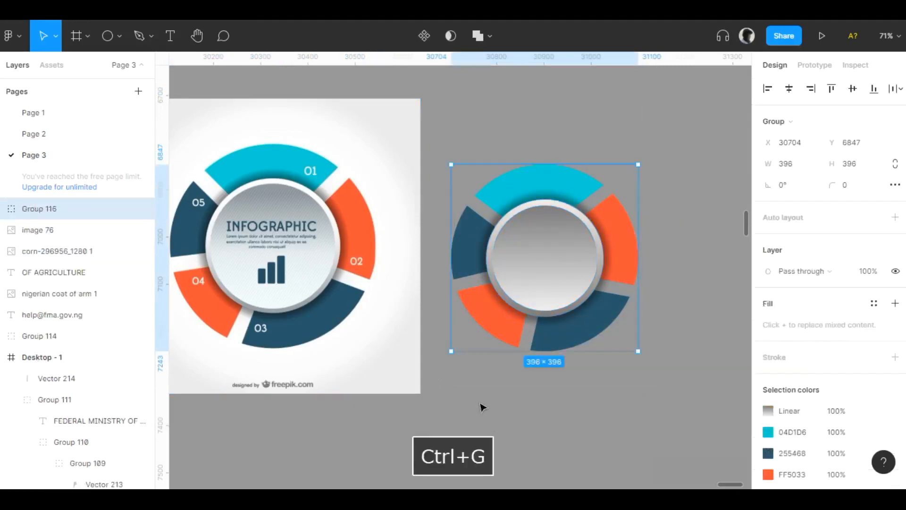
Step: Move the grouped infographic slightly to X 30715, Y 6858 beside the reference image
click(621, 137)
mouse_move(539, 182)
mouse_down()
mouse_move(639, 106)
mouse_move(599, 175)
mouse_move(553, 184)
mouse_up()
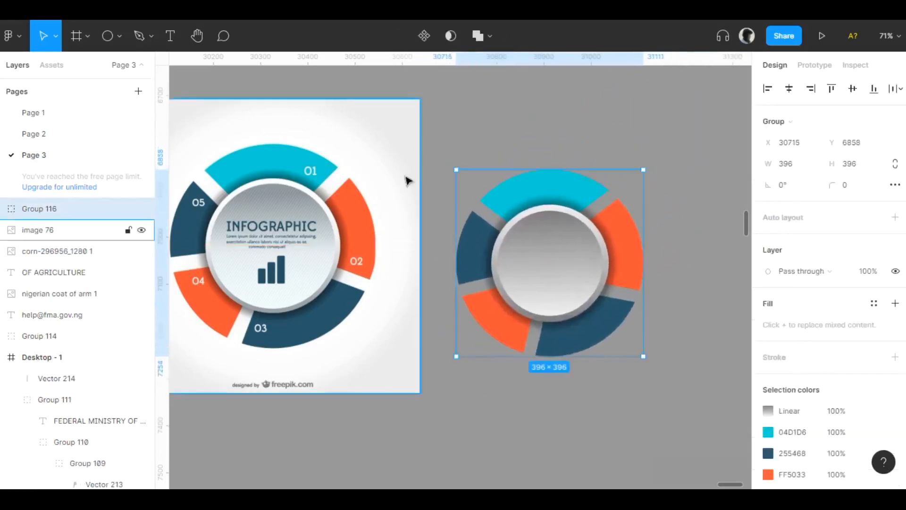
drag(409, 180, 441, 187)
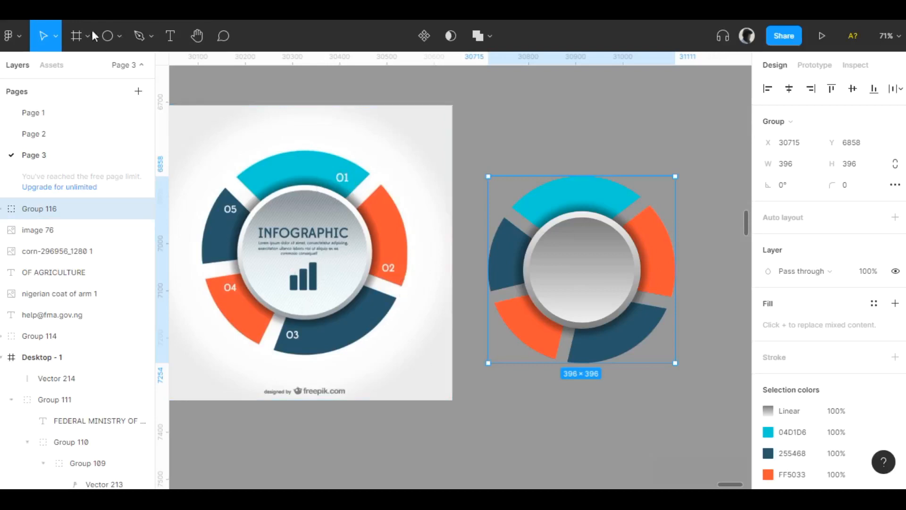
Step: Add the text "01" and place it near the right end of the cyan ring segment
click(170, 36)
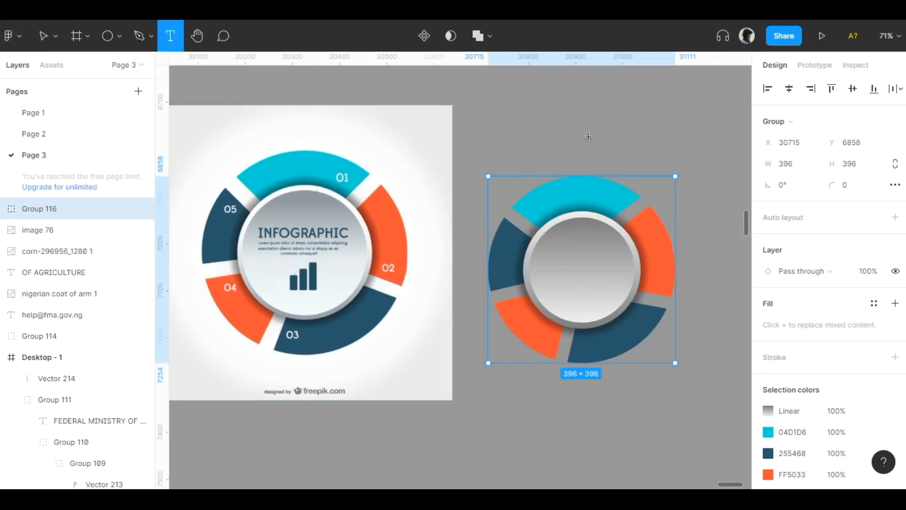
click(589, 137)
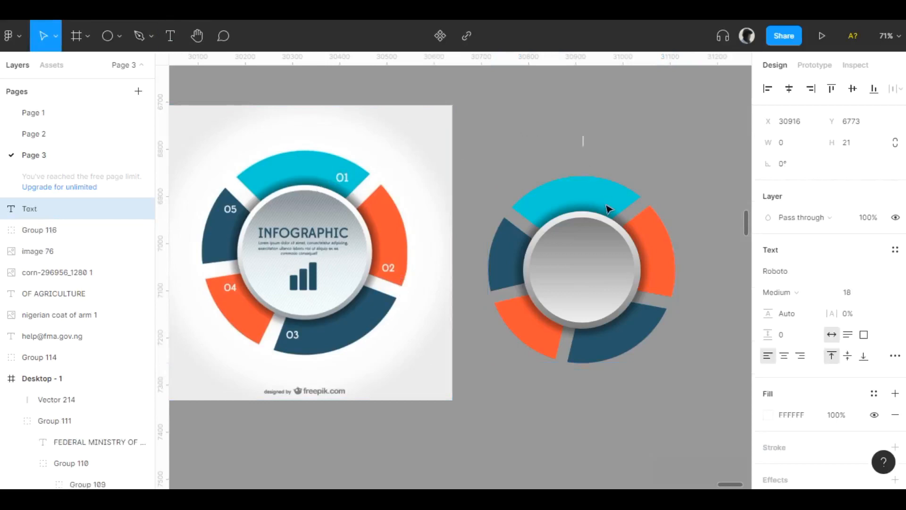
text(01)
key(Escape)
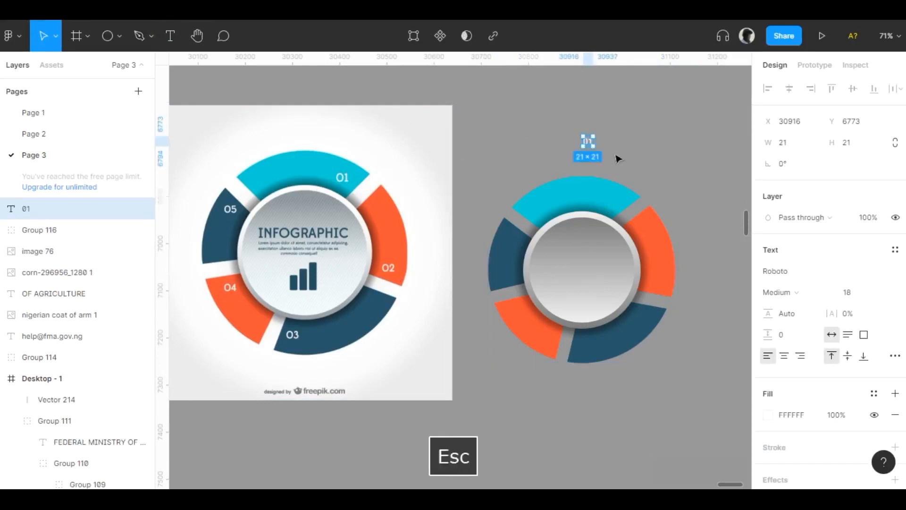
click(599, 148)
drag(590, 142, 617, 200)
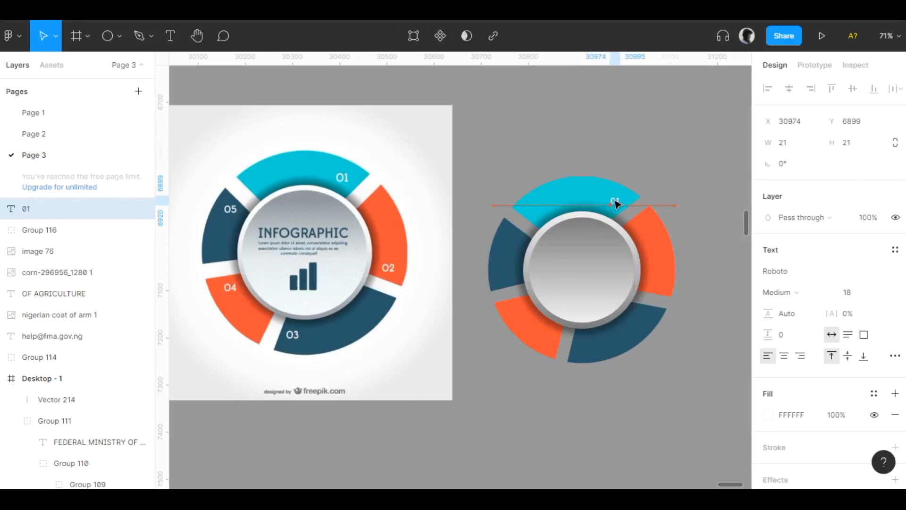
click(654, 203)
Step: Set the "01" label's font size to 24 and its weight to Bold
click(43, 208)
click(855, 293)
text(24)
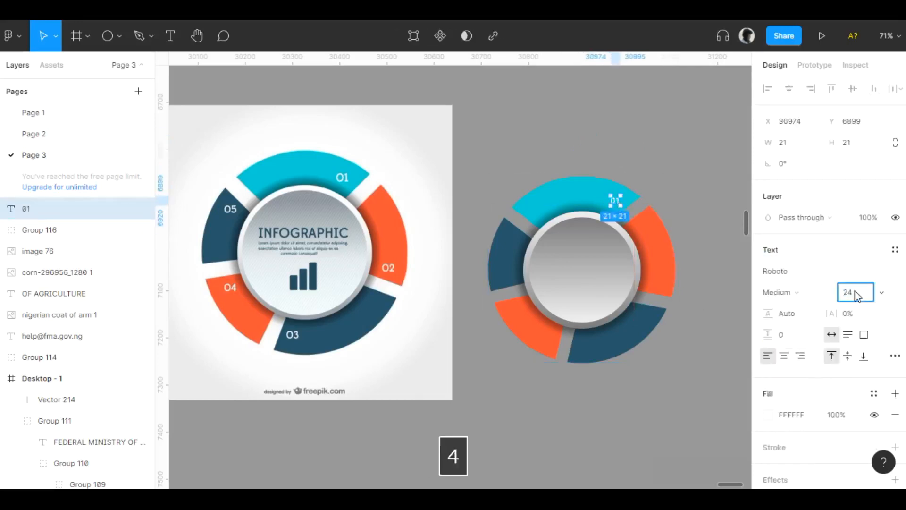
key(Return)
click(799, 293)
click(795, 306)
click(660, 164)
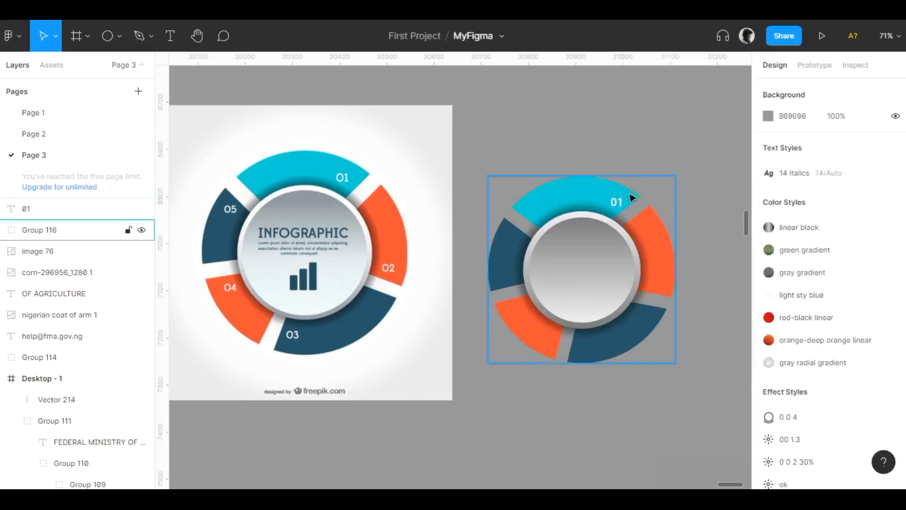
Step: Adjust the "01" label's position on the cyan segment and place a copy on each of the other four ring segments
click(615, 201)
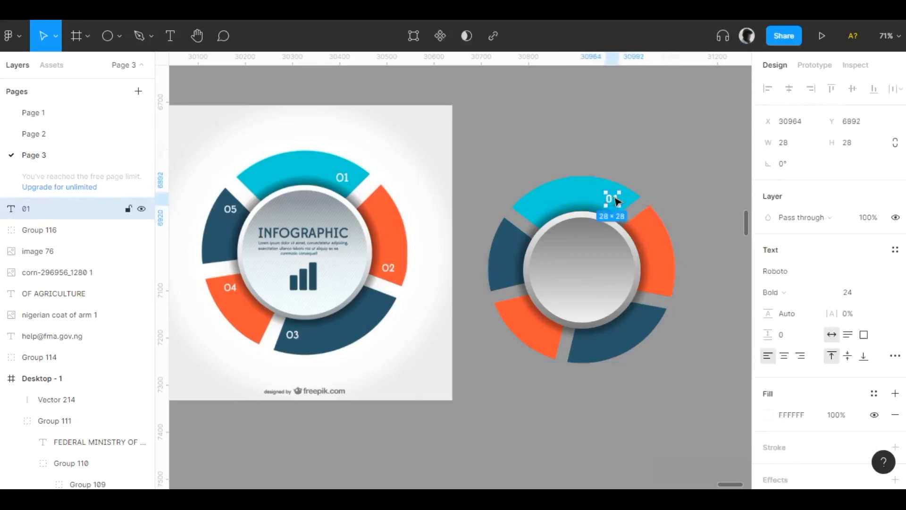
drag(615, 201, 513, 241)
click(645, 298)
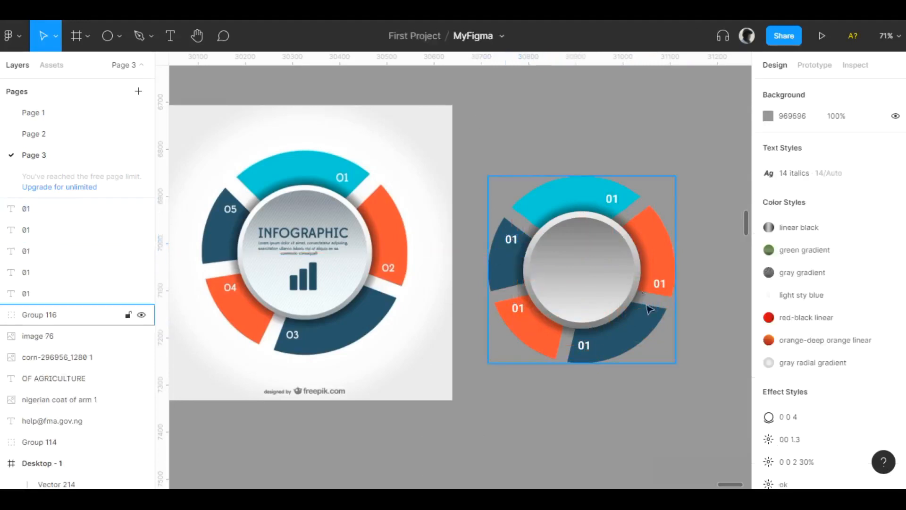
Step: Renumber the copied labels clockwise from the right orange segment as 02, 03, 04 and 05
click(659, 284)
text(2)
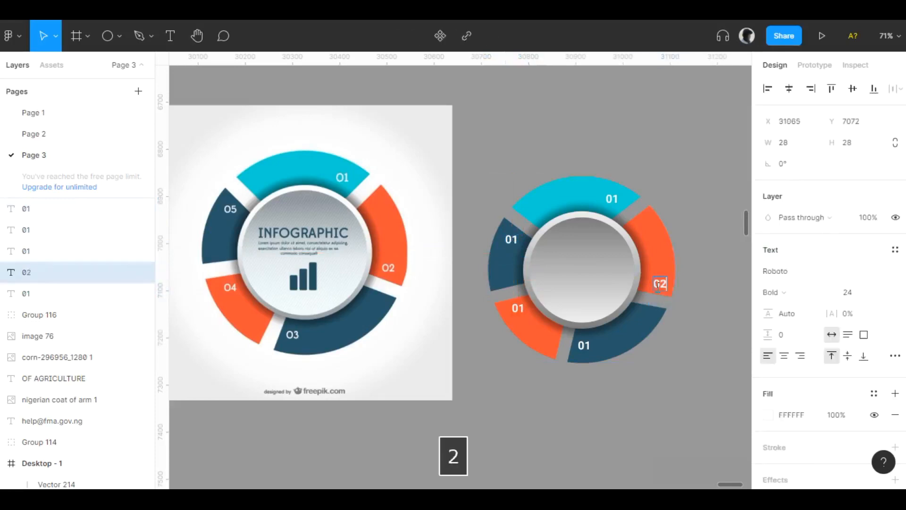
click(585, 346)
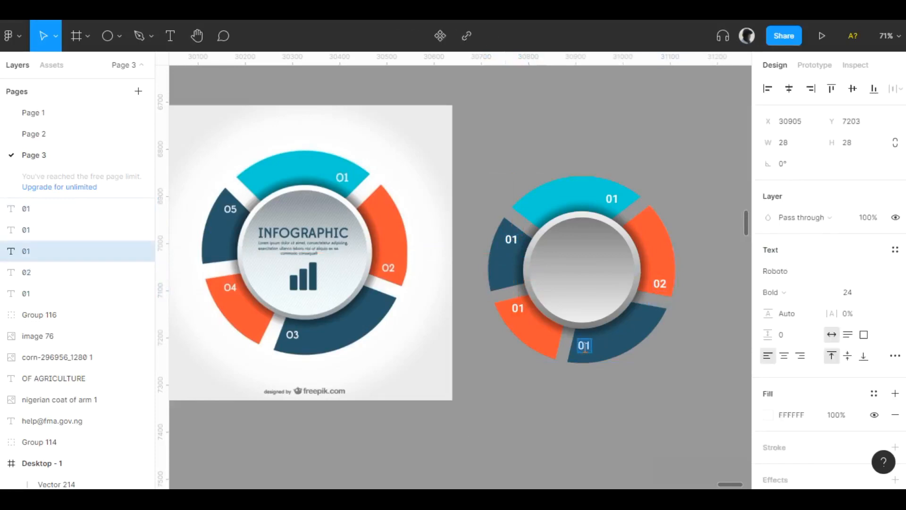
text(3)
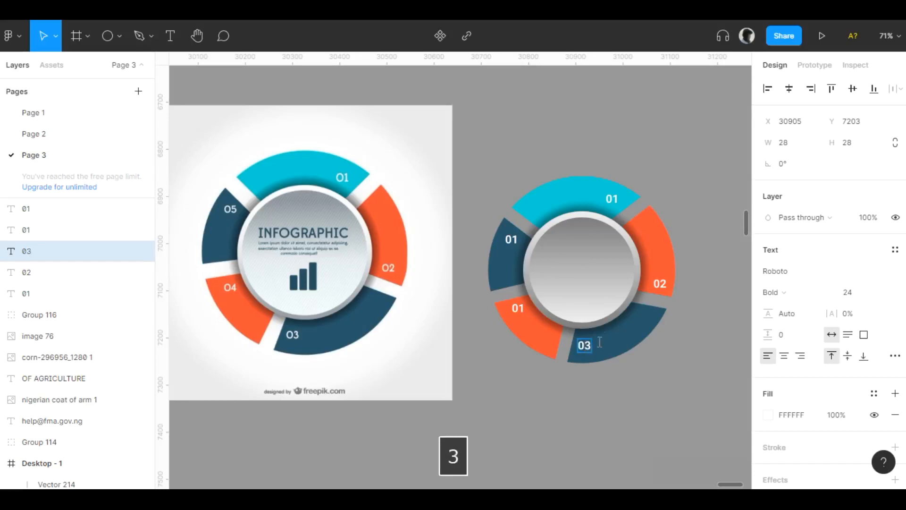
click(518, 308)
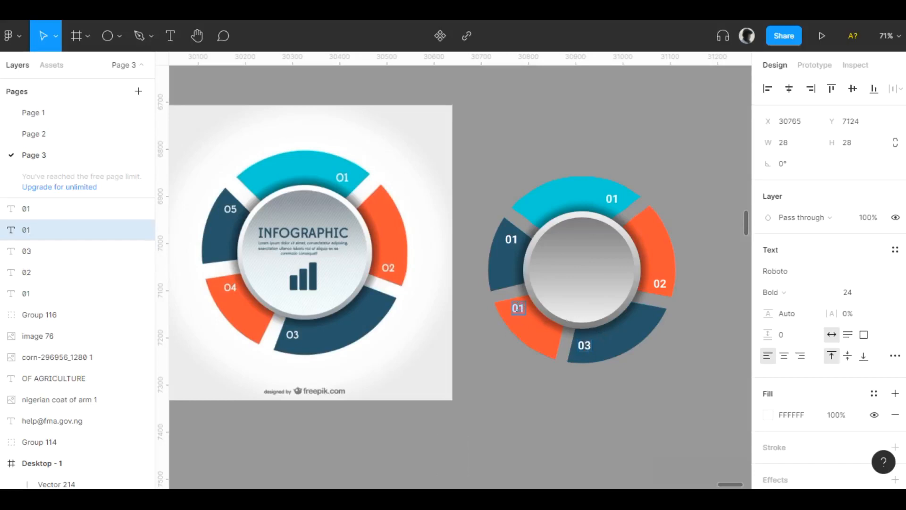
text(04)
click(517, 238)
text(05)
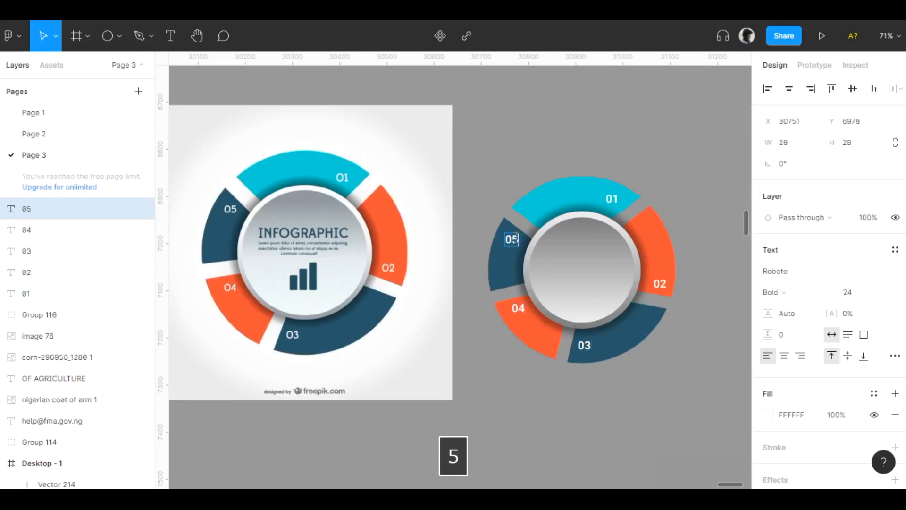
click(516, 136)
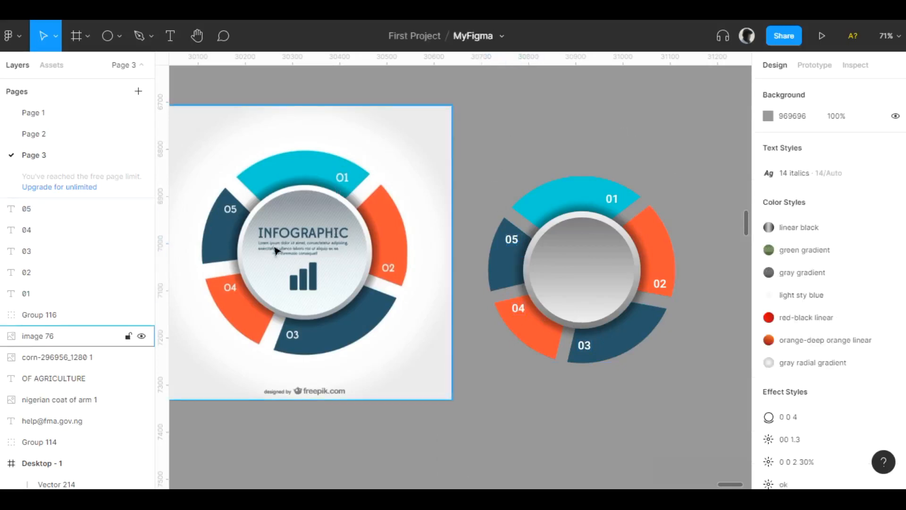
Step: Add the heading text "INFOGRAPHIC" and place it in the upper part of the centre circle
click(170, 35)
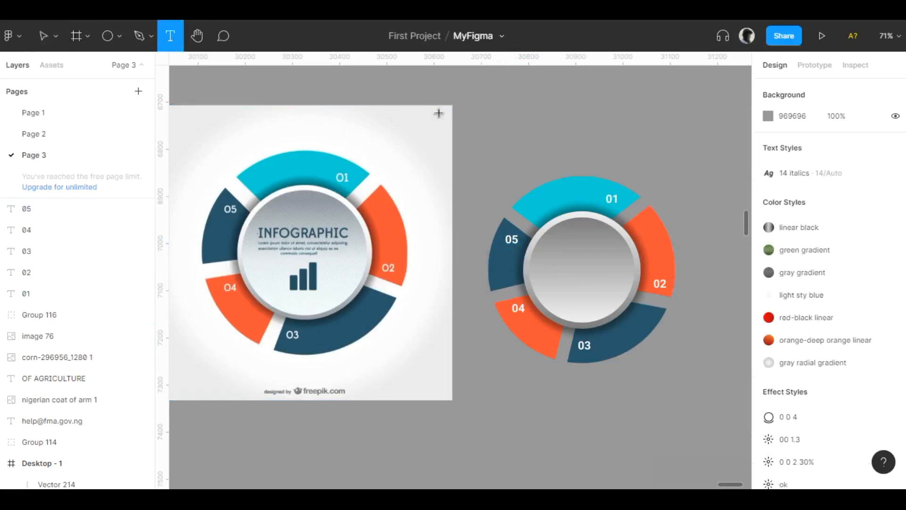
click(537, 133)
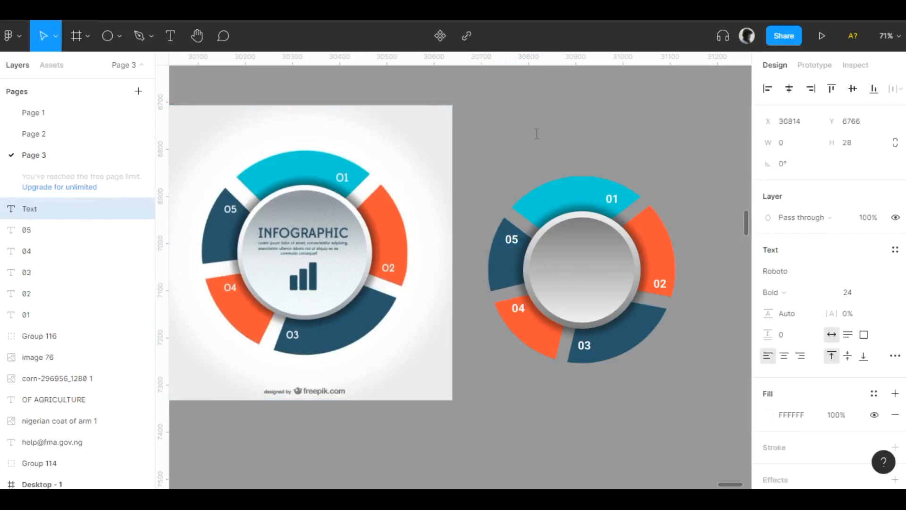
key(Caps_Lock)
text(INFO)
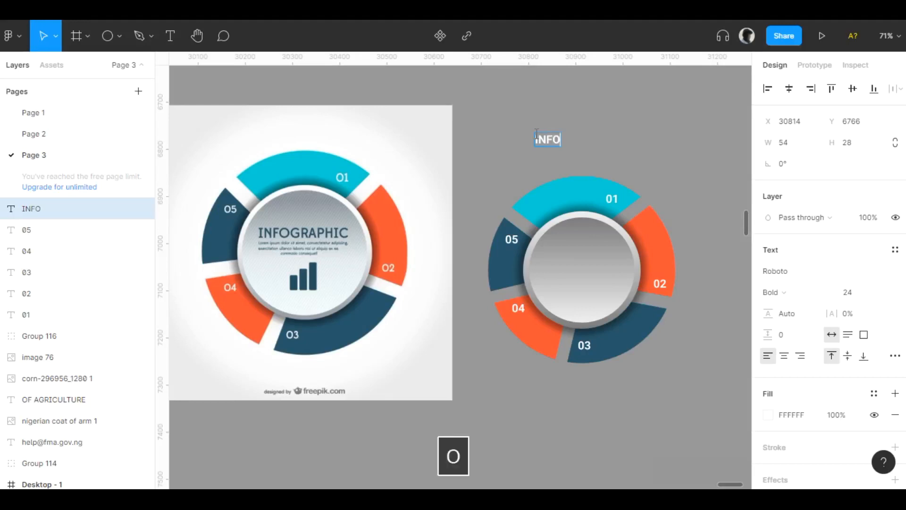
text(GRAPHIC)
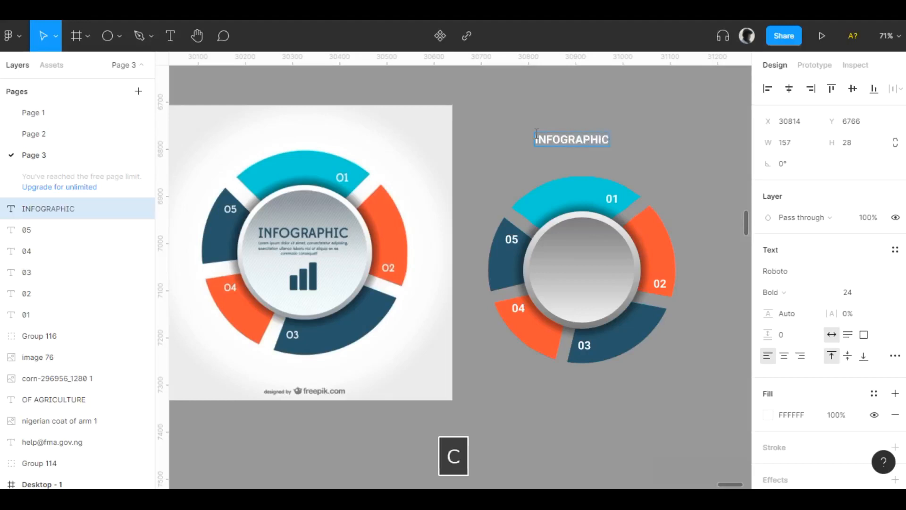
key(Escape)
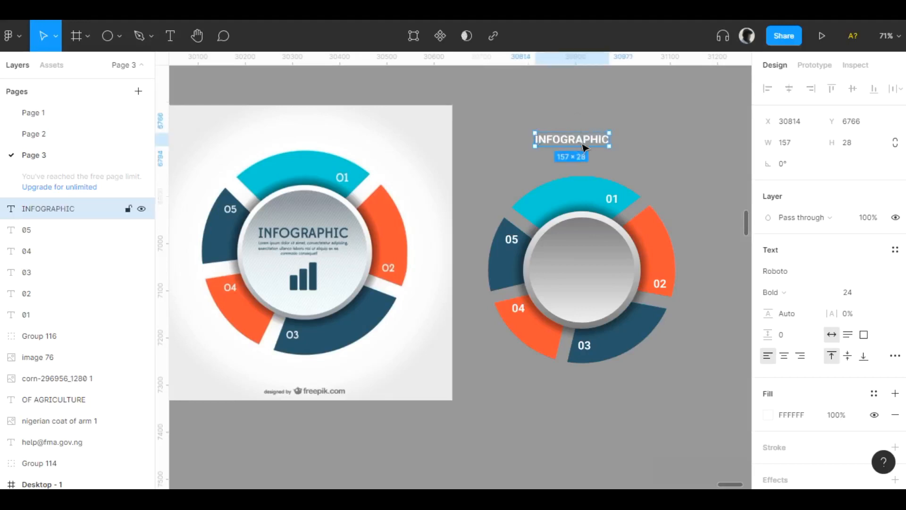
drag(584, 143, 590, 246)
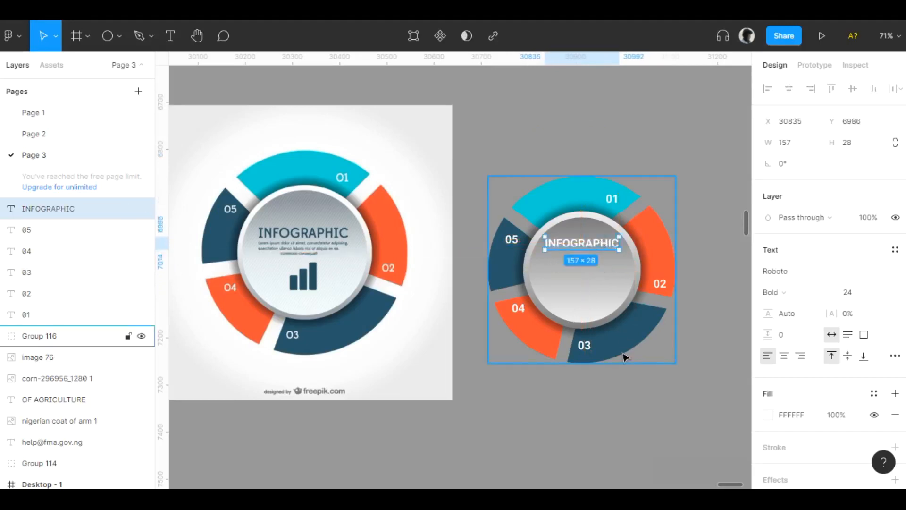
Step: Fill the INFOGRAPHIC heading with the dark blue 255468 sampled from the segment labelled 03
key(i)
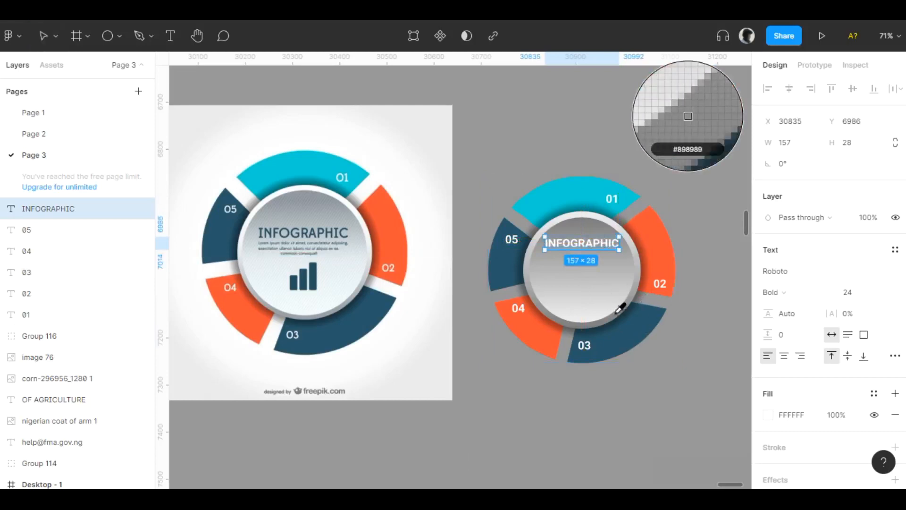
click(633, 338)
click(602, 390)
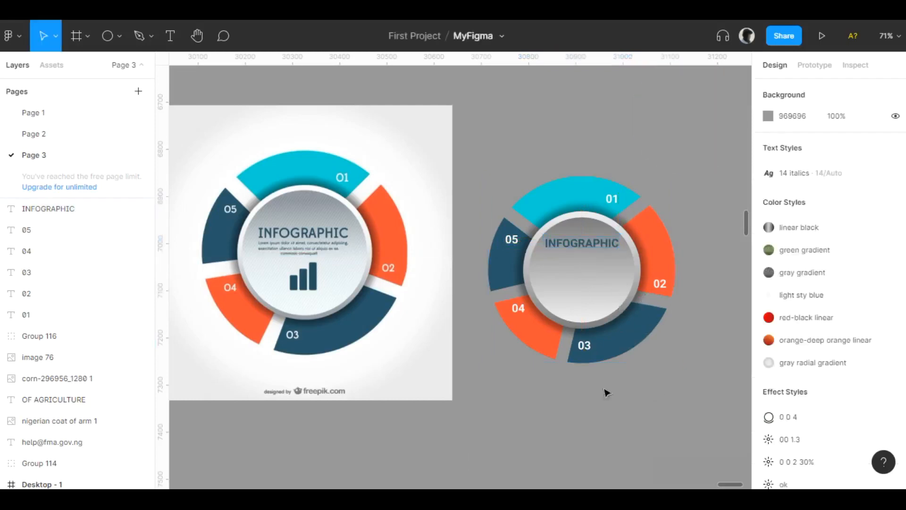
Step: Darken the INFOGRAPHIC heading's fill to 244350
click(570, 249)
click(769, 414)
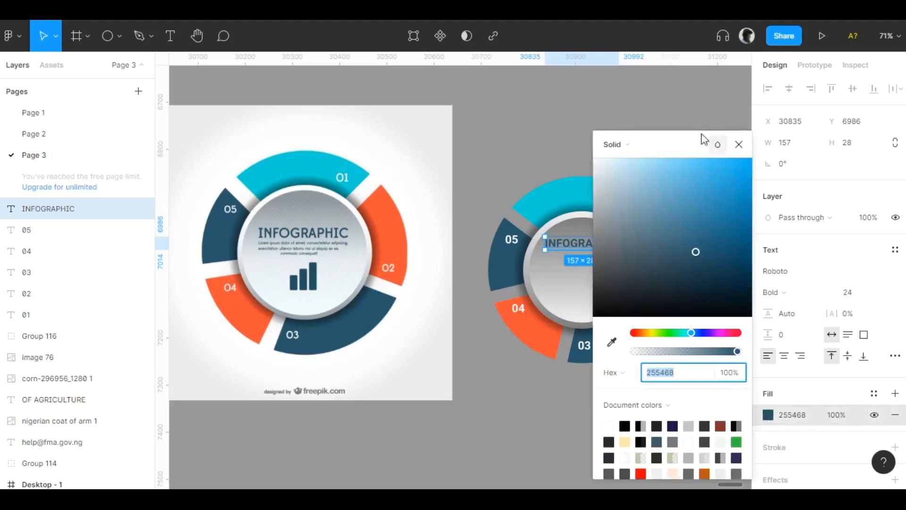
drag(679, 146, 808, 122)
click(825, 223)
drag(826, 225, 811, 247)
click(618, 410)
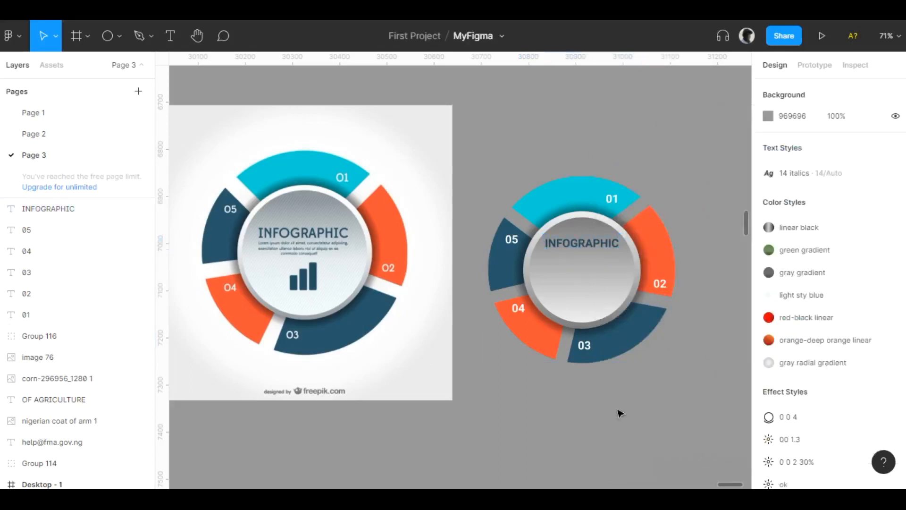
Step: Examine the reference image's centre text and bar icon and compare them with the recreated centre circle
scroll(598, 329, right, 3)
scroll(598, 331, left, 3)
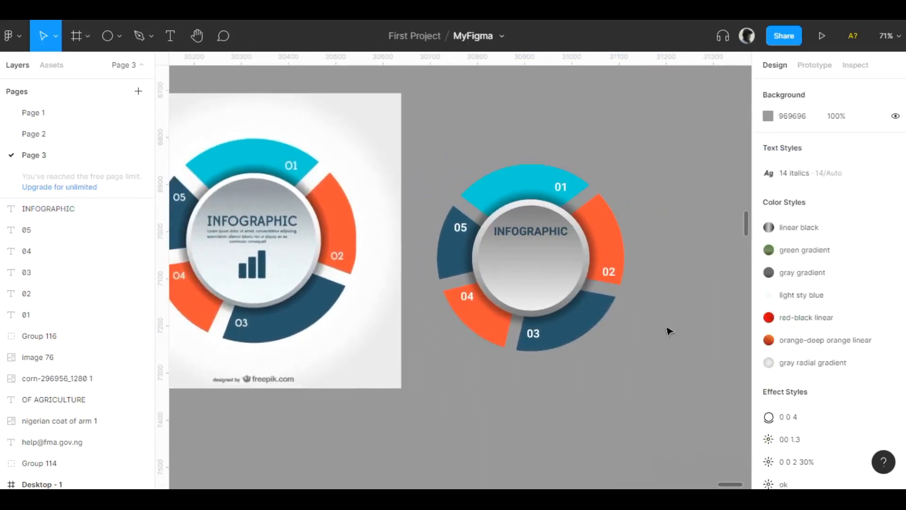
scroll(226, 239, up, 5)
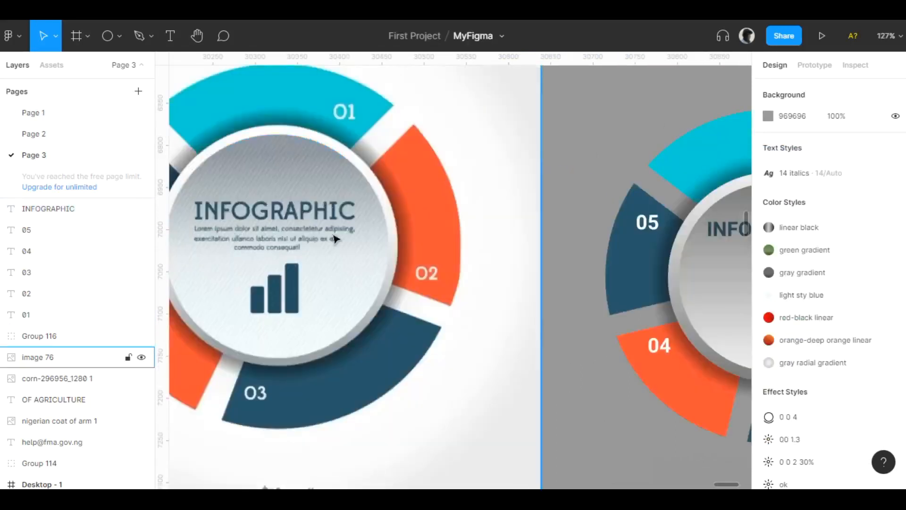
scroll(355, 271, down, 2)
scroll(355, 271, right, 5)
scroll(429, 251, left, 4)
scroll(336, 208, left, 3)
scroll(631, 263, right, 3)
scroll(630, 263, down, 2)
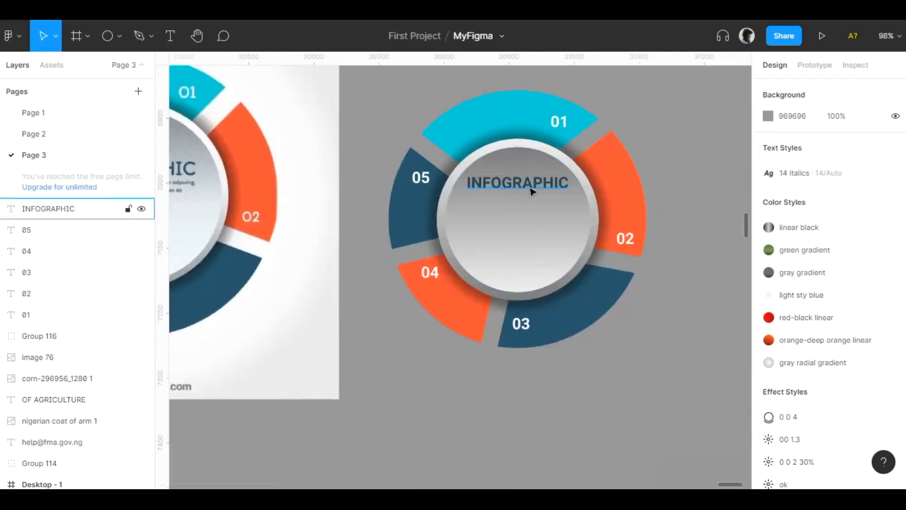
Step: Change the INFOGRAPHIC heading's font weight to Medium
click(528, 191)
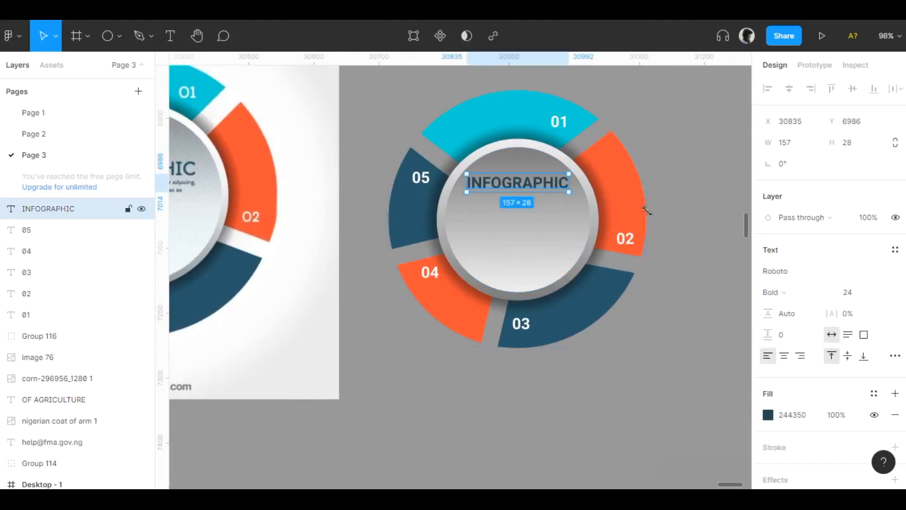
click(789, 293)
click(797, 280)
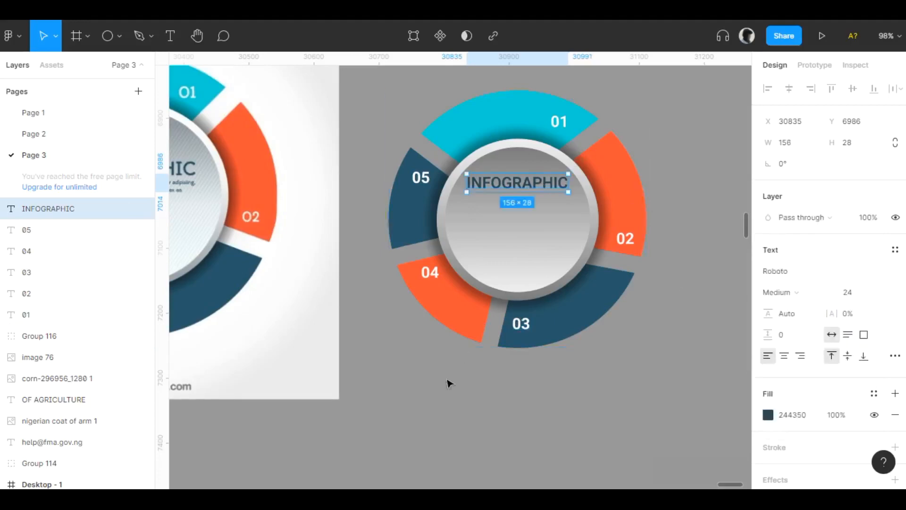
Step: Draw a text box about 181 × 37 directly below the INFOGRAPHIC heading in the centre circle
scroll(559, 382, left, 3)
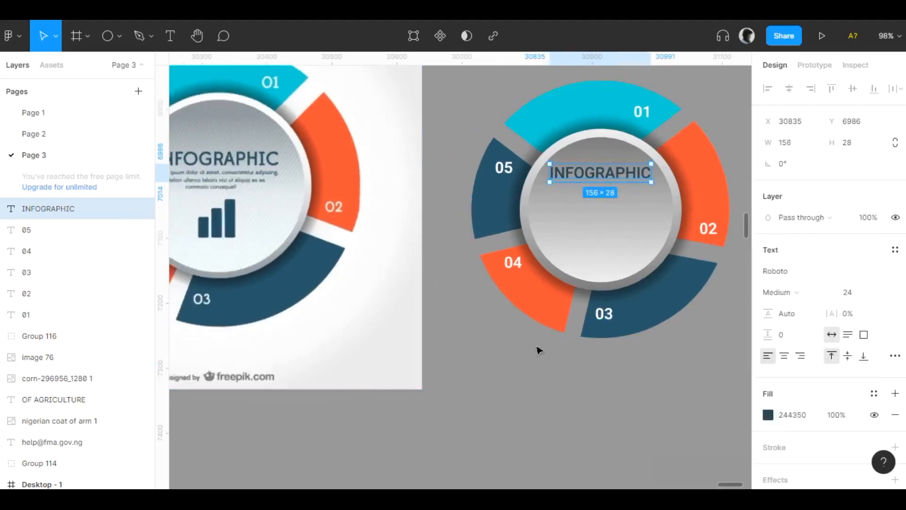
drag(548, 362, 544, 369)
drag(297, 195, 115, 239)
drag(628, 120, 530, 132)
right_click(545, 111)
click(494, 168)
double_click(338, 226)
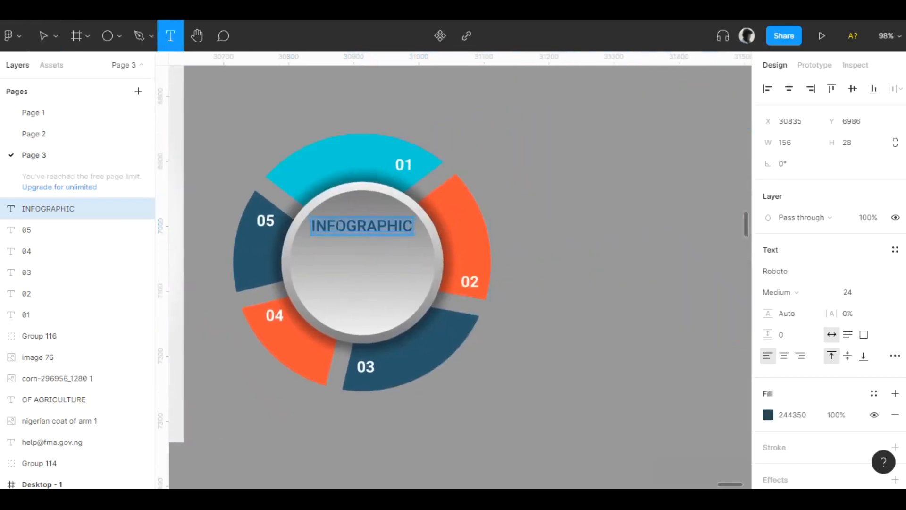
drag(302, 239, 421, 264)
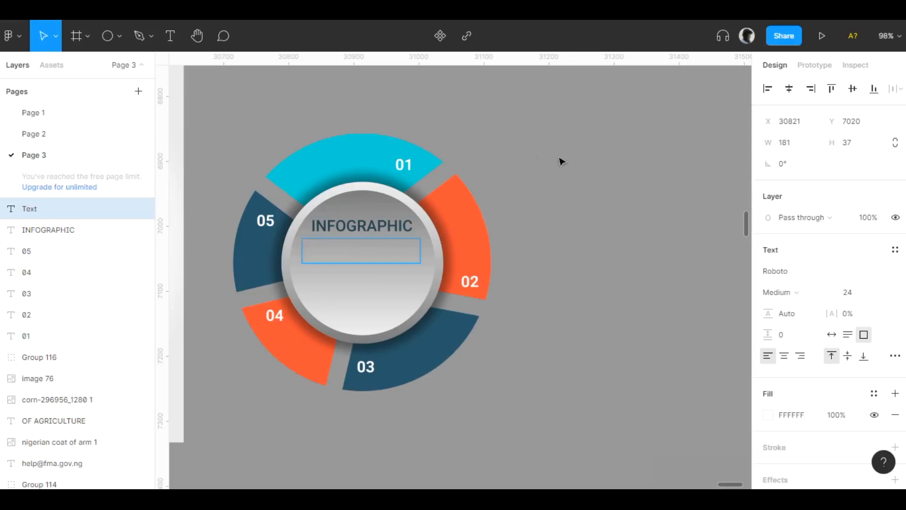
Step: Auto-generate placeholder text to fit the empty text box below the heading with the Lorem ipsum plugin
right_click(491, 128)
mouse_move(517, 215)
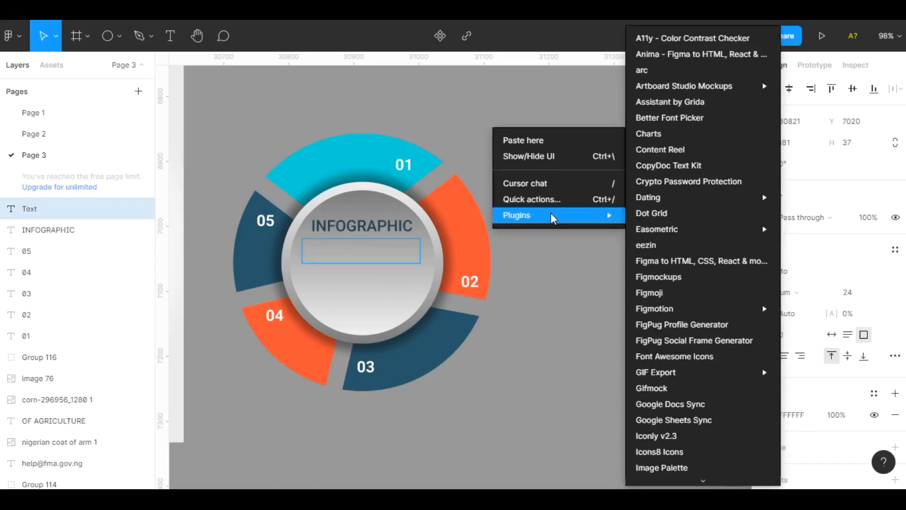
scroll(688, 267, down, 5)
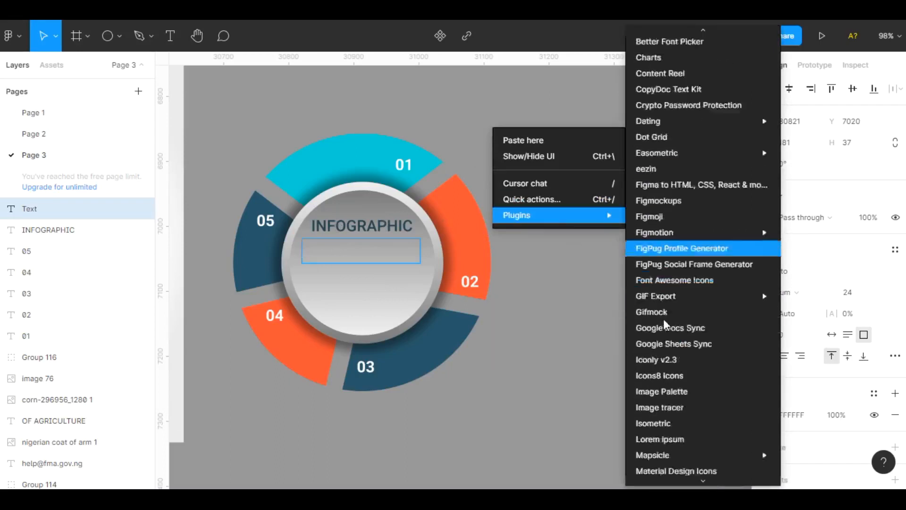
mouse_move(707, 271)
scroll(708, 272, down, 5)
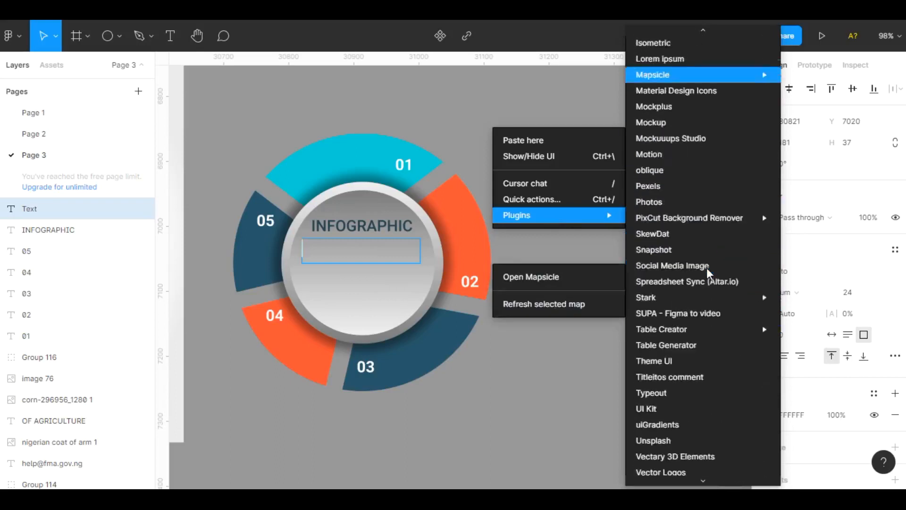
mouse_move(715, 203)
scroll(717, 208, up, 3)
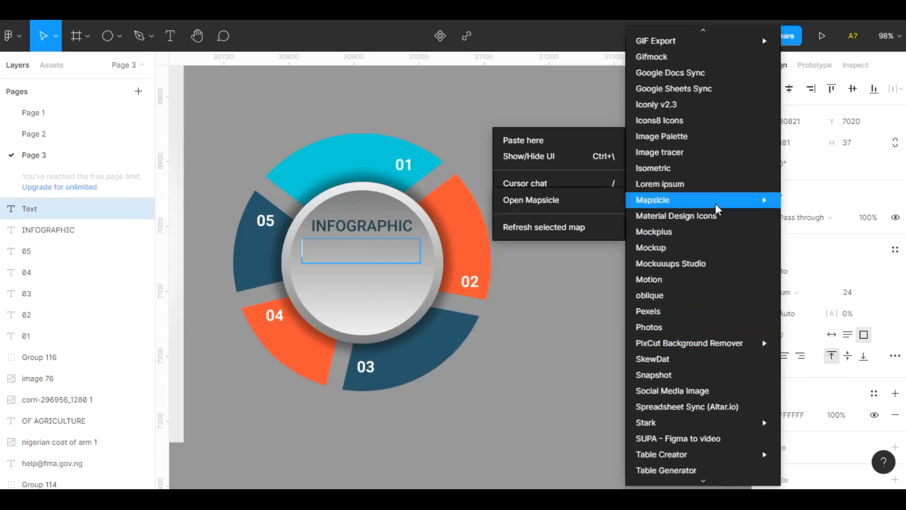
click(680, 185)
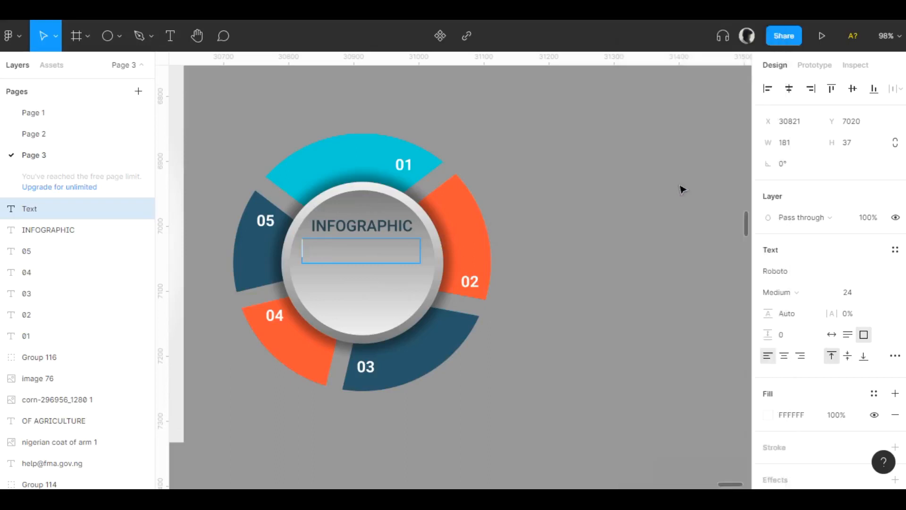
drag(437, 189, 600, 125)
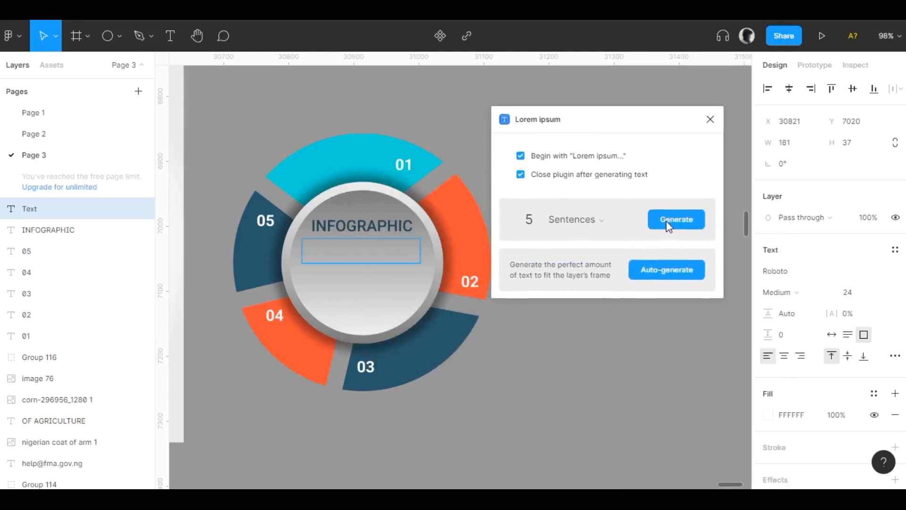
click(667, 273)
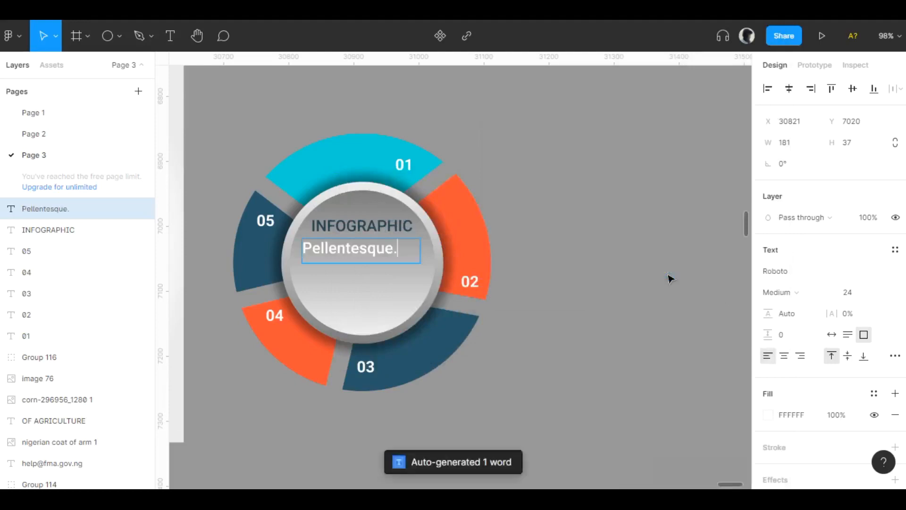
Step: Set the font size of the placeholder text below the INFOGRAPHIC heading to 8
drag(406, 254, 308, 249)
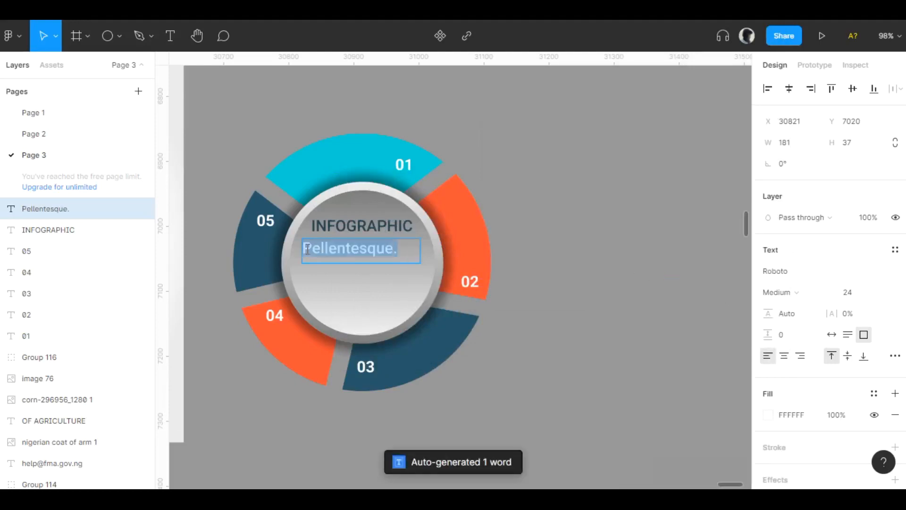
click(841, 297)
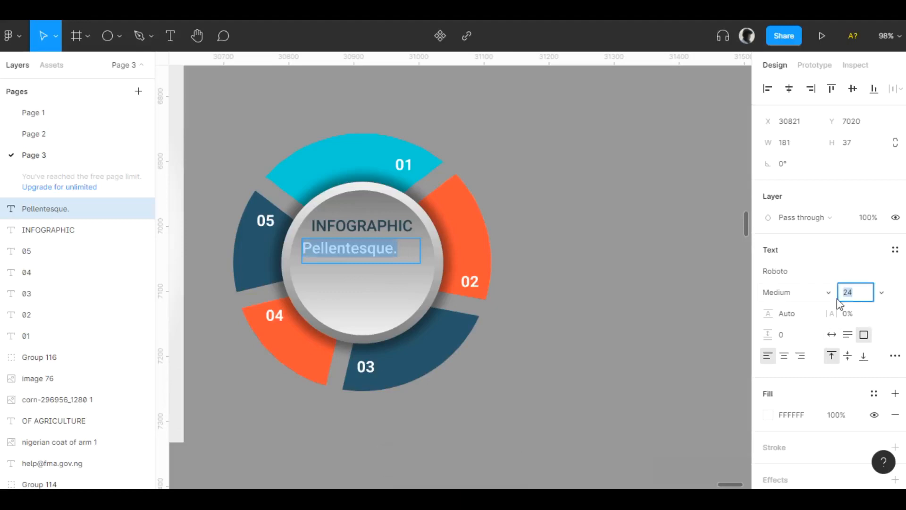
text(8)
key(Return)
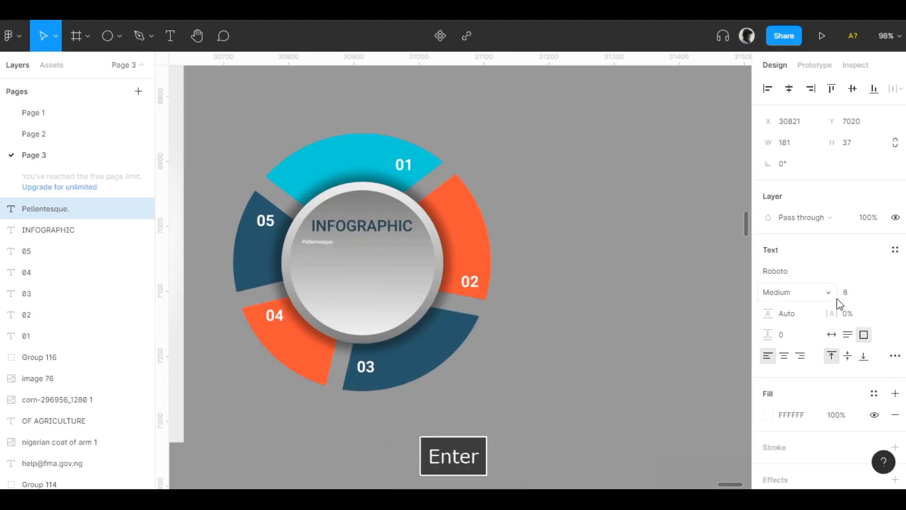
Step: Replace the placeholder word with Lorem ipsum plugin text auto-generated to fill the box
double_click(307, 250)
drag(334, 243, 257, 235)
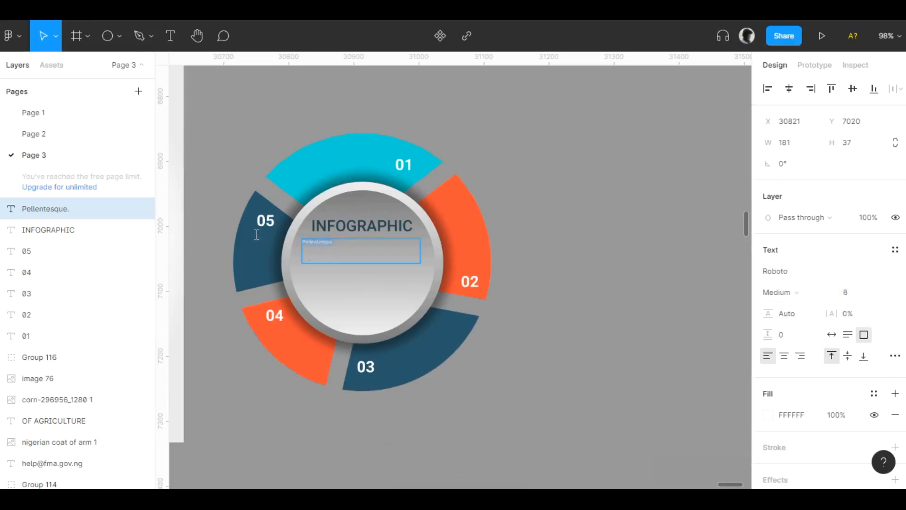
key(BackSpace)
key(ctrl+slash)
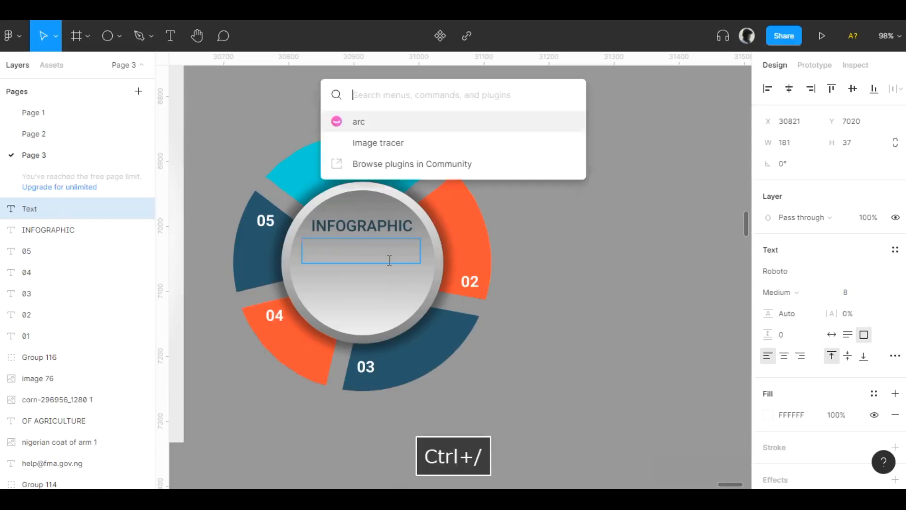
key(Escape)
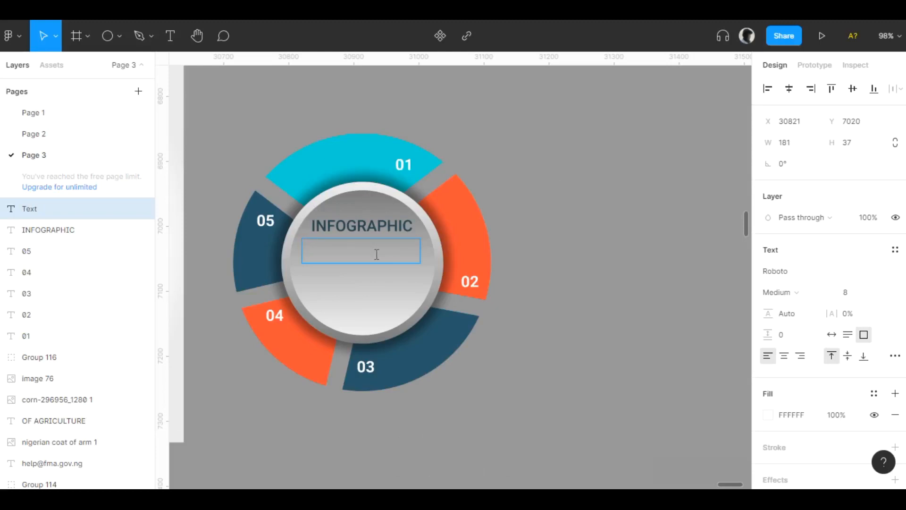
key(ctrl+slash)
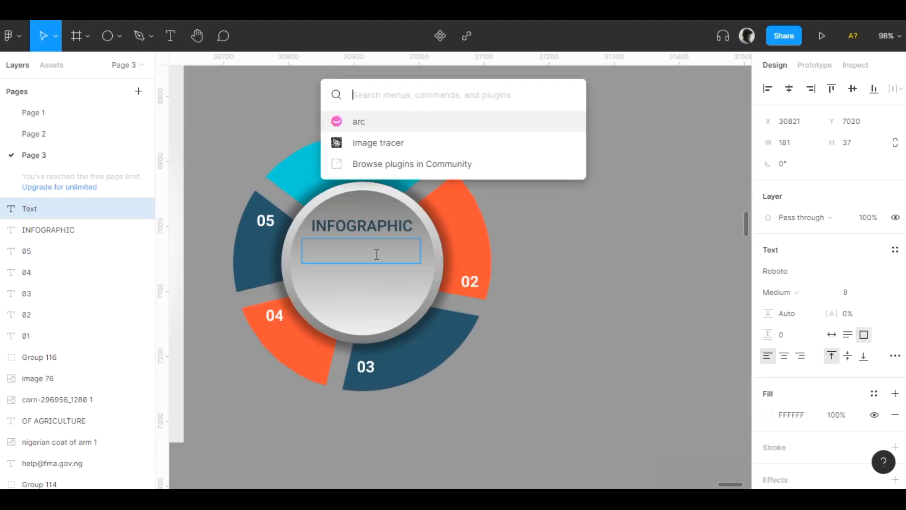
text(LORE)
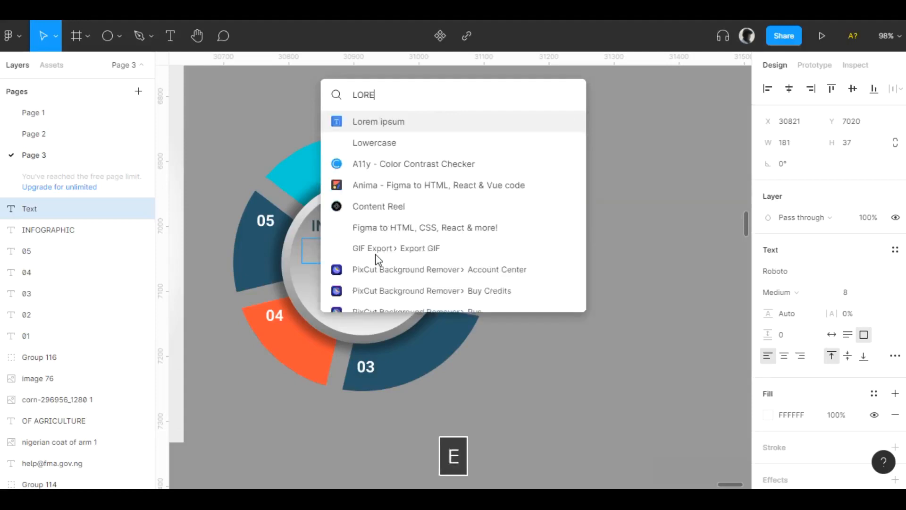
click(388, 124)
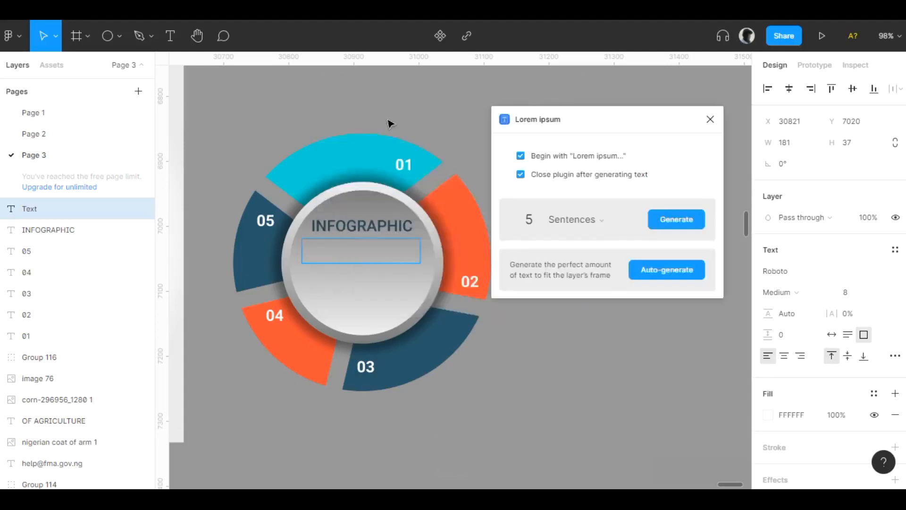
click(673, 270)
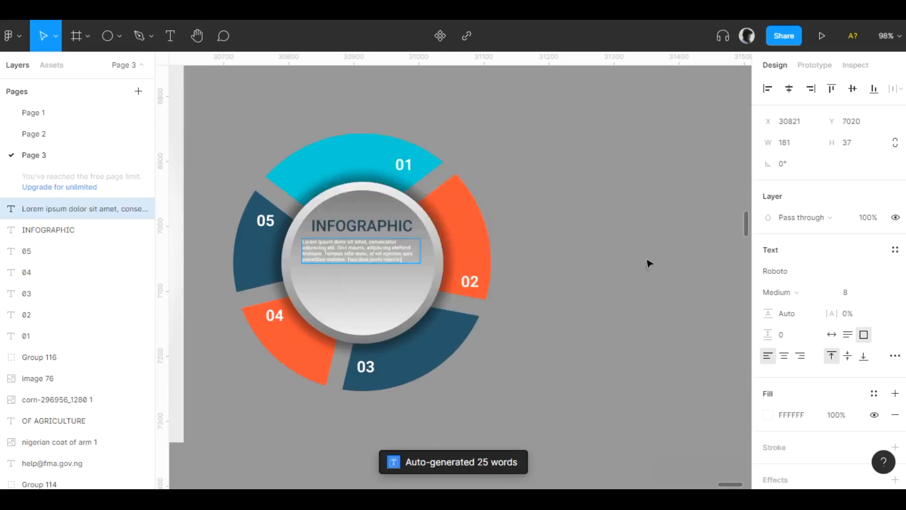
Step: Recolour the Lorem ipsum paragraph with the dark blue sampled from segment 03
scroll(633, 265, left, 5)
click(676, 217)
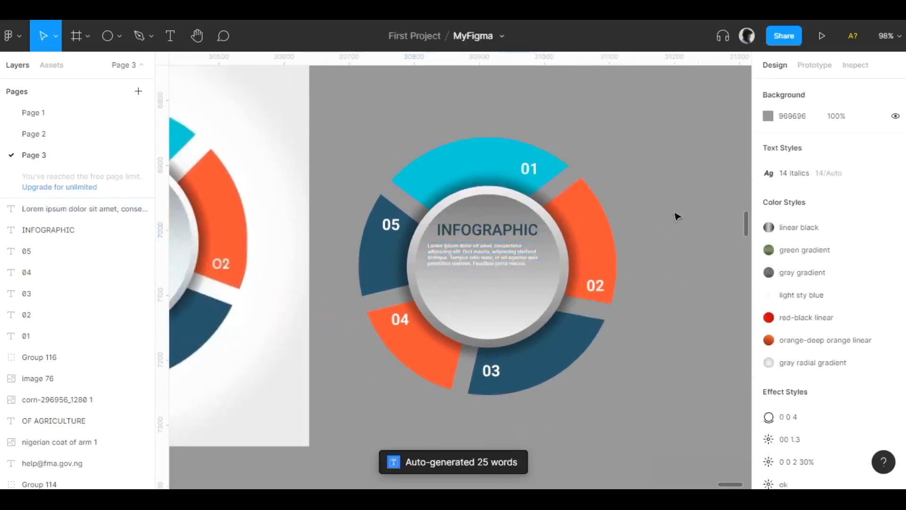
scroll(661, 168, left, 3)
scroll(660, 167, down, 1)
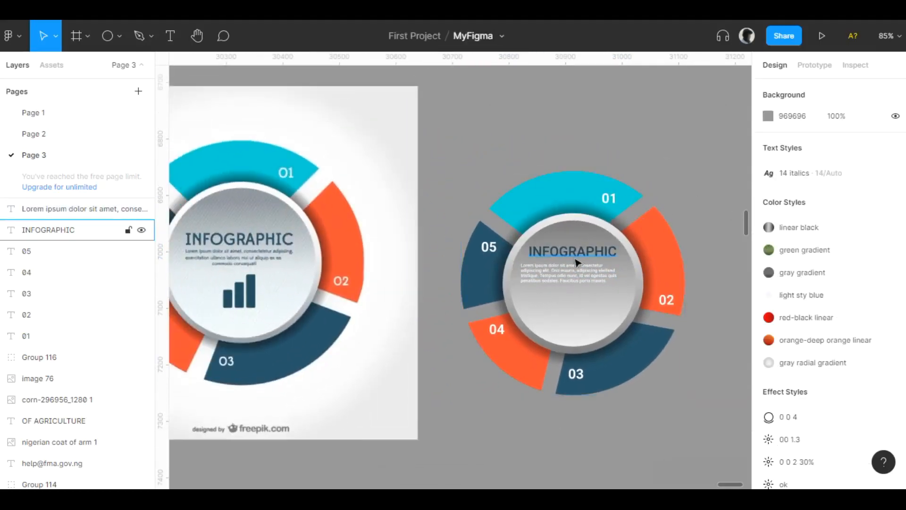
click(589, 276)
double_click(590, 277)
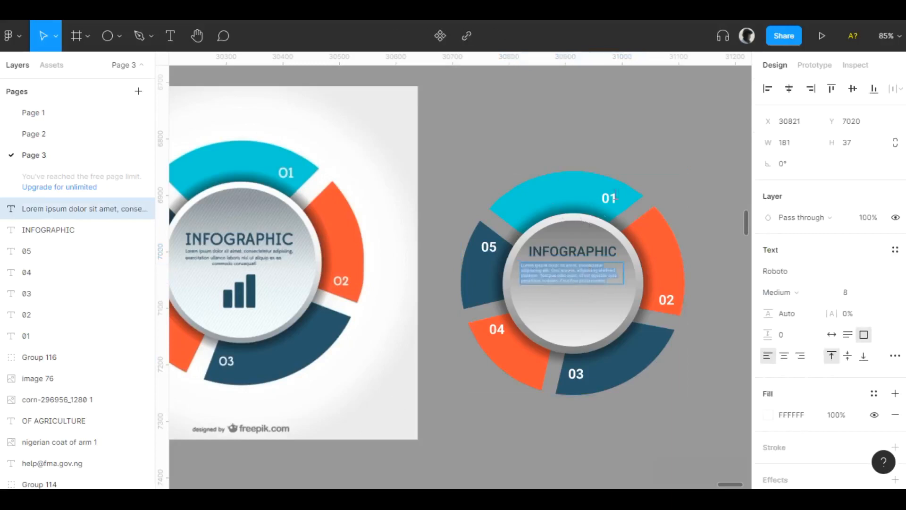
key(Escape)
key(i)
click(668, 324)
click(699, 193)
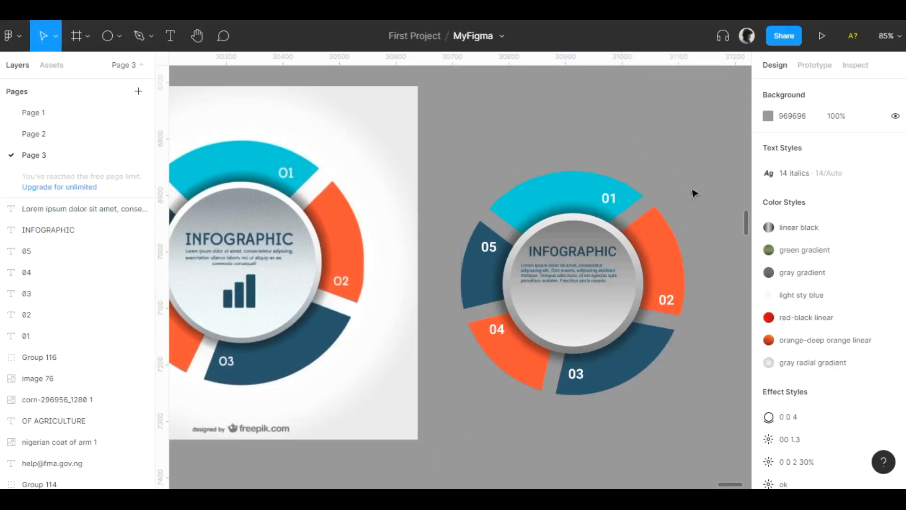
Step: Lighten the dark upper stop of the inner centre circle's linear gradient to 999797
click(607, 281)
double_click(582, 235)
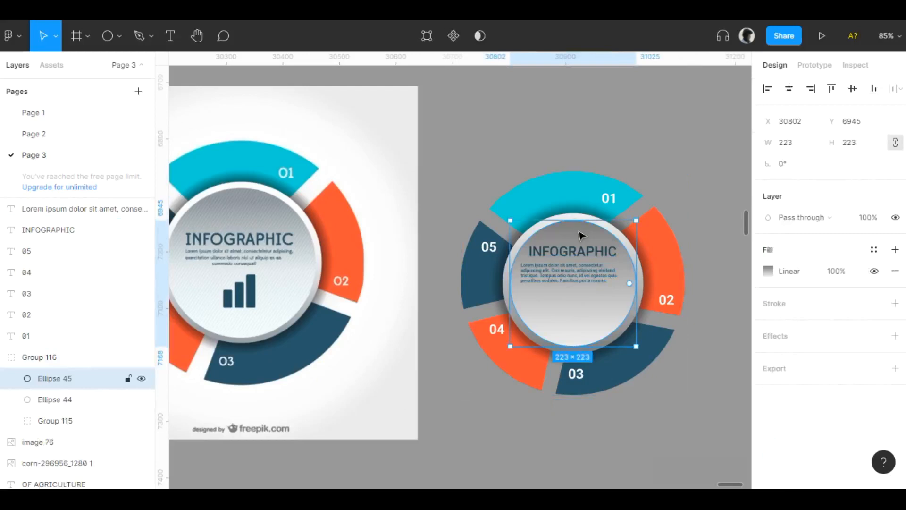
click(769, 270)
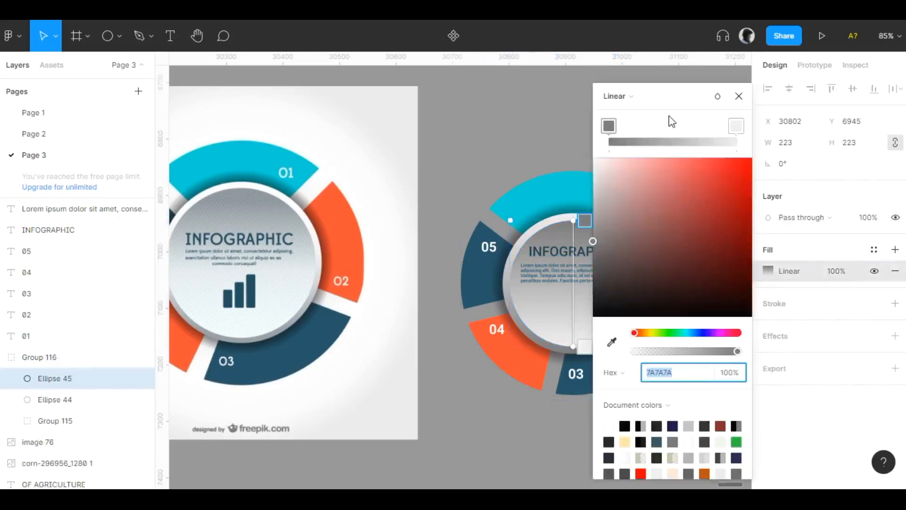
drag(669, 107, 767, 105)
mouse_move(694, 237)
mouse_down()
mouse_move(693, 210)
mouse_move(694, 224)
mouse_up()
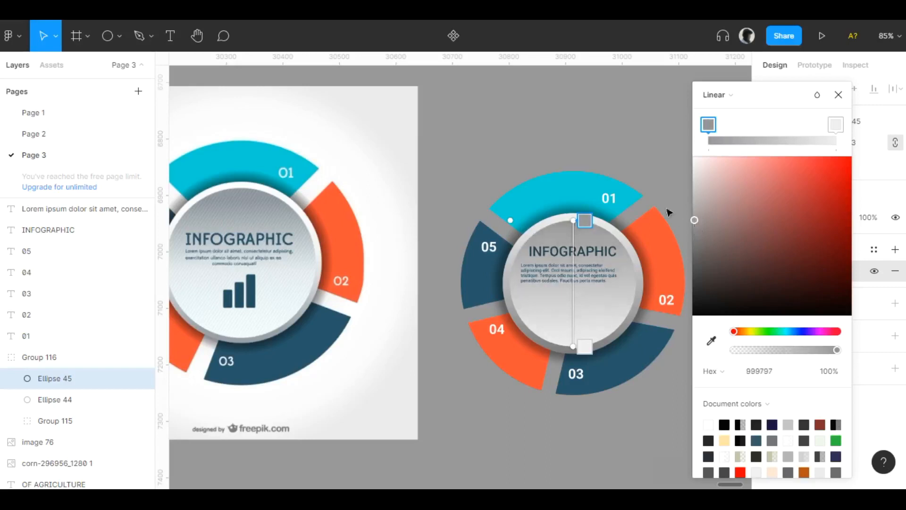
click(838, 95)
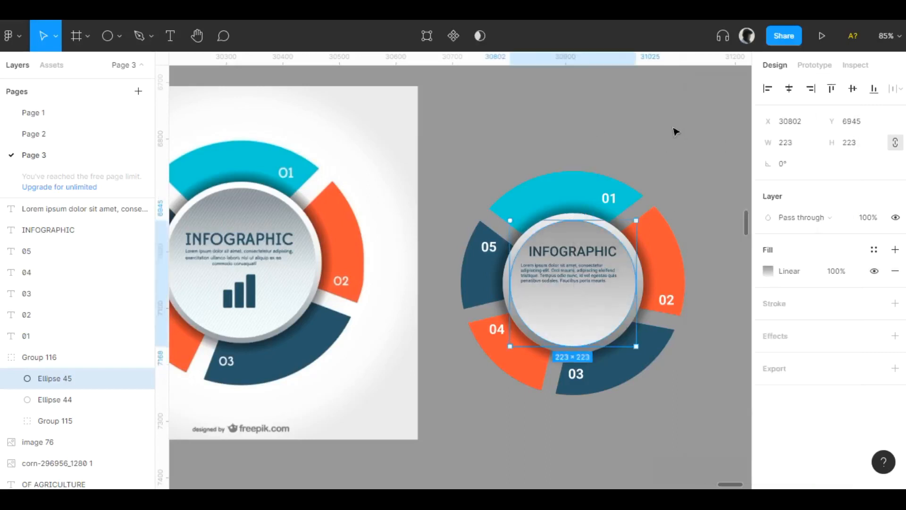
Step: Move the Lorem ipsum paragraph slightly right so its left edge lines up with the INFOGRAPHIC heading
scroll(649, 115, down, 2)
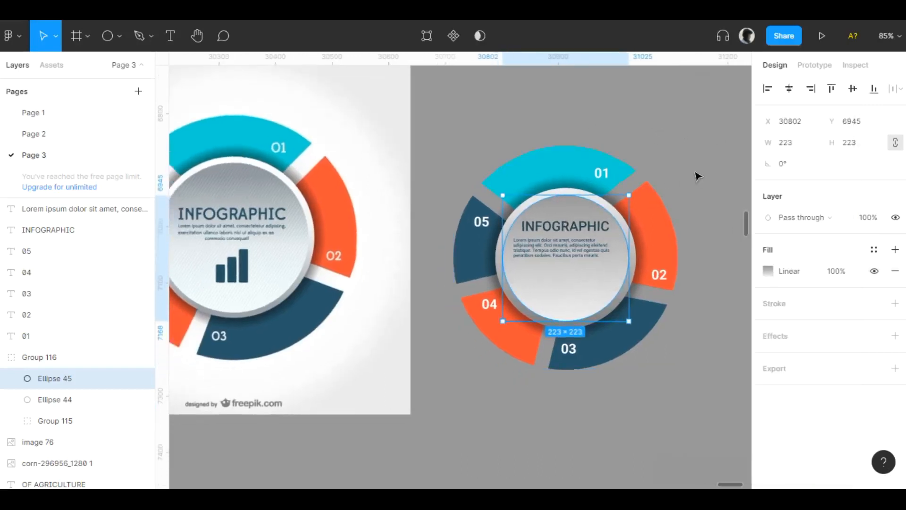
click(572, 249)
drag(542, 253, 549, 248)
click(700, 149)
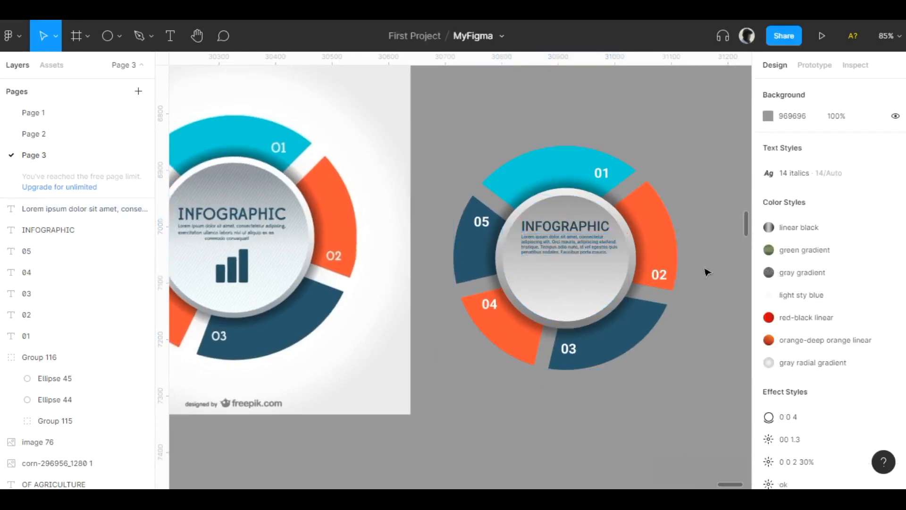
Step: Draw a narrow vertical rectangle about 18 × 103 in the centre circle's lower half as an icon bar
scroll(509, 385, down, 4)
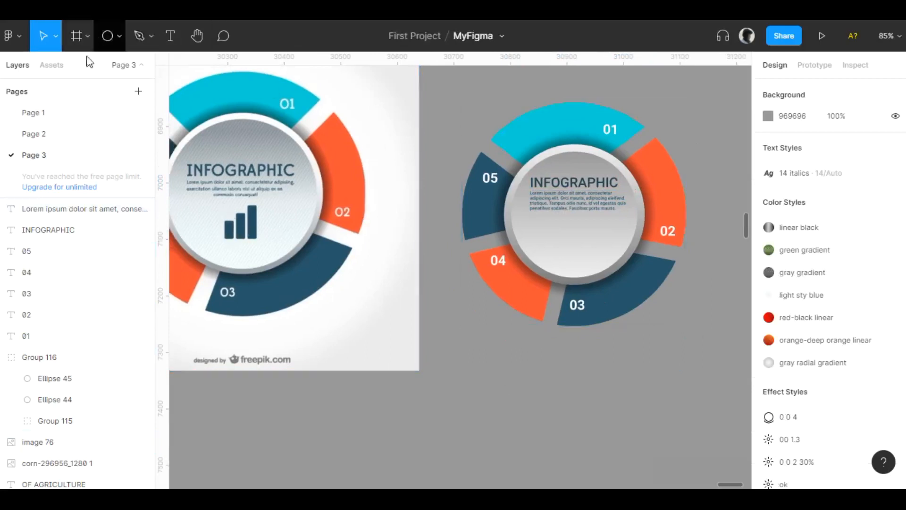
click(119, 32)
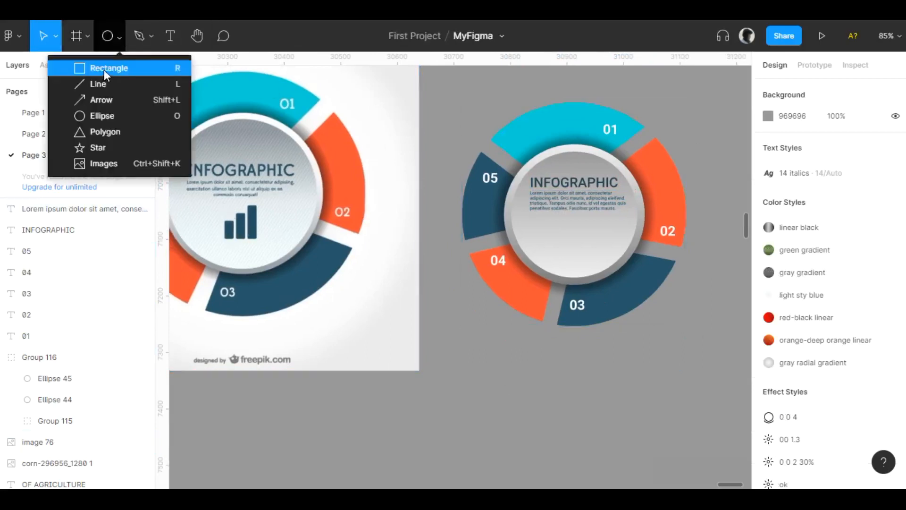
click(104, 70)
scroll(253, 197, right, 4)
scroll(253, 196, up, 1)
drag(527, 142, 538, 201)
Step: Fill the icon bar with the dark blue 255468 sampled from segment 03
scroll(579, 190, left, 4)
scroll(579, 190, down, 2)
drag(642, 127, 489, 229)
scroll(599, 203, left, 3)
key(i)
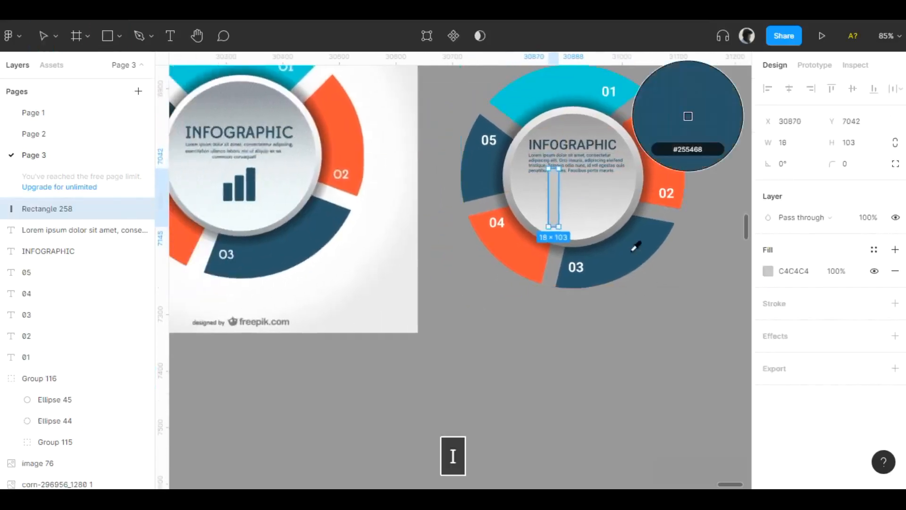
click(635, 246)
click(527, 370)
Step: Narrow the icon bar to a width of 17 and round its corners with a radius of 5
scroll(551, 170, up, 3)
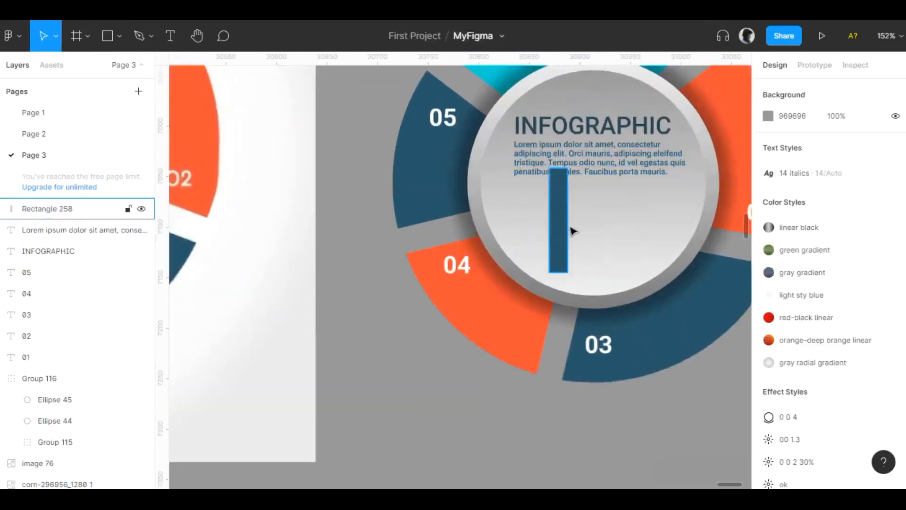
click(562, 228)
scroll(621, 241, left, 6)
scroll(621, 241, down, 1)
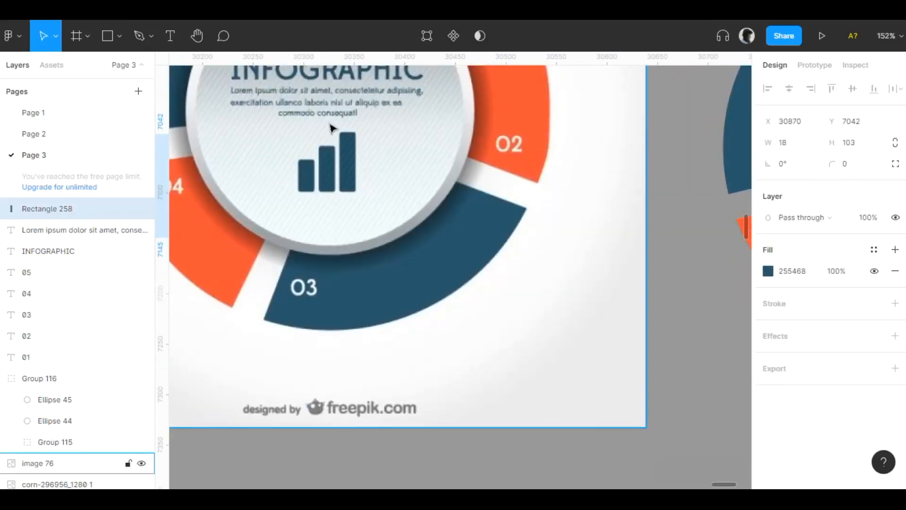
drag(610, 173, 369, 256)
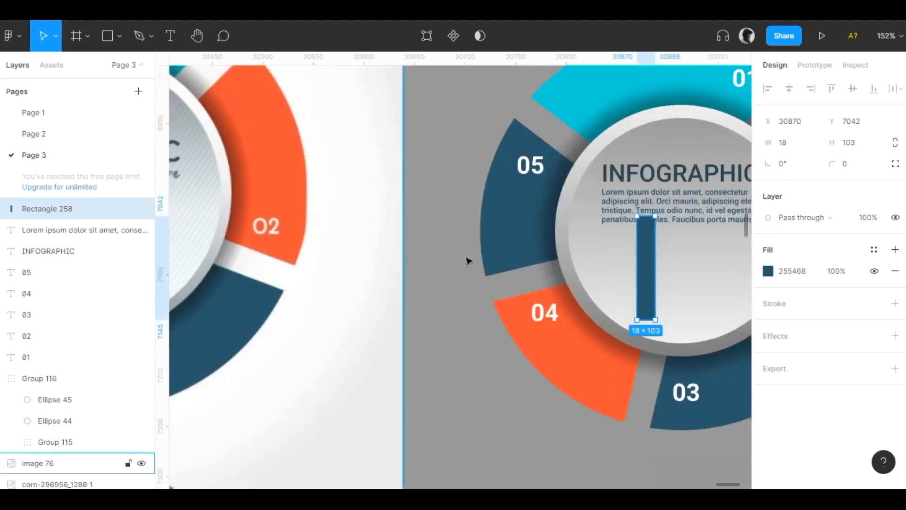
drag(603, 258, 464, 222)
drag(518, 258, 515, 259)
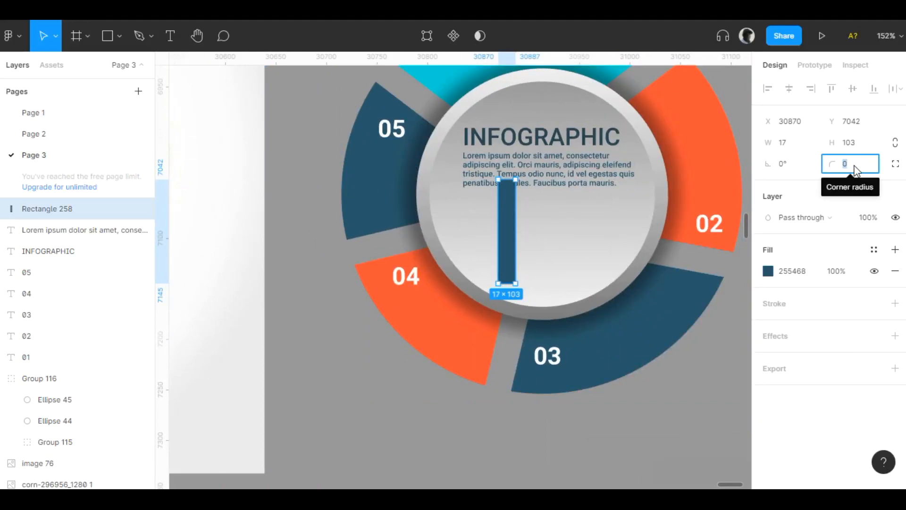
text(5)
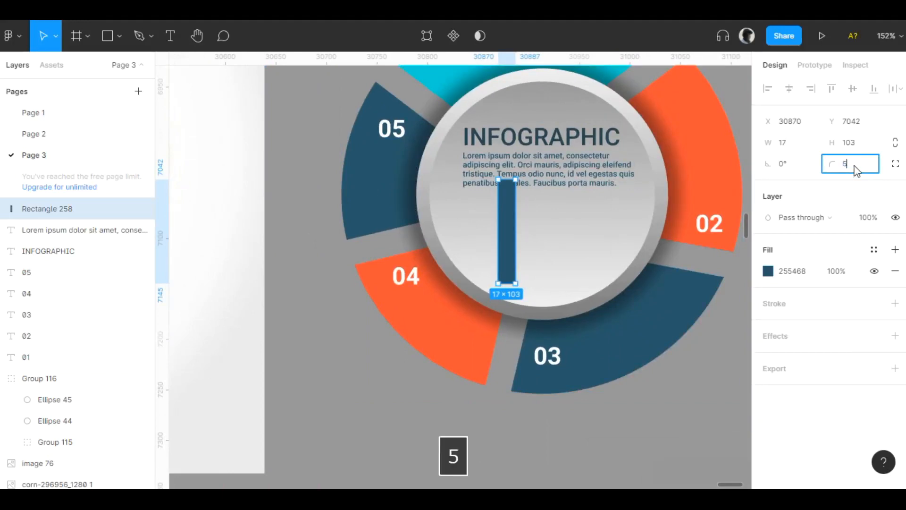
key(Return)
click(385, 414)
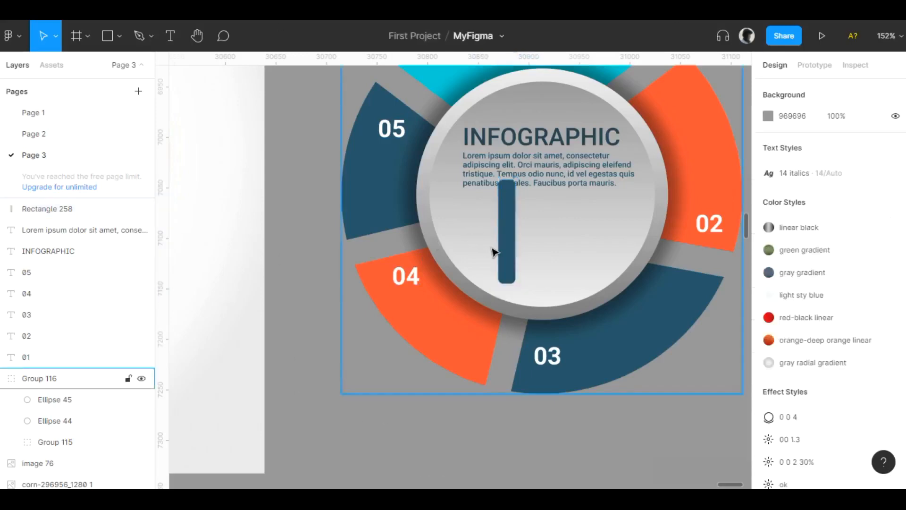
Step: Resize the icon bar to 12 × 39 and make two copies of it in a row to its right
click(509, 257)
drag(513, 180, 511, 255)
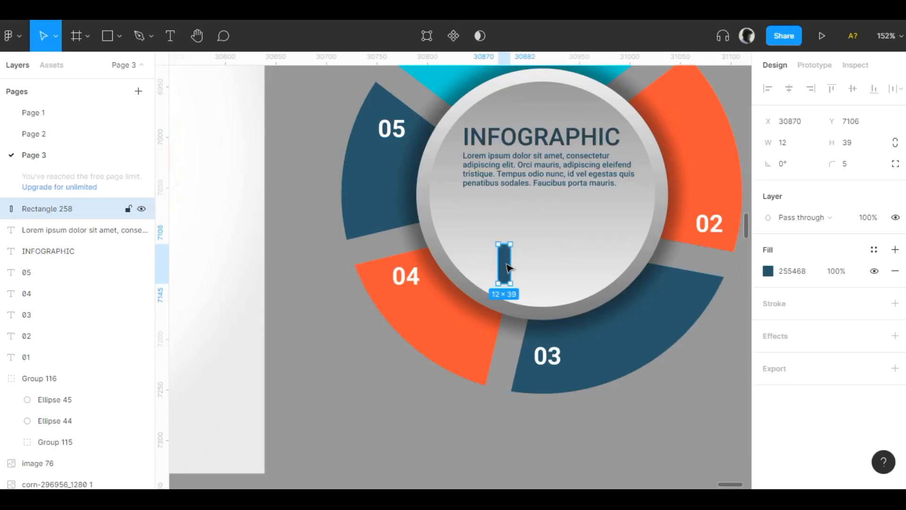
drag(507, 268, 550, 272)
drag(342, 251, 692, 268)
drag(544, 255, 172, 188)
scroll(489, 225, up, 5)
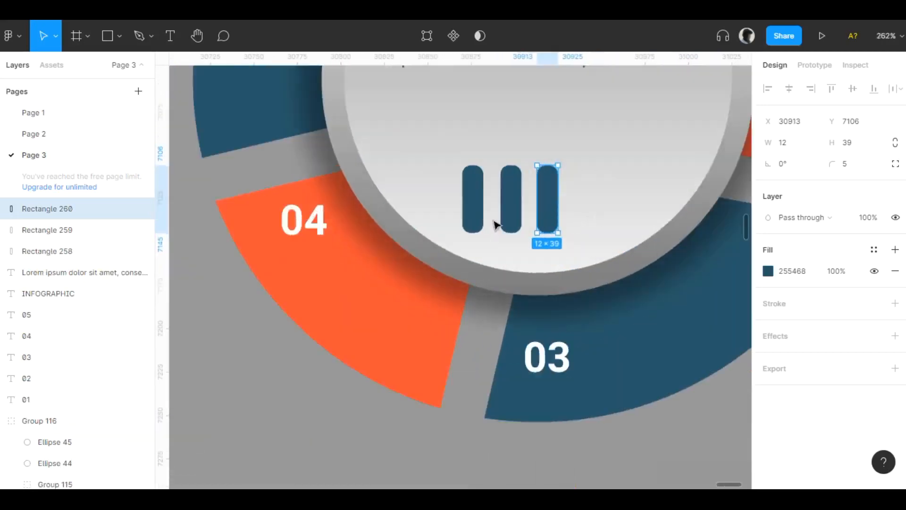
Step: Move the second and third bars closer to the first, leaving only narrow gaps between them
click(501, 212)
drag(502, 211, 493, 208)
drag(556, 210, 529, 209)
Step: Distribute the three icon bars with equal horizontal spacing
shift+click(501, 195)
shift+click(472, 199)
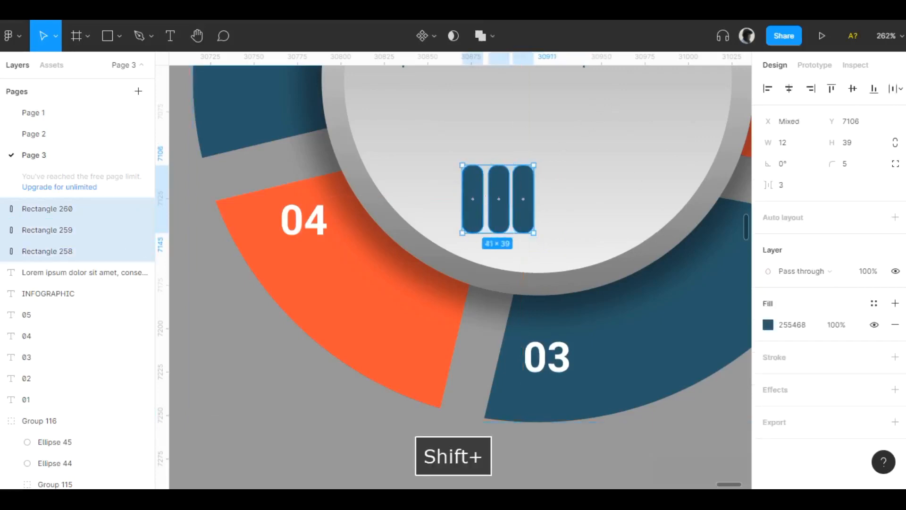
click(789, 89)
key(ctrl+z)
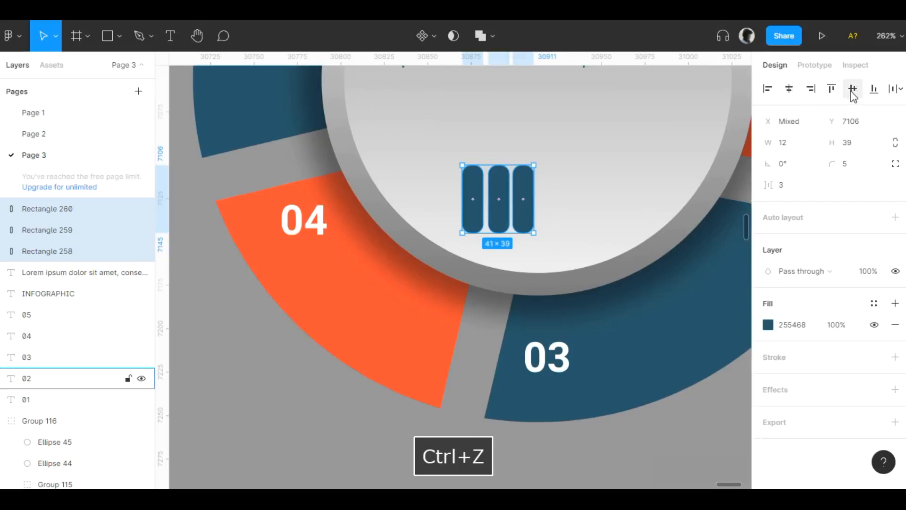
click(895, 89)
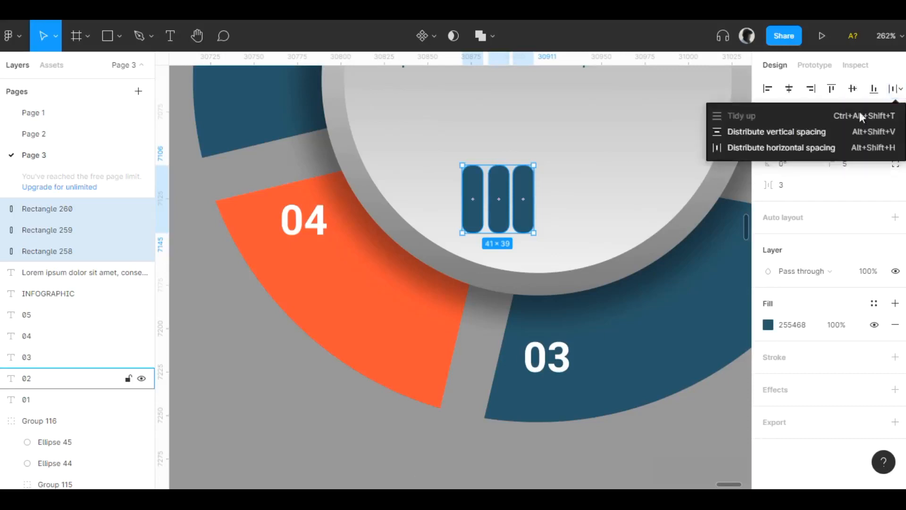
click(774, 148)
click(300, 388)
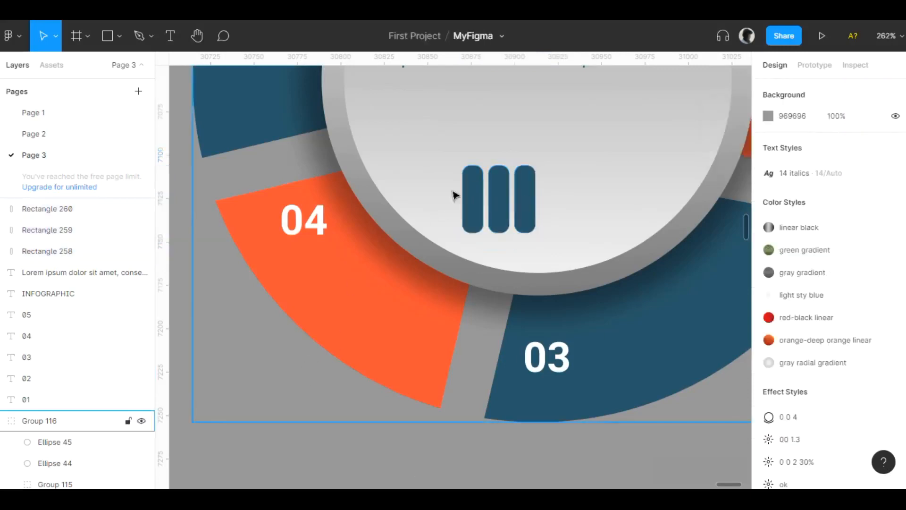
Step: Resize the three bars to ascending heights from left to right, making the last one 60 high
click(512, 197)
click(471, 186)
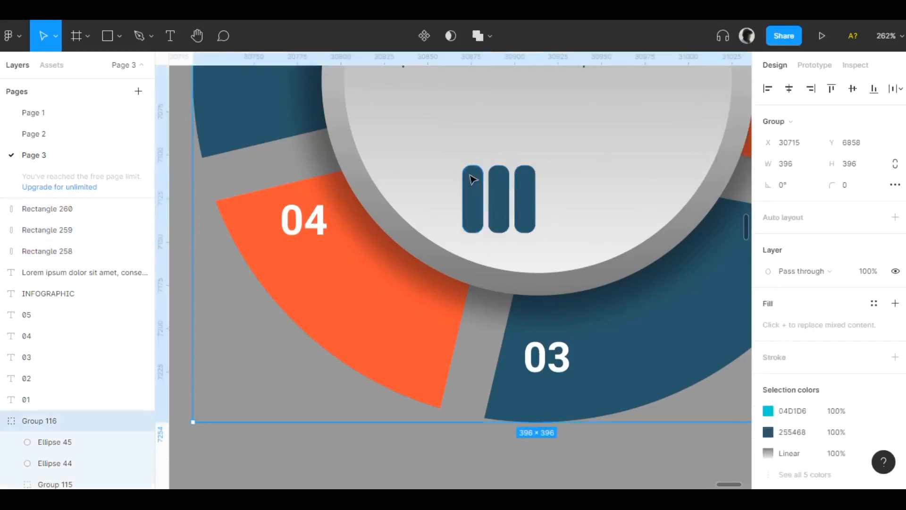
click(470, 186)
drag(472, 167, 524, 128)
click(497, 189)
click(533, 178)
scroll(486, 170, right, 3)
scroll(487, 170, up, 1)
Step: Reduce the corner radius of all three icon bars to 2
shift+click(420, 230)
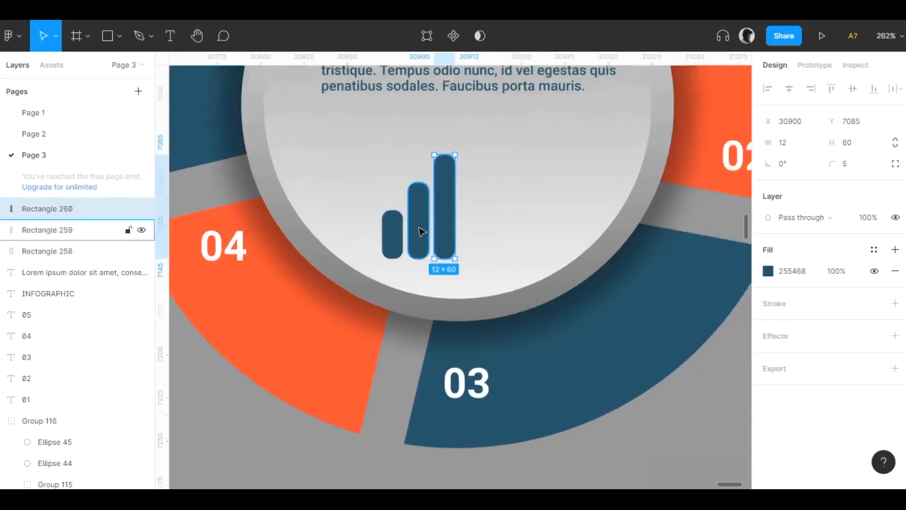
shift+click(390, 245)
click(845, 164)
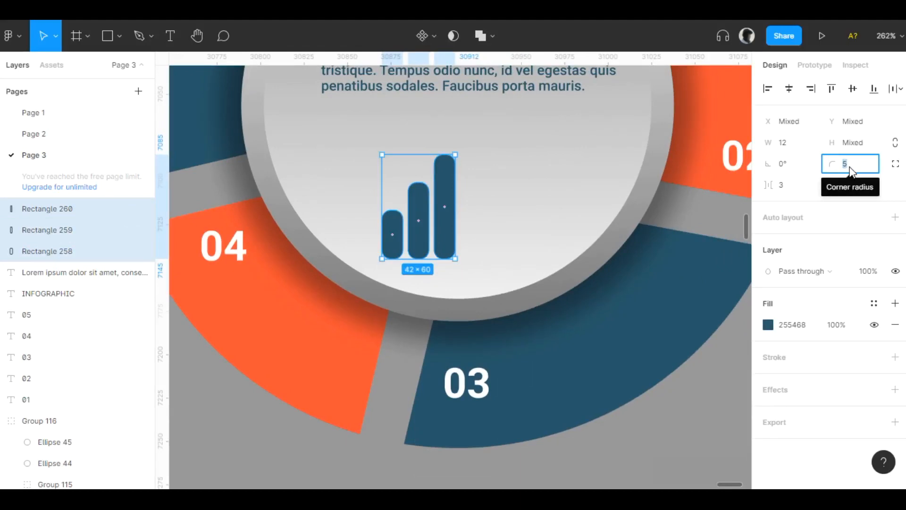
text(2)
key(Return)
scroll(401, 324, down, 3)
scroll(400, 324, left, 1)
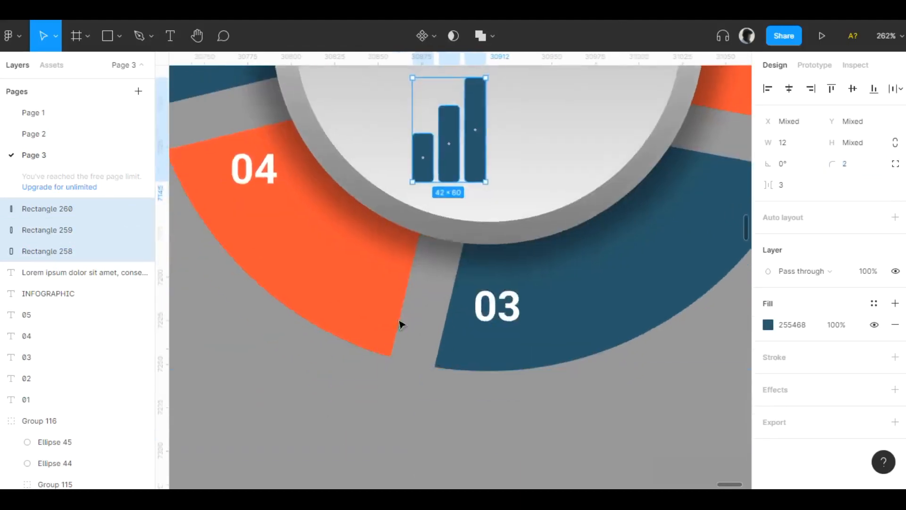
Step: Group the three bars and move the chart icon up and right, beneath the paragraph in the centre circle
scroll(355, 409, up, 2)
scroll(354, 408, right, 2)
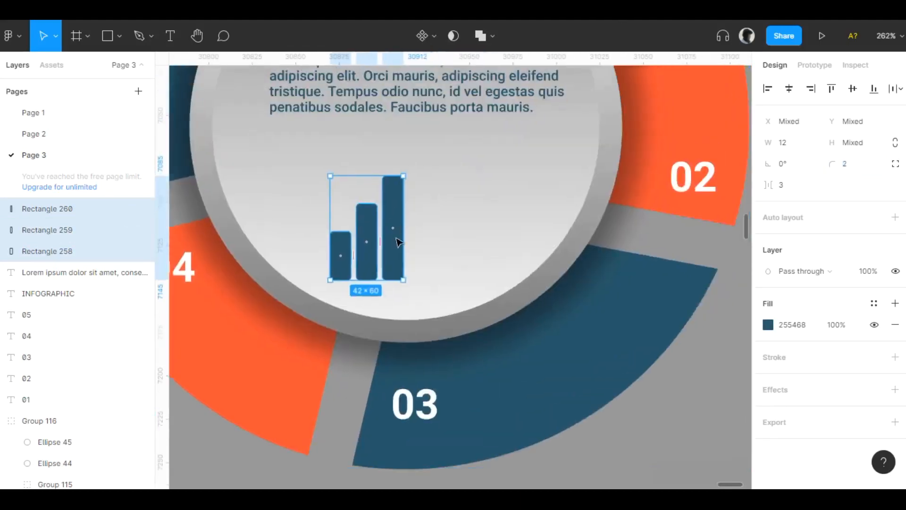
key(ctrl+g)
drag(398, 242, 437, 219)
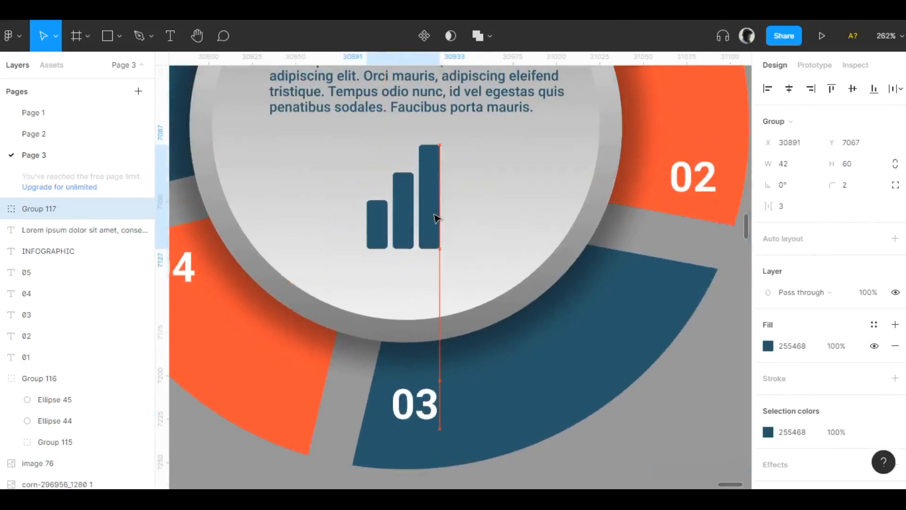
Step: Widen the bar-chart icon and shift it slightly left in the centre circle to resemble the reference icon
scroll(481, 263, down, 4)
scroll(473, 260, down, 4)
scroll(466, 307, up, 3)
scroll(467, 350, left, 4)
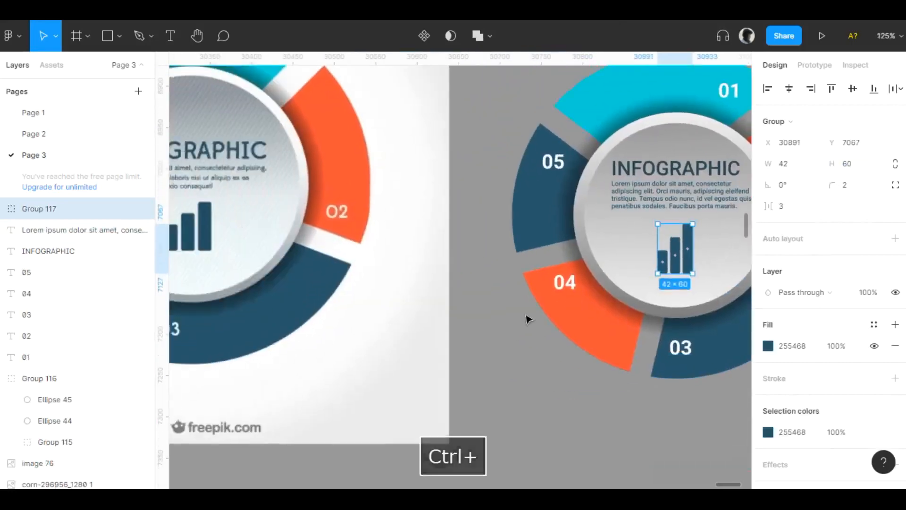
scroll(510, 305, down, 3)
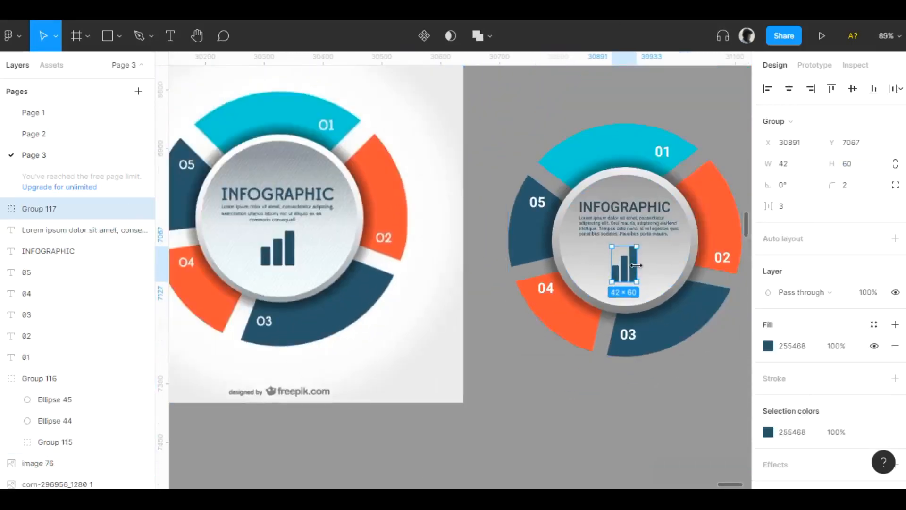
mouse_move(640, 266)
mouse_down()
mouse_move(649, 265)
mouse_move(629, 266)
mouse_move(630, 274)
mouse_up()
click(579, 426)
drag(629, 397, 611, 404)
scroll(545, 391, down, 1)
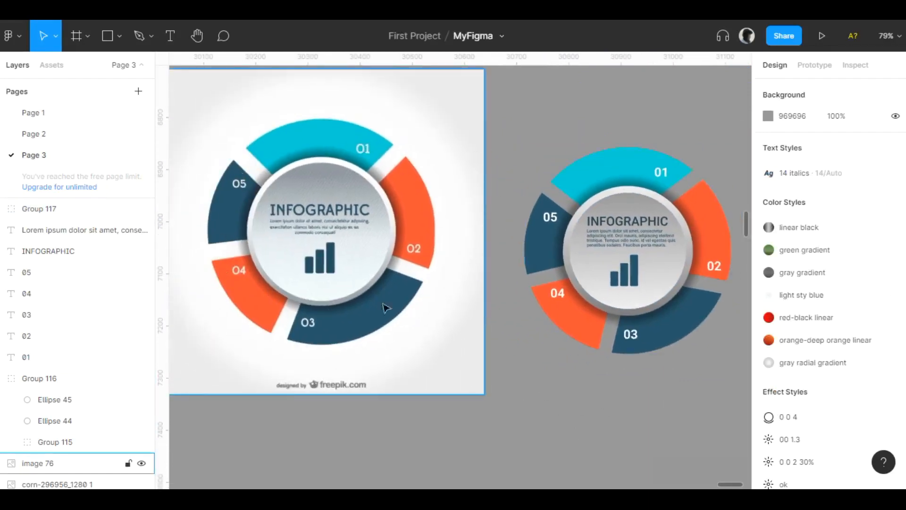
Step: Draw a large background rectangle about 550 × 554 to the right of the recreated infographic
drag(492, 299, 530, 378)
drag(465, 203, 444, 97)
scroll(392, 171, down, 1)
drag(386, 174, 298, 193)
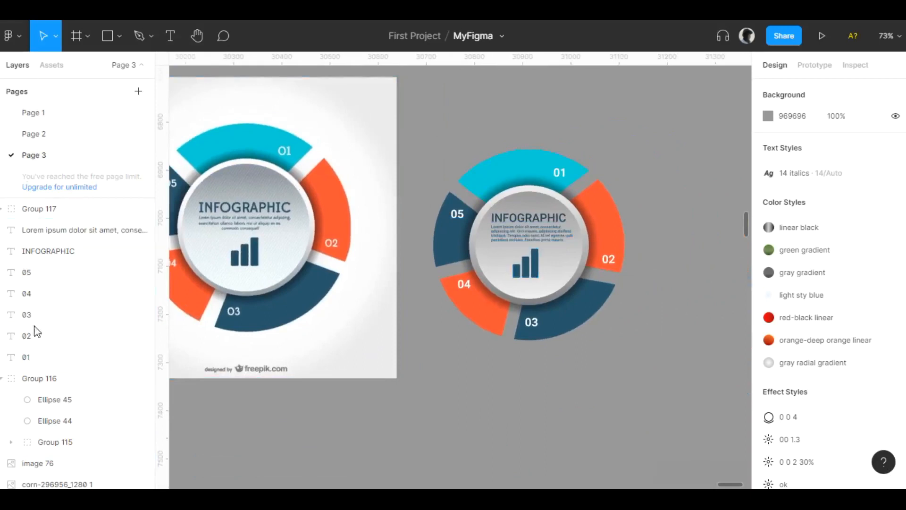
key(r)
scroll(284, 118, right, 7)
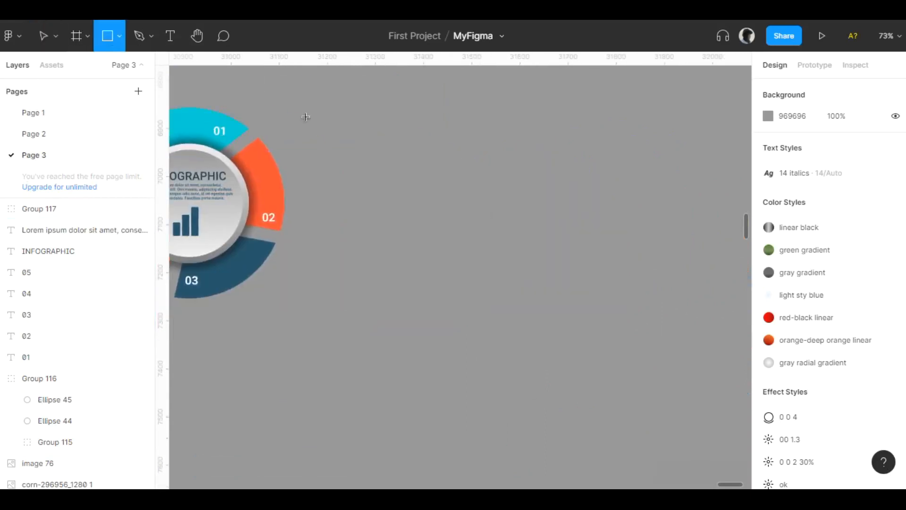
scroll(430, 130, left, 3)
drag(423, 104, 689, 370)
drag(561, 315, 488, 319)
Step: Group the segments, number labels, centre circles, texts and chart icon of the recreated infographic
scroll(613, 283, down, 1)
drag(297, 127, 482, 128)
drag(370, 133, 573, 409)
key(ctrl+g)
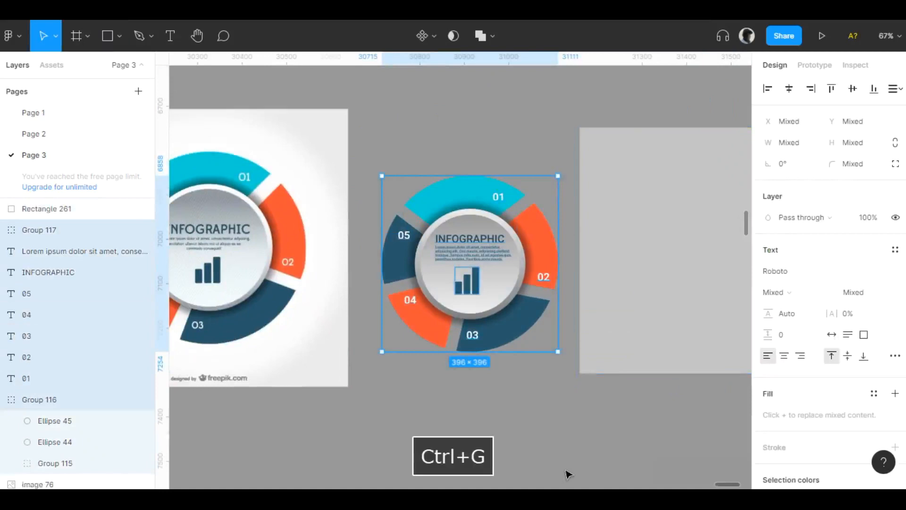
Step: Move the background rectangle a little farther right and down, away from the infographic, to X 31212, Y 6771
scroll(510, 242, right, 5)
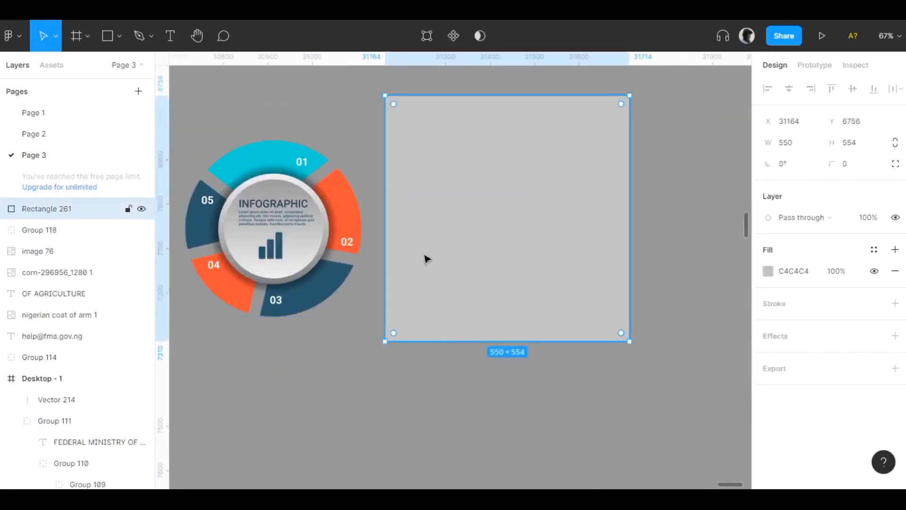
drag(516, 193, 538, 200)
key(Return)
scroll(664, 258, right, 2)
key(Escape)
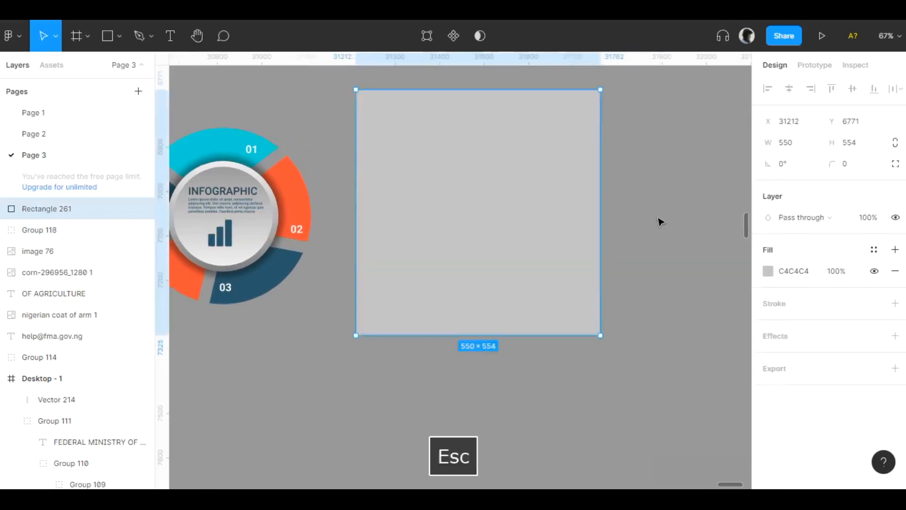
Step: Change the background rectangle's solid fill to a radial gradient
click(768, 271)
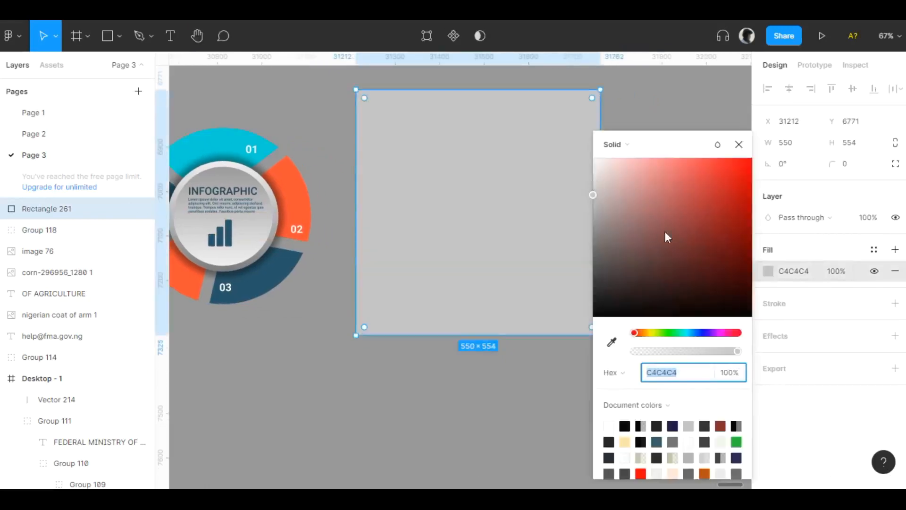
click(631, 150)
click(631, 177)
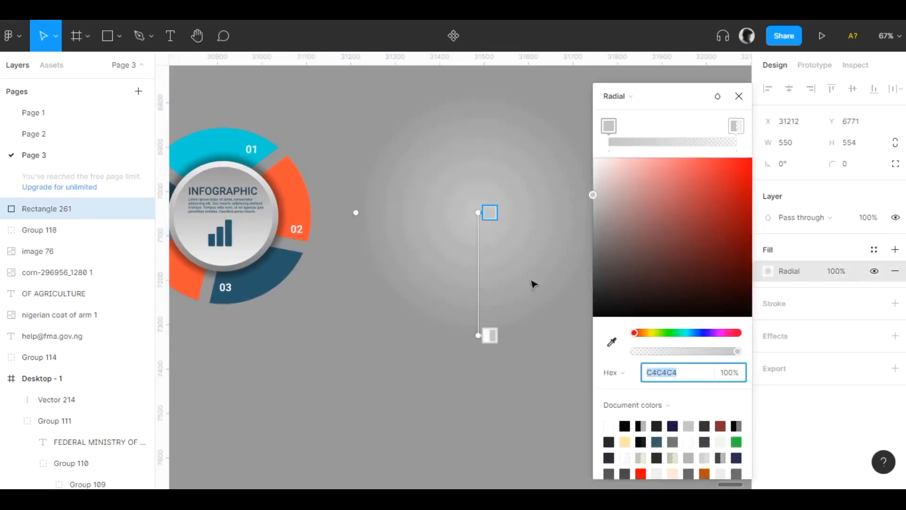
scroll(491, 359, up, 3)
scroll(476, 243, down, 3)
scroll(476, 243, down, 5)
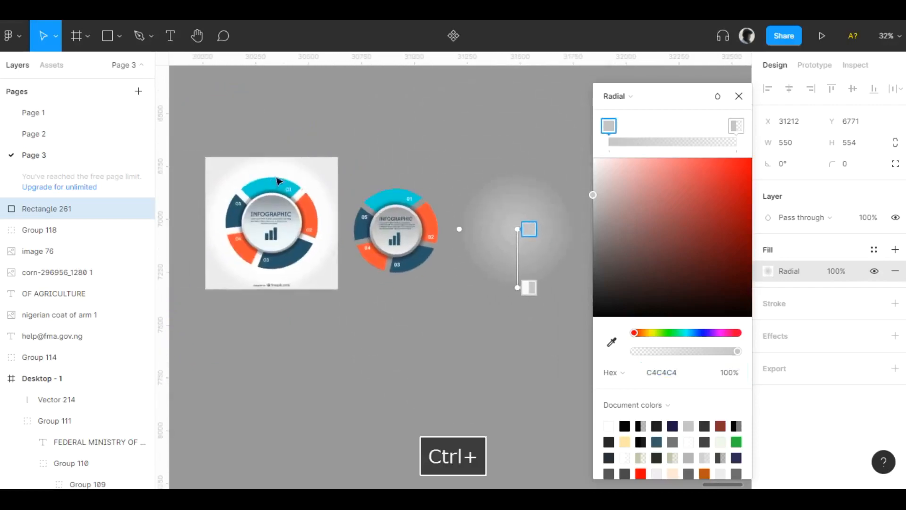
scroll(476, 242, right, 2)
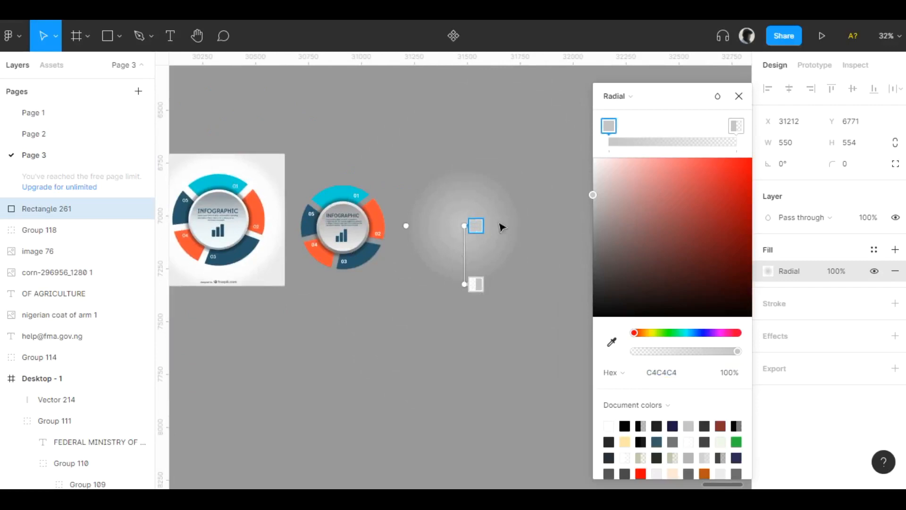
Step: Make the radial gradient's outer stop fully opaque and lighten its centre stop to FFF3F3
click(473, 286)
drag(635, 351, 805, 386)
click(478, 225)
drag(736, 354, 756, 350)
drag(596, 194, 600, 157)
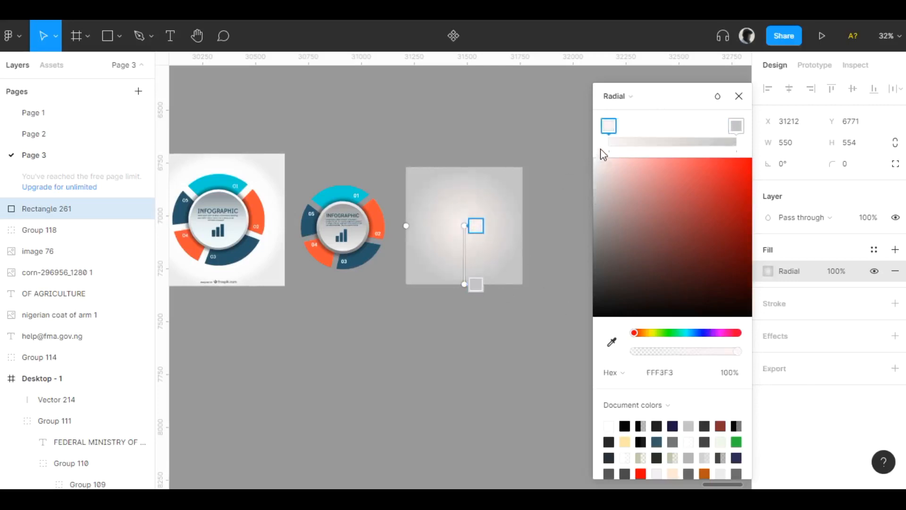
Step: Shorten the radial gradient's radius slightly and set its centre stop to pure white FFFFFF
drag(469, 296, 464, 274)
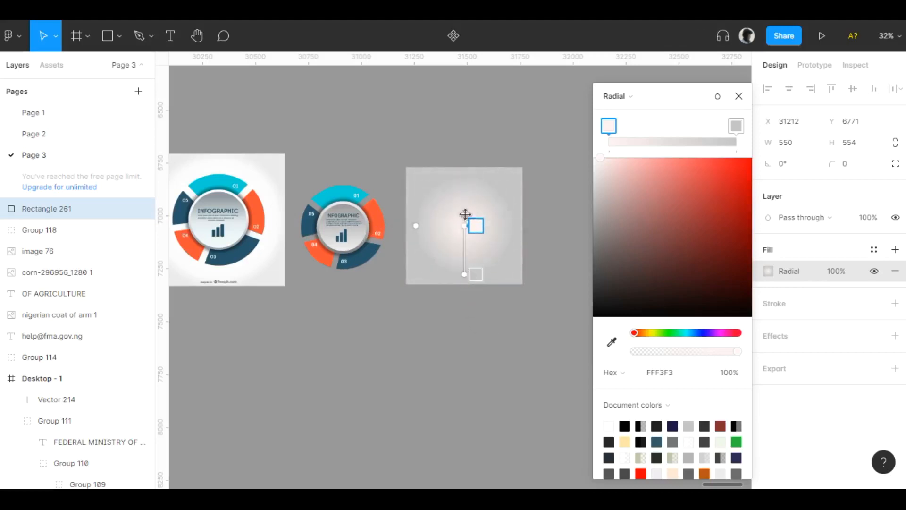
drag(548, 172, 523, 179)
click(736, 126)
drag(605, 187, 593, 157)
click(609, 126)
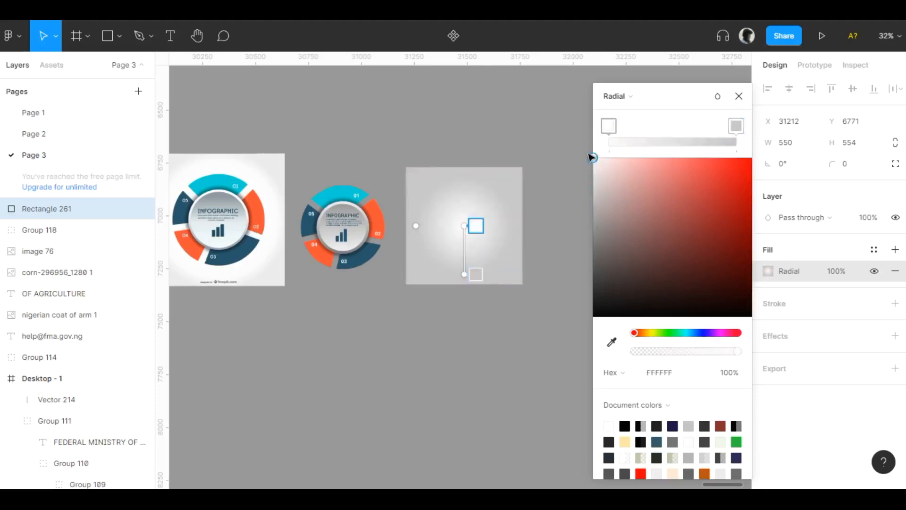
Step: Lighten the radial gradient's outer stop to a very pale neutral grey and stretch the gradient outward
click(737, 126)
drag(593, 191, 600, 169)
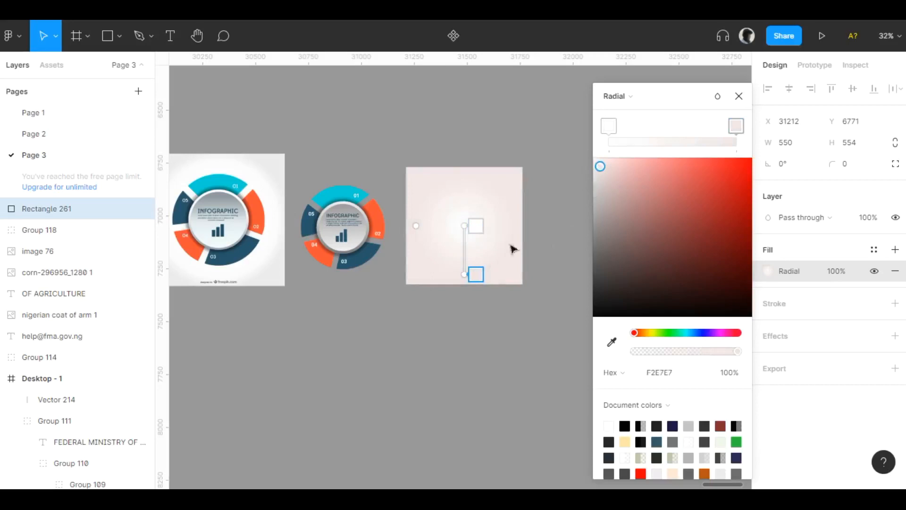
drag(421, 225, 397, 211)
drag(600, 170, 556, 176)
key(Escape)
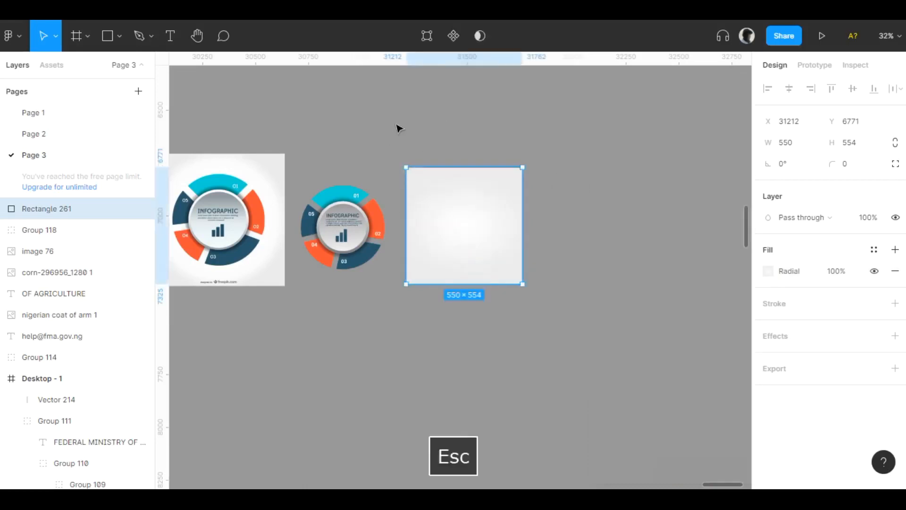
Step: Align the infographic group and the gradient background rectangle on their horizontal and vertical centres
key(Escape)
click(325, 207)
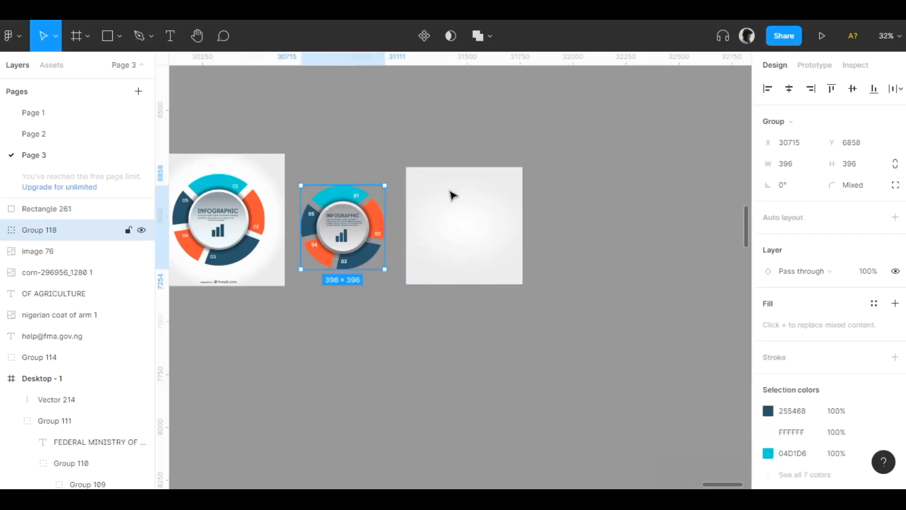
shift+click(452, 194)
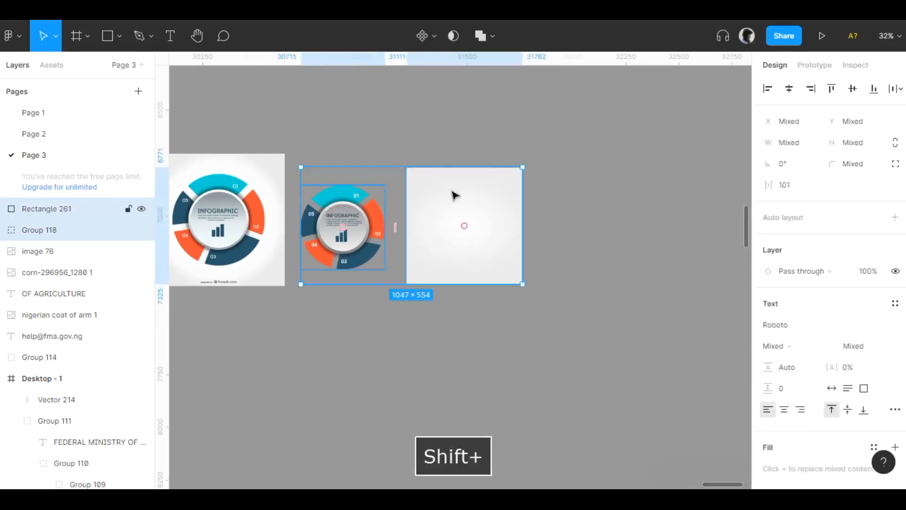
click(789, 89)
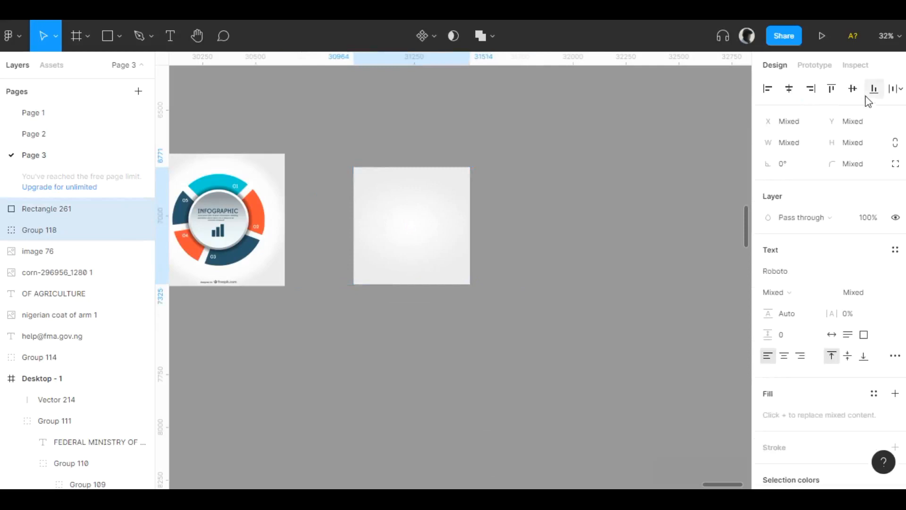
click(852, 90)
click(600, 180)
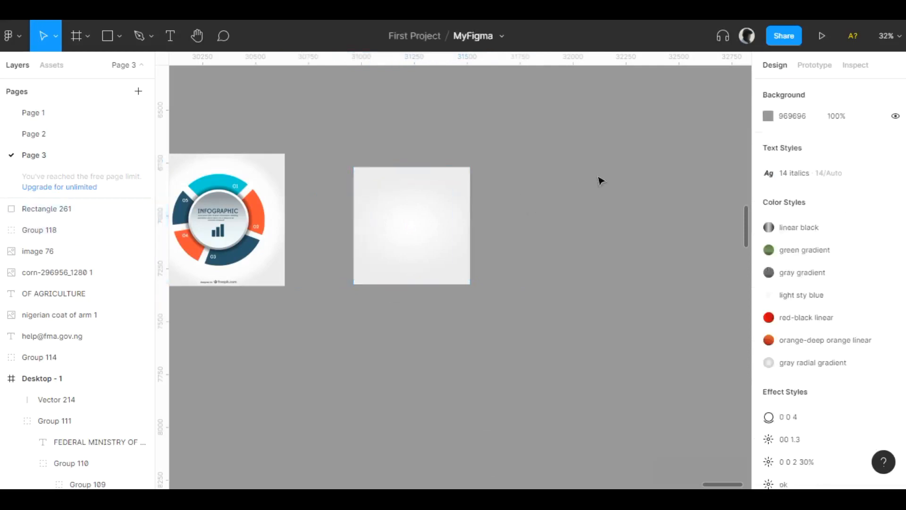
Step: Send the gradient background rectangle to the back, behind the infographic group
click(470, 189)
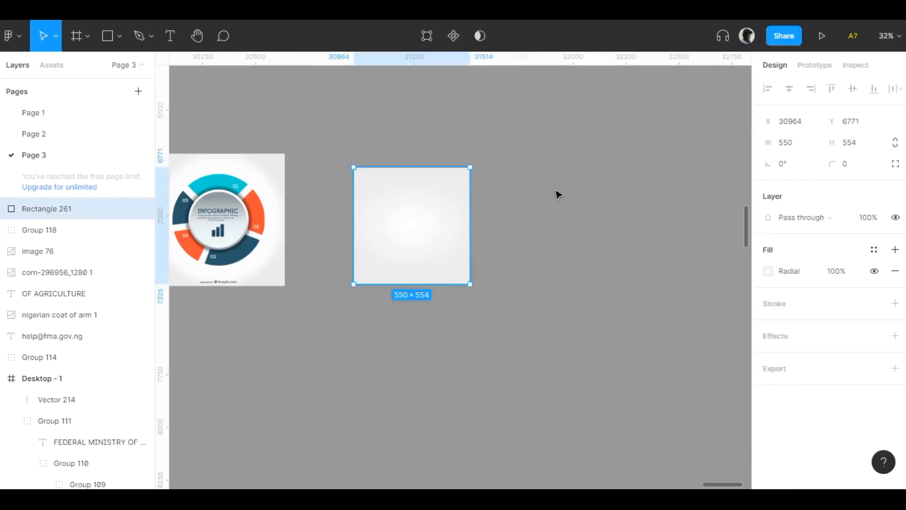
key(bracketleft)
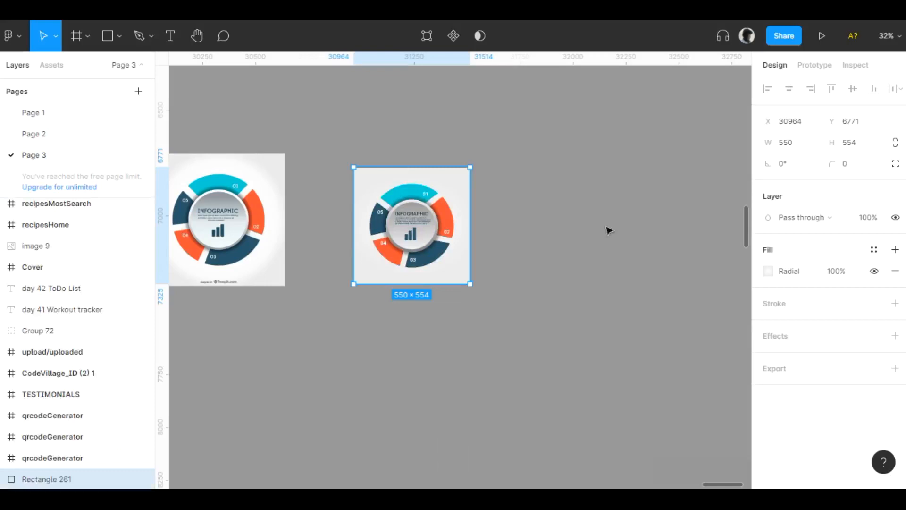
click(340, 277)
Step: Examine the assembled infographic on its background up close and compare it with the reference image
scroll(511, 236, down, 3)
scroll(512, 236, left, 2)
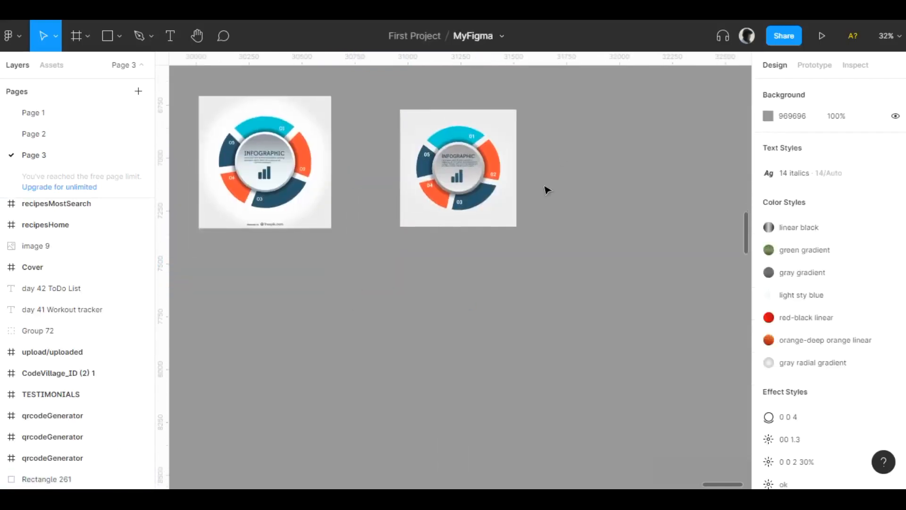
ctrl+scroll(545, 186, up, 5)
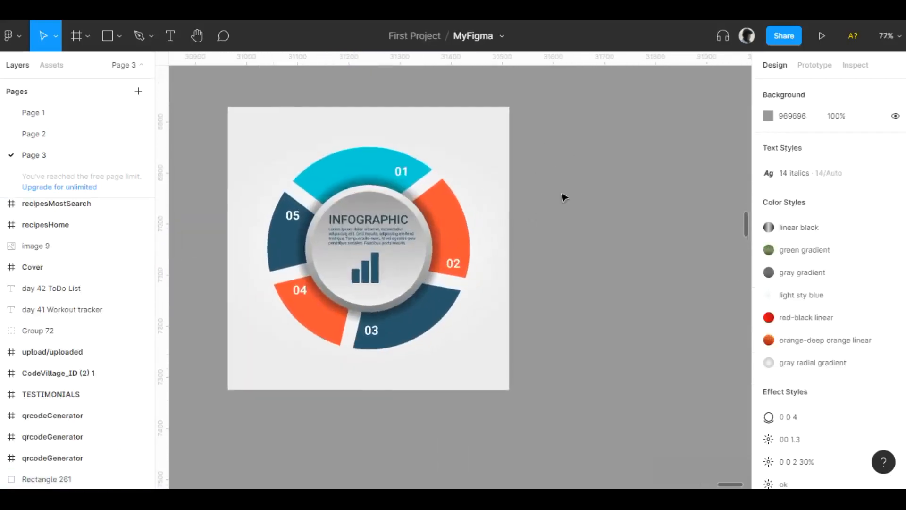
scroll(614, 189, left, 3)
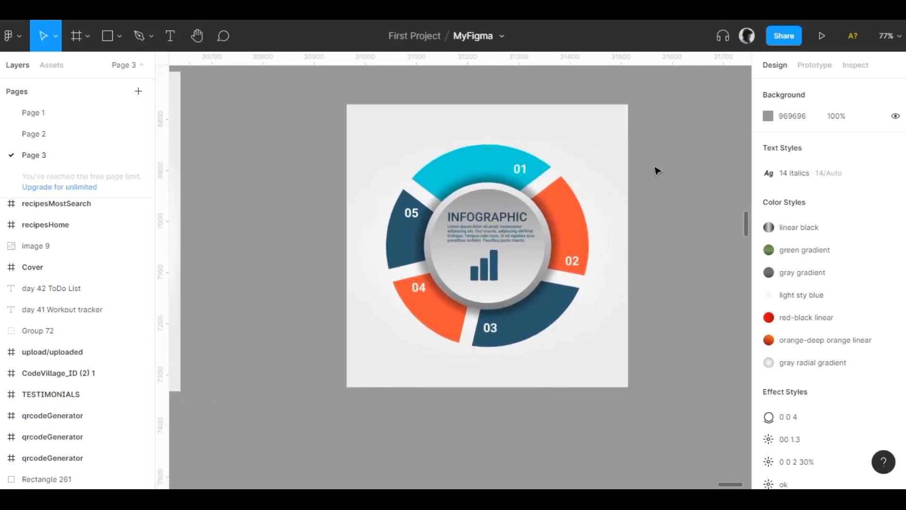
scroll(546, 197, right, 3)
scroll(546, 196, up, 2)
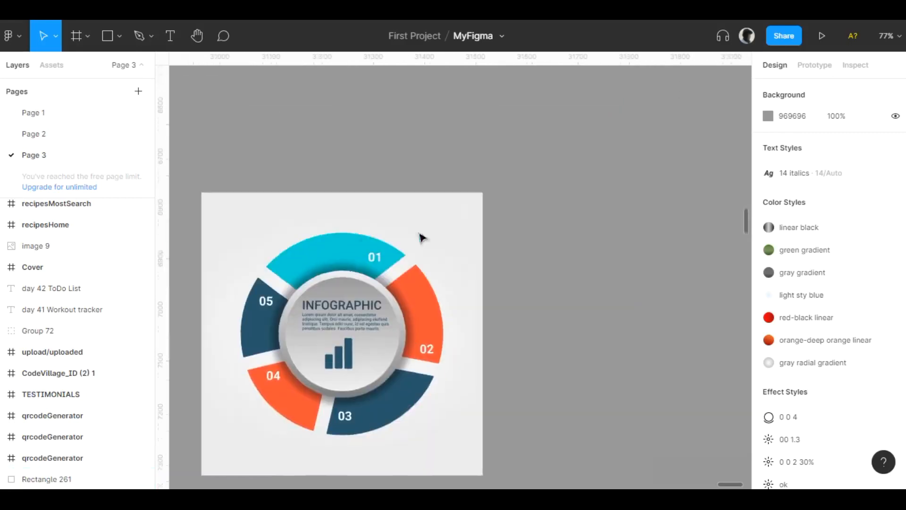
scroll(577, 107, down, 3)
scroll(577, 107, left, 2)
scroll(612, 98, up, 2)
Step: Add a 1x PNG export setting to both the infographic group and the background rectangle
drag(285, 414, 217, 460)
scroll(728, 301, down, 1)
scroll(830, 384, down, 5)
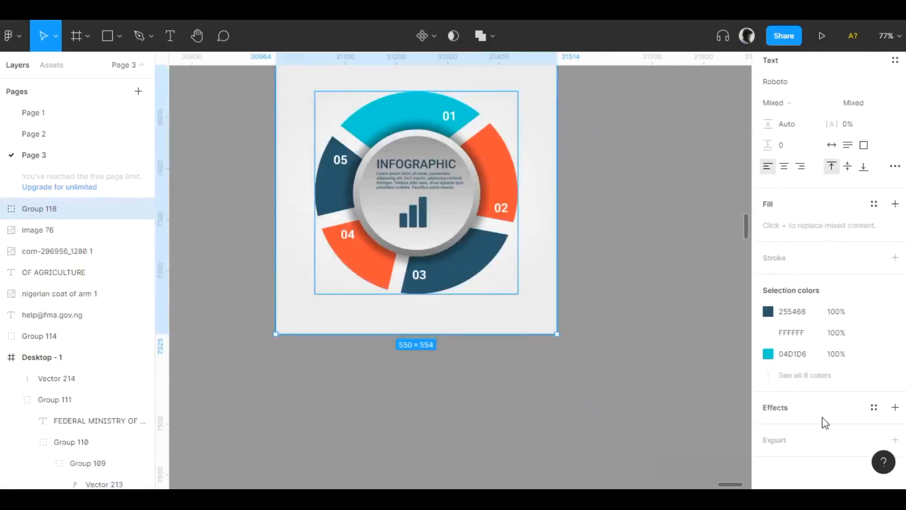
click(812, 441)
scroll(831, 448, down, 2)
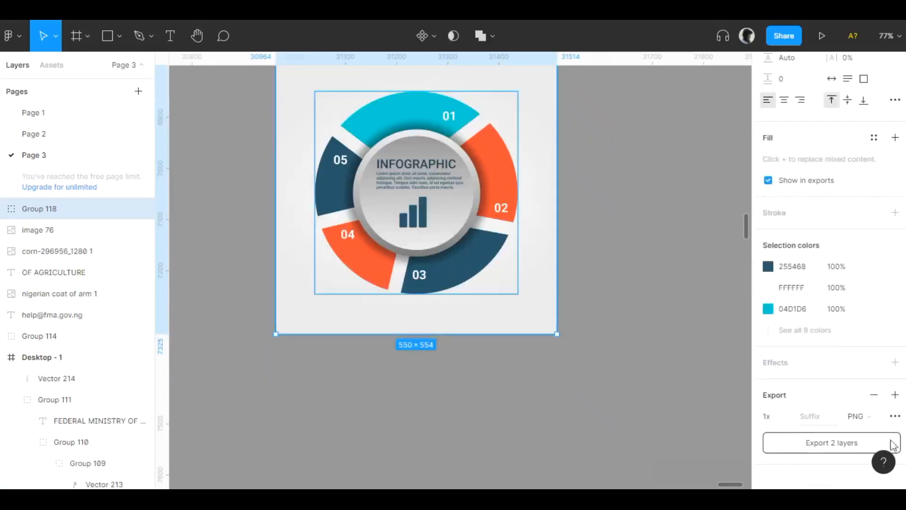
click(615, 312)
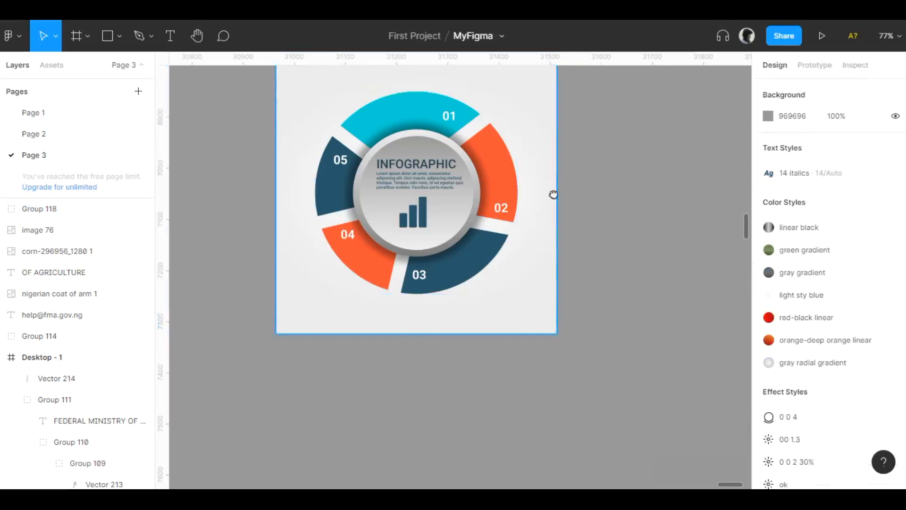
Step: Wrap the infographic group and the background rectangle together in a new frame
scroll(503, 162, up, 3)
drag(241, 121, 602, 468)
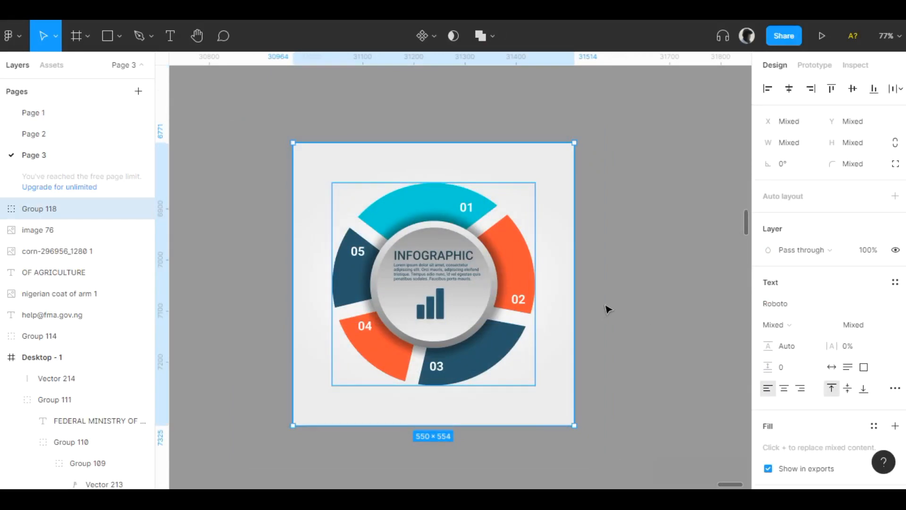
right_click(510, 150)
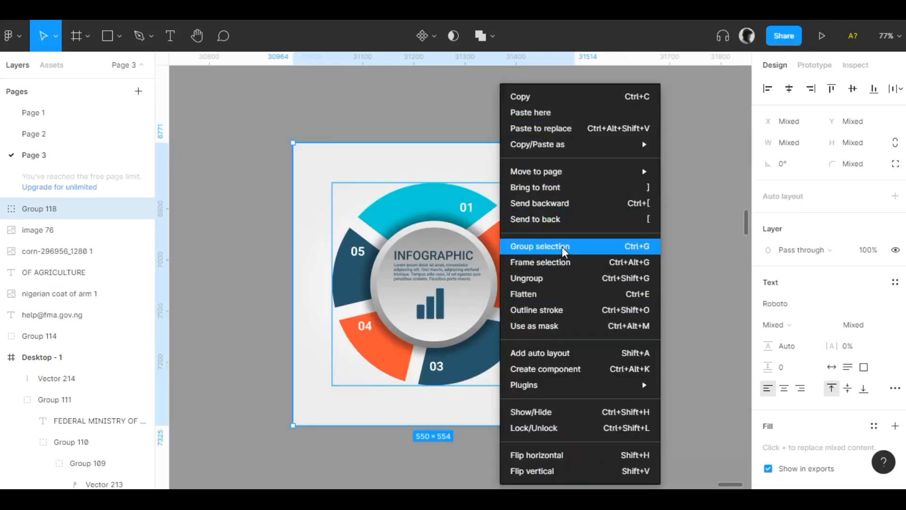
click(624, 265)
click(325, 136)
double_click(325, 136)
text(INFO)
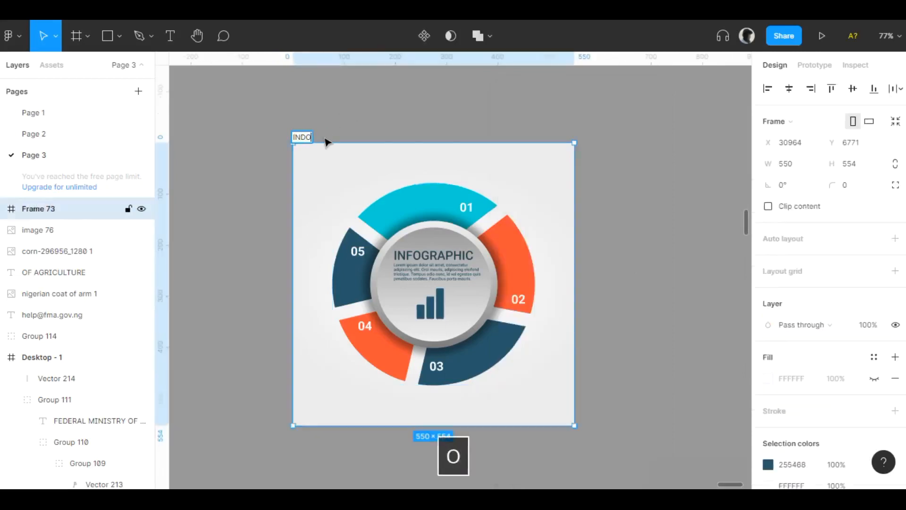
key(BackSpace)
text(O)
key(BackSpace)
text(GRAPHIC)
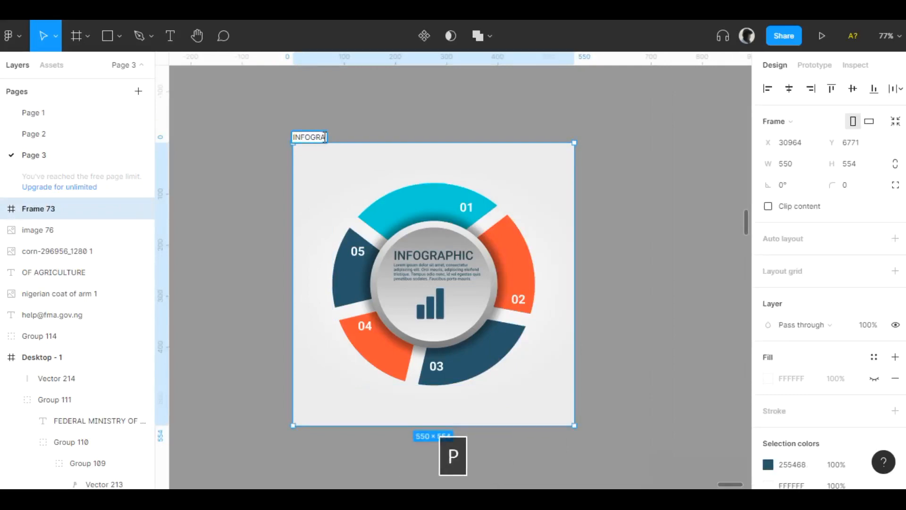
key(Escape)
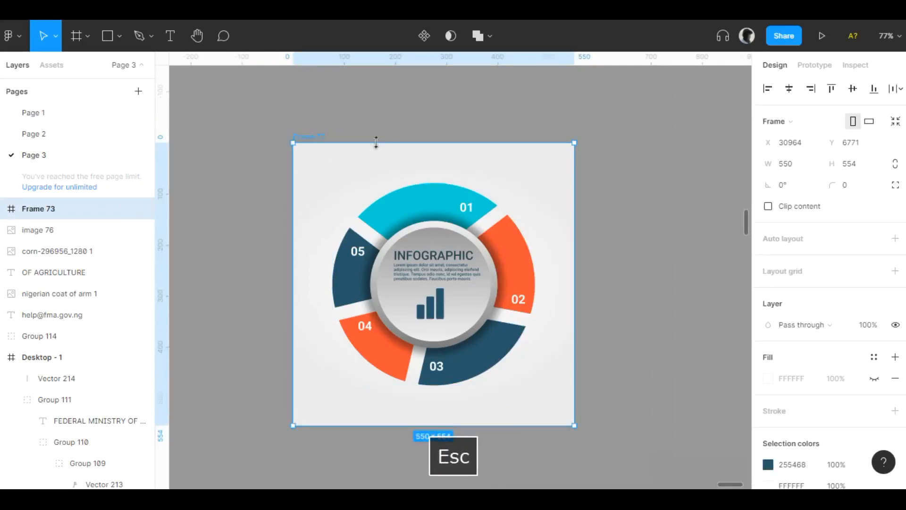
key(Escape)
click(325, 140)
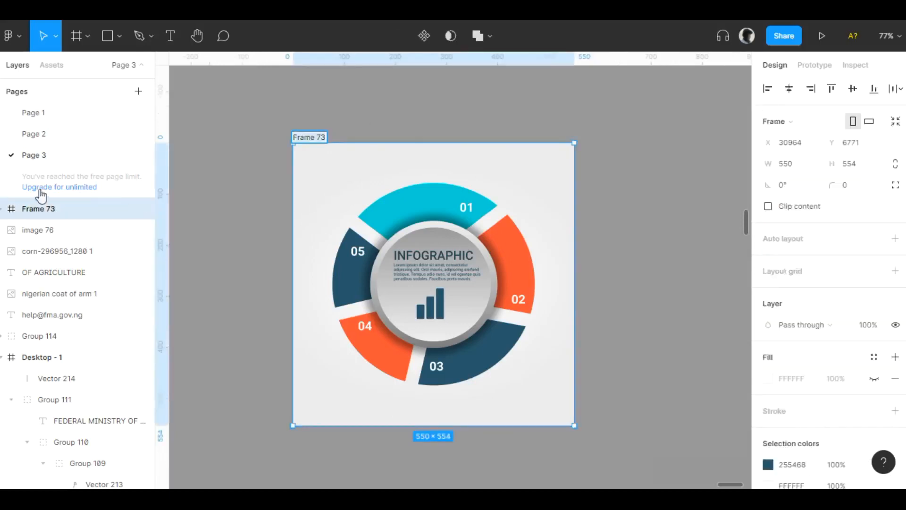
Step: Rename the new frame around the infographic as INFOGRAPHIC
double_click(39, 208)
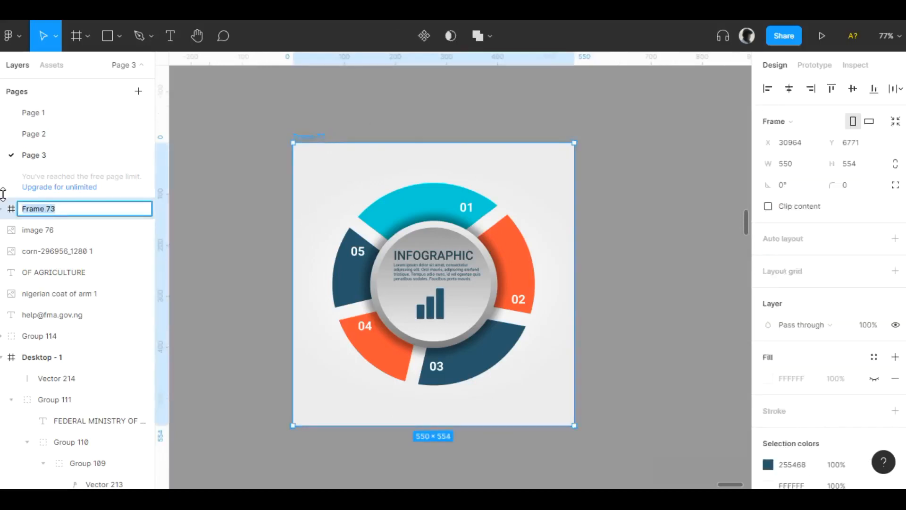
text(INFOGRAPHIC)
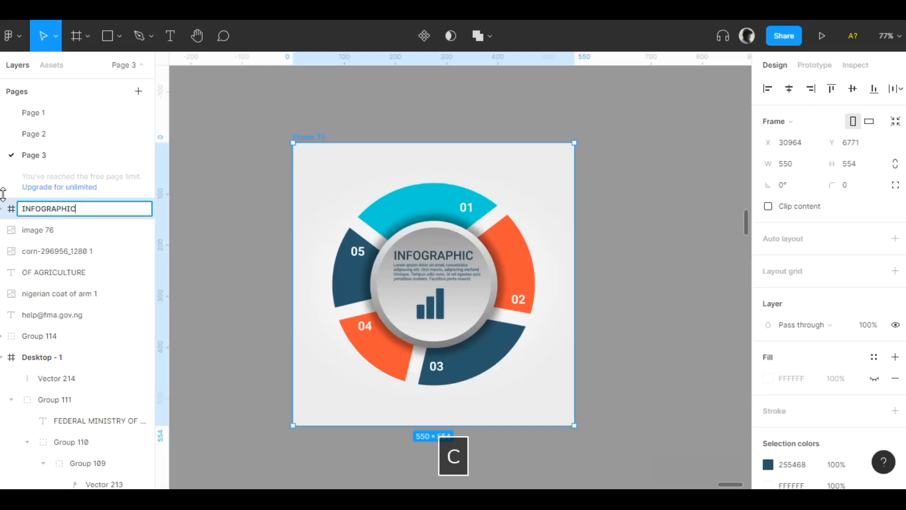
key(Return)
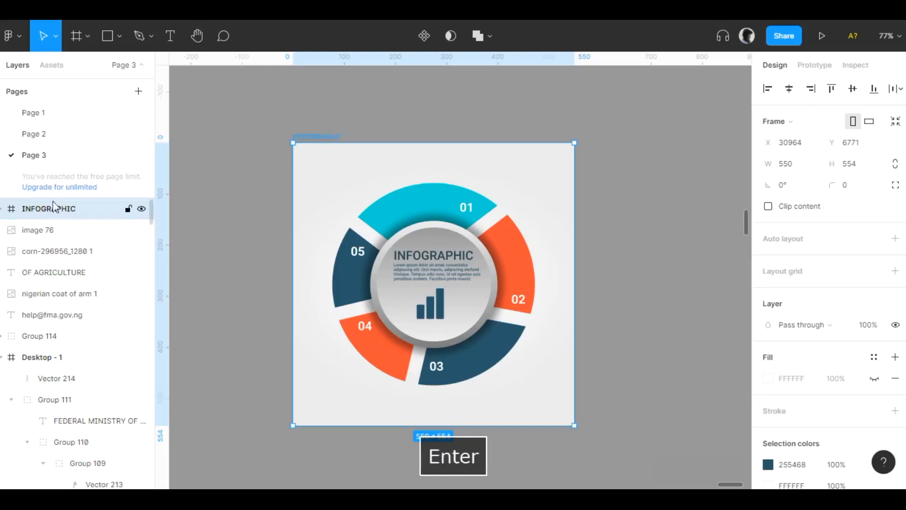
click(404, 107)
click(339, 138)
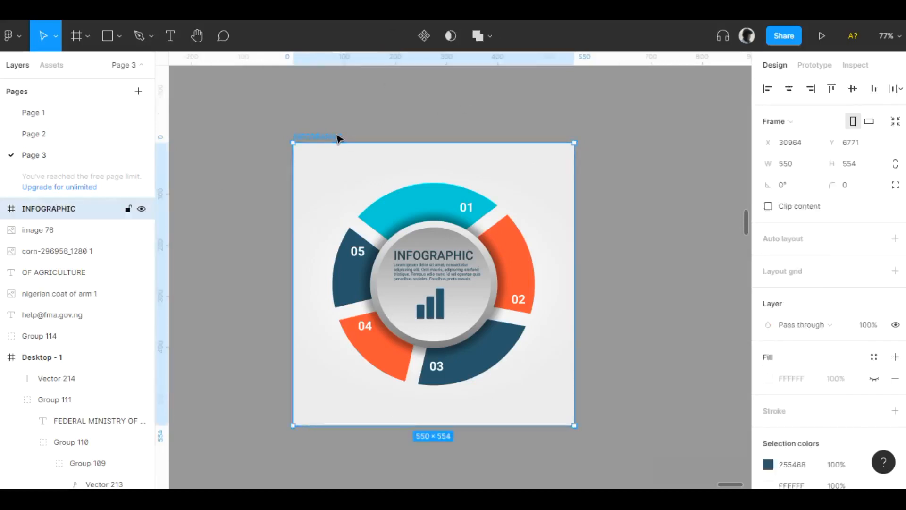
drag(324, 141, 424, 101)
key(ctrl+z)
key(ctrl+z)
key(ctrl+z)
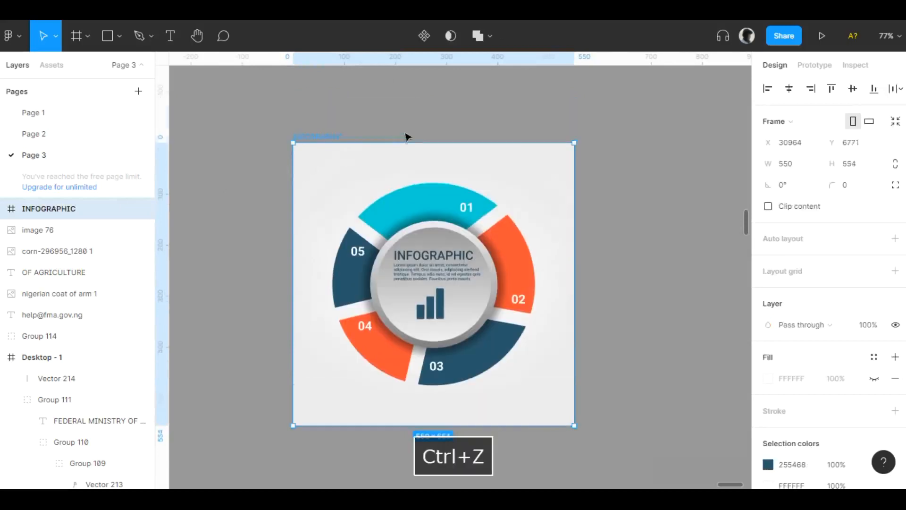
Step: Export the INFOGRAPHIC frame at 1x in JPG format and save it as INFOGRAPHIC.jpg in Downloads
scroll(826, 373, down, 3)
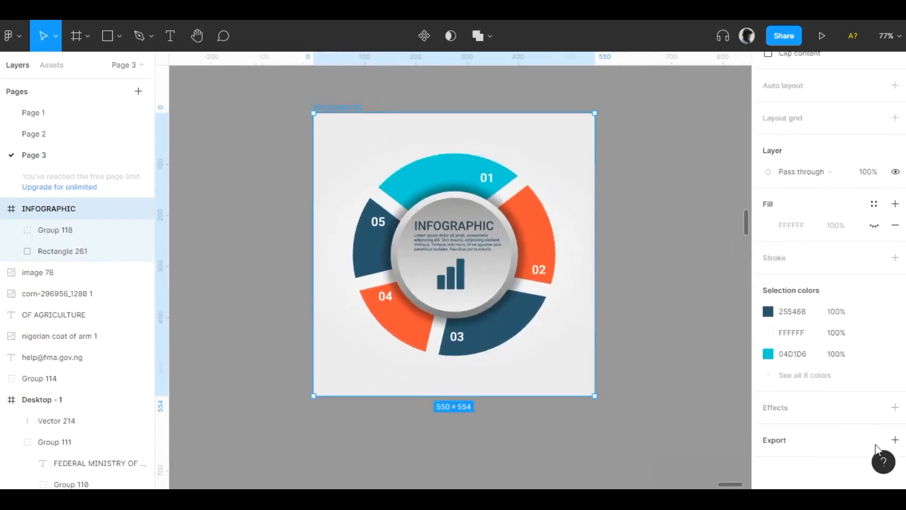
click(895, 440)
scroll(874, 414, down, 2)
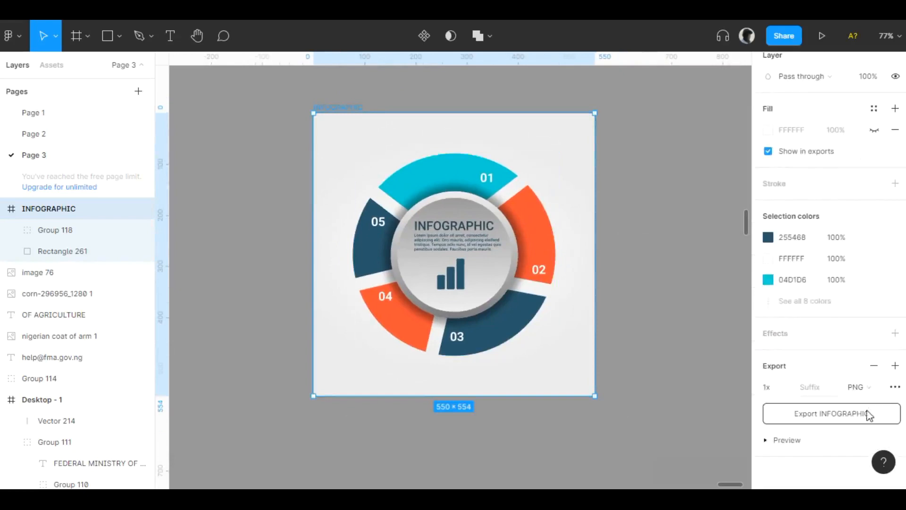
click(852, 387)
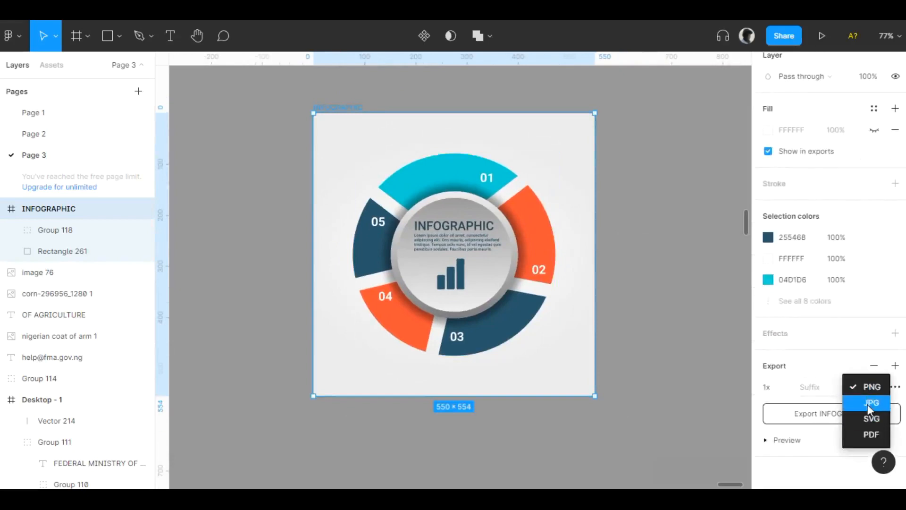
click(868, 404)
click(836, 418)
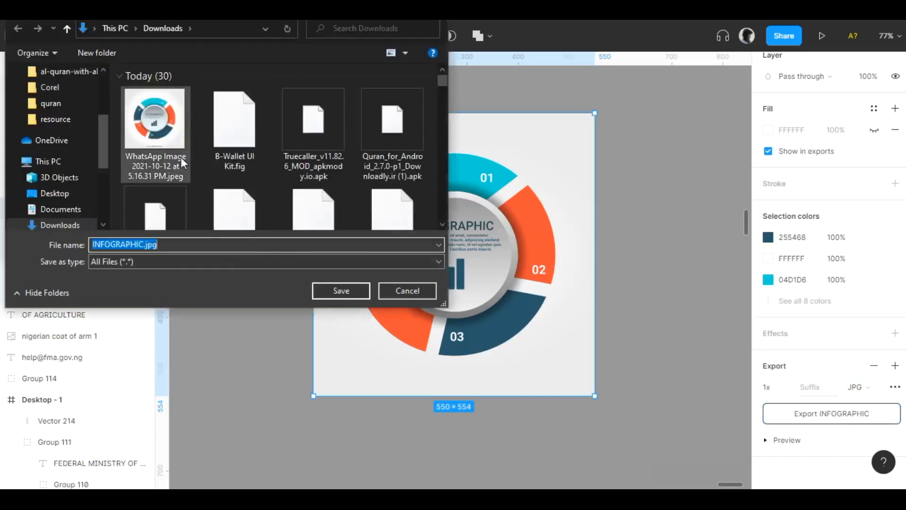
click(340, 289)
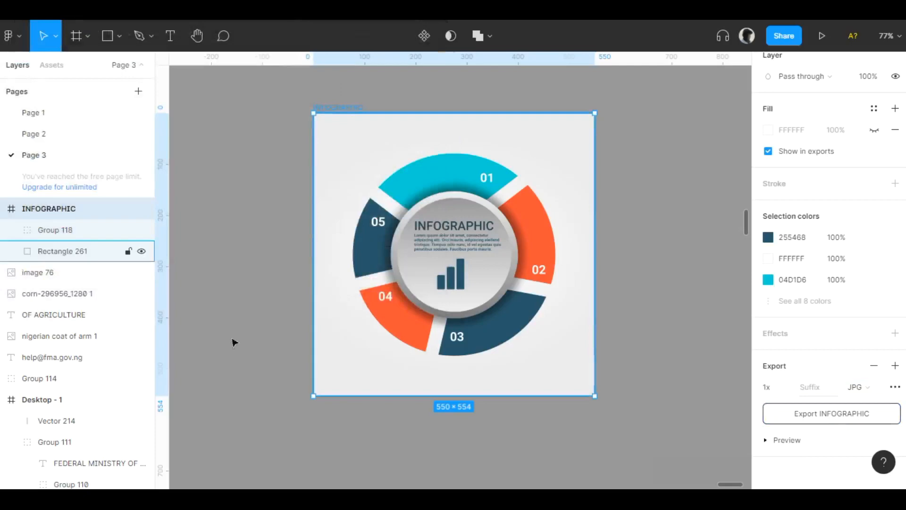
Step: Switch to File Explorer and open the Downloads folder
mouse_move(117, 471)
click(167, 438)
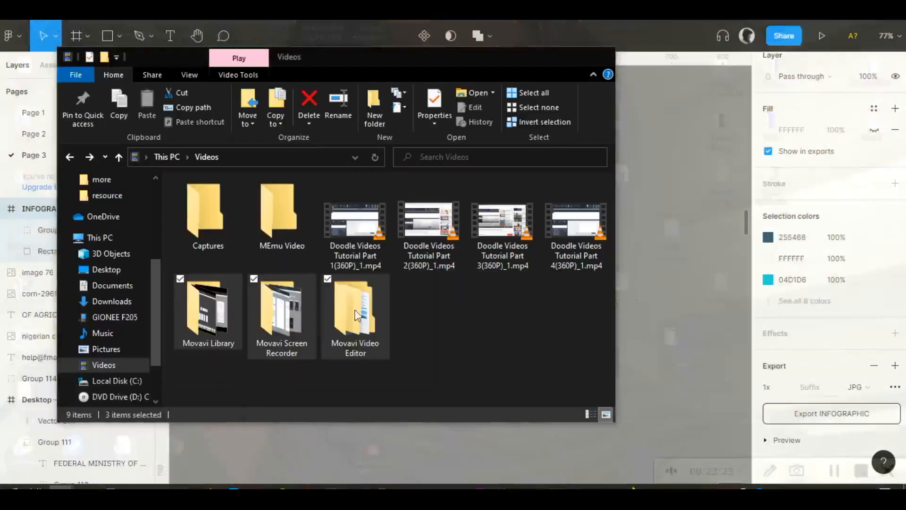
click(118, 302)
Step: Find the exported INFOGRAPHIC.jpg in the Downloads folder and open it in the photo viewer
click(344, 253)
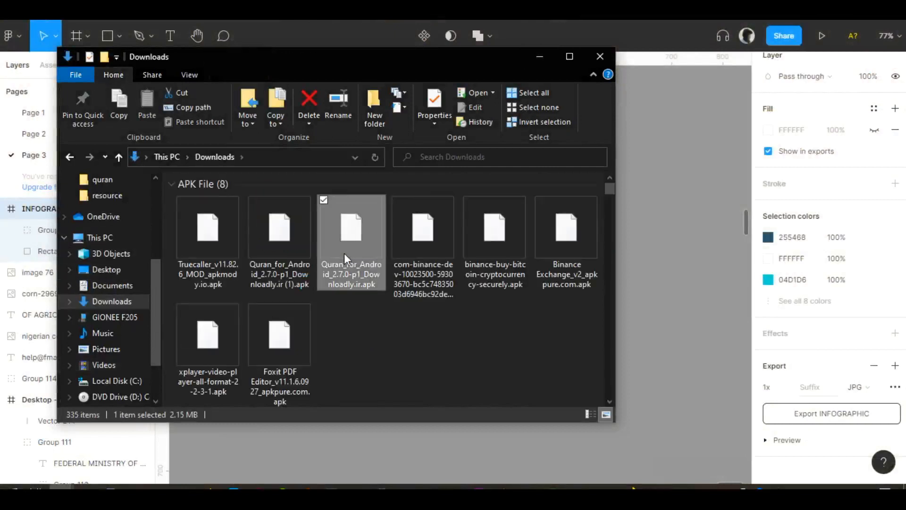
text(inf)
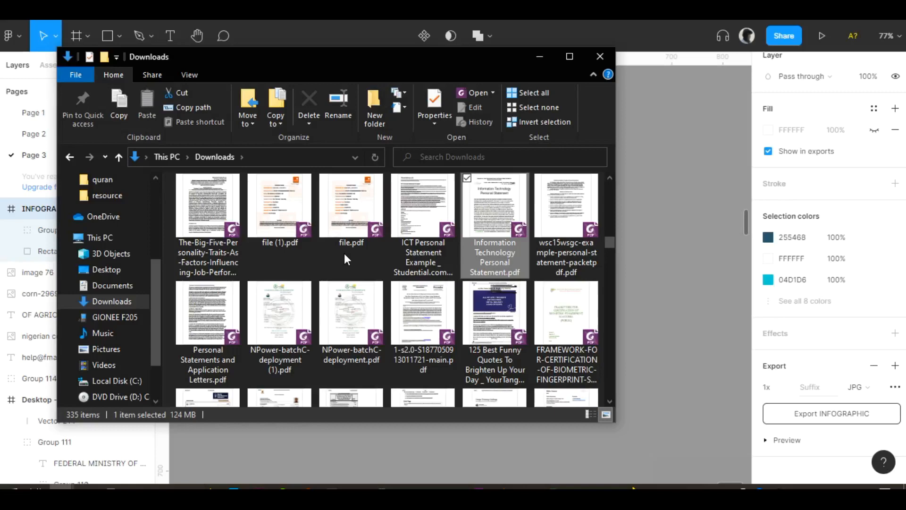
click(432, 280)
scroll(446, 245, down, 5)
scroll(446, 261, down, 4)
scroll(404, 265, down, 4)
click(207, 223)
double_click(207, 224)
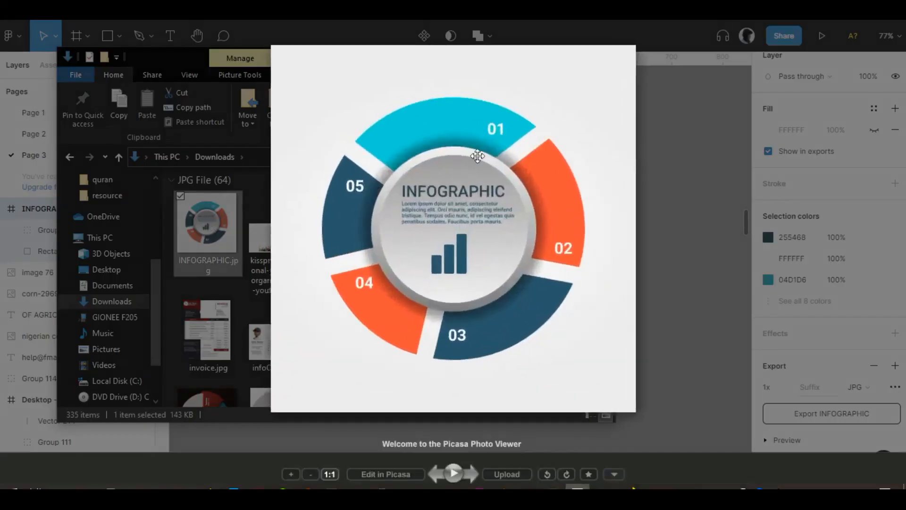